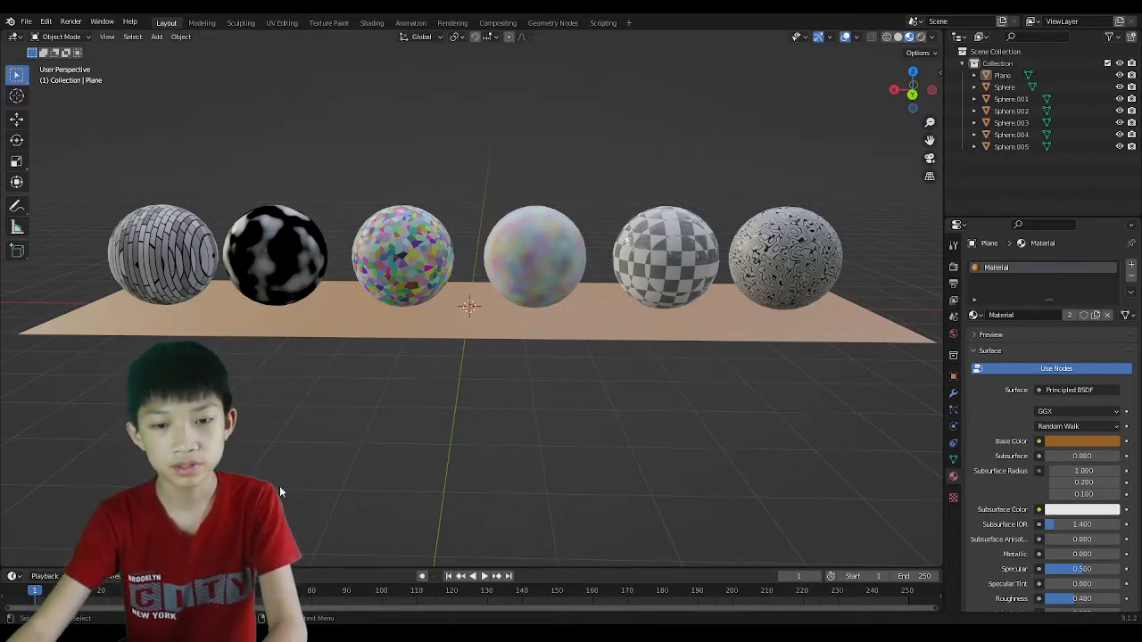
Start a new General Blender file without saving the current one.
left_click(26, 22)
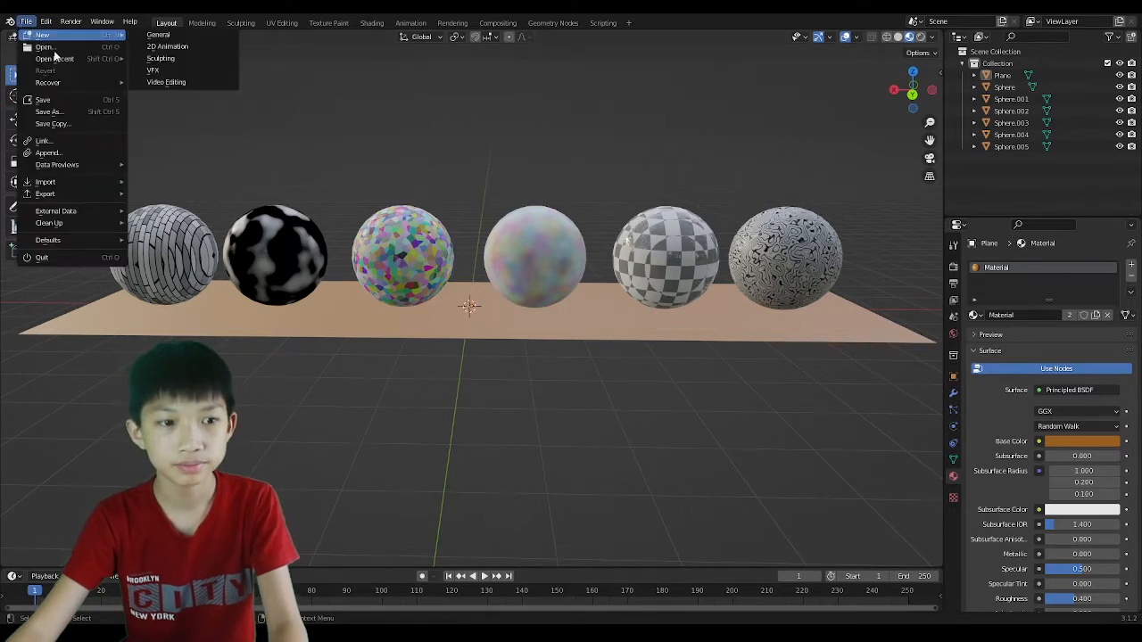
left_click(26, 22)
mouse_move(36, 35)
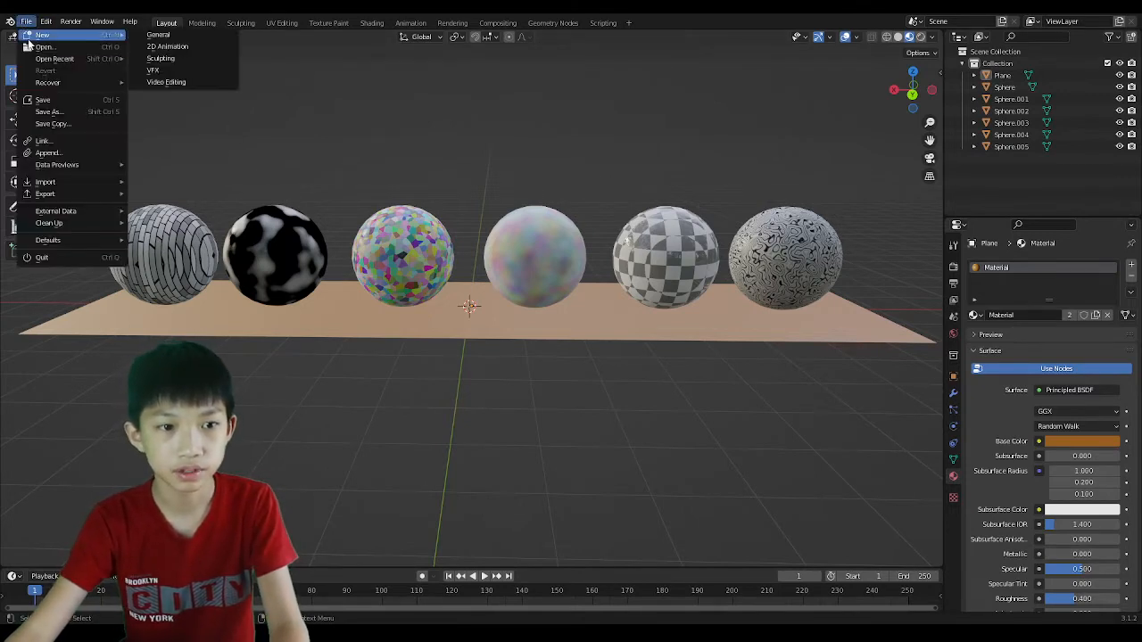
left_click(178, 41)
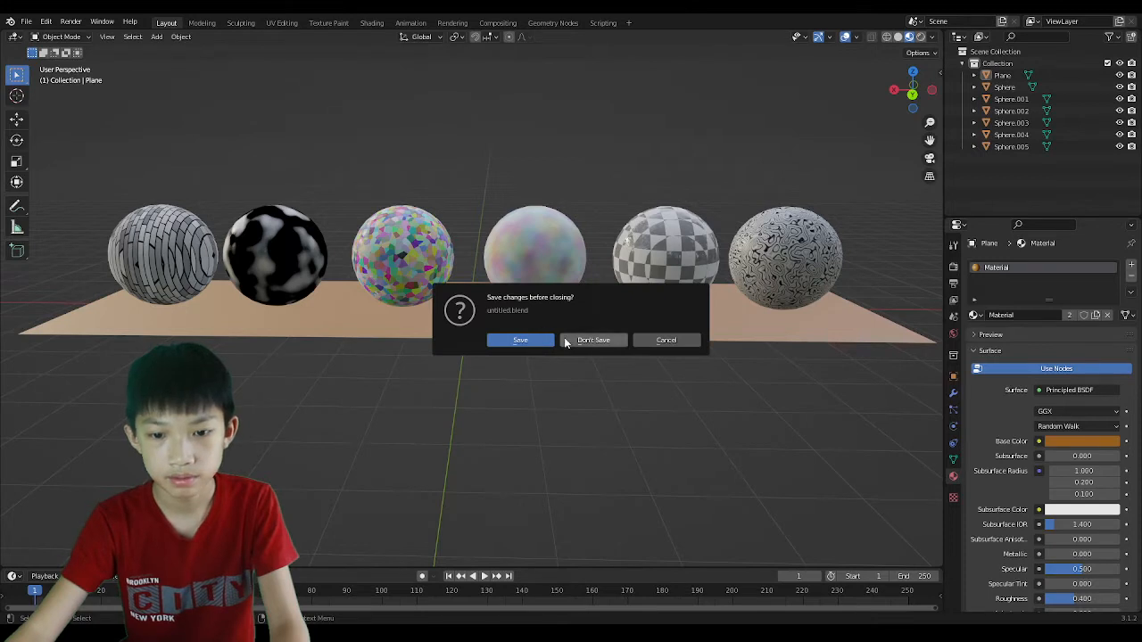
Box-select and delete the default camera, cube and light.
scroll(330, 402, "down", 2)
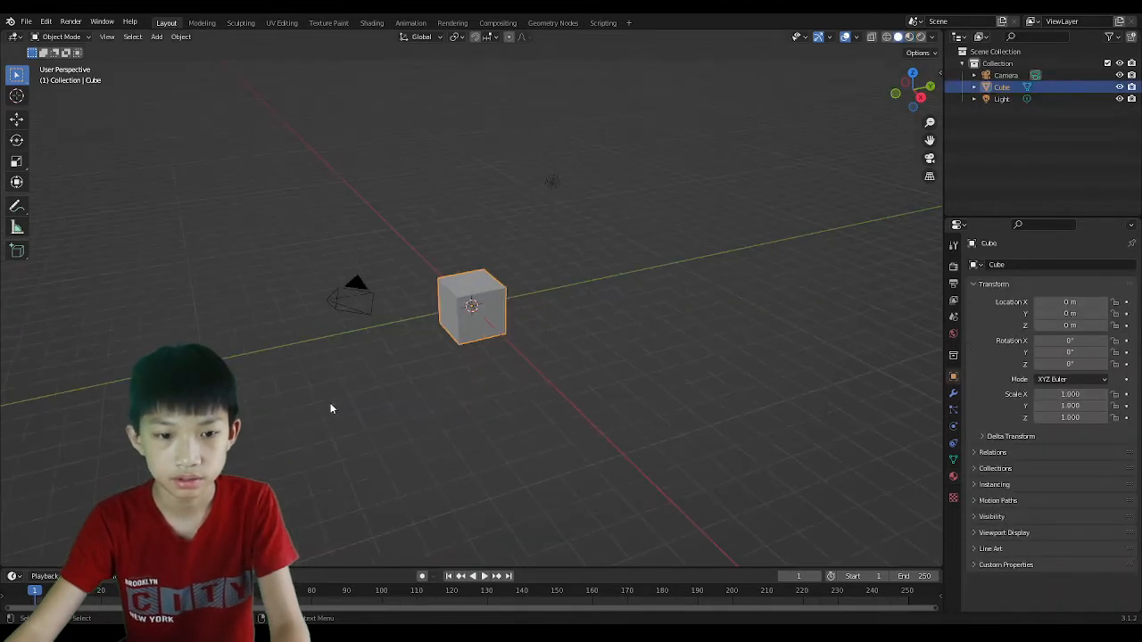
middle_click_drag(330, 403, 319, 402)
scroll(319, 402, "up", 2)
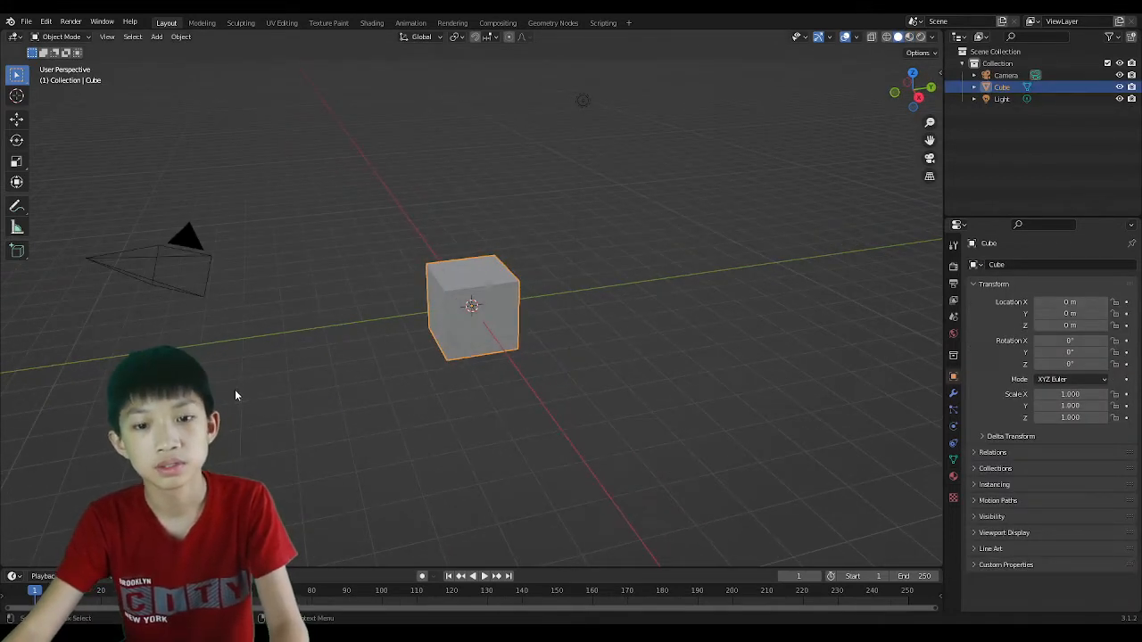
left_click_drag(151, 410, 622, 84)
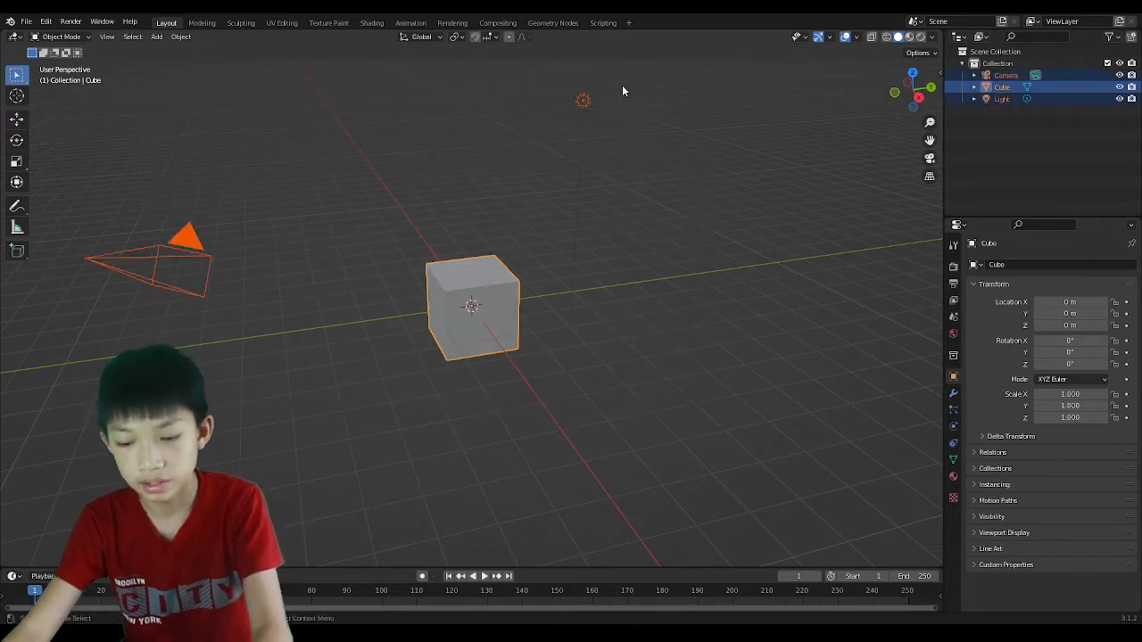
key("Delete")
middle_click_drag(499, 280, 532, 316)
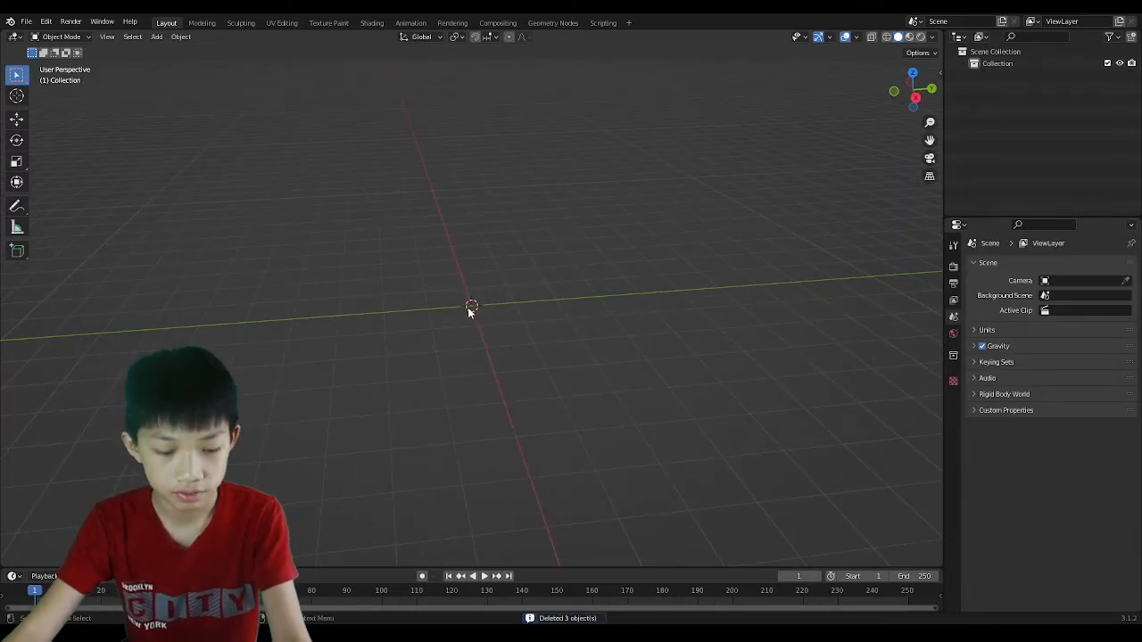
Add a UV sphere at the origin.
key("shift+a")
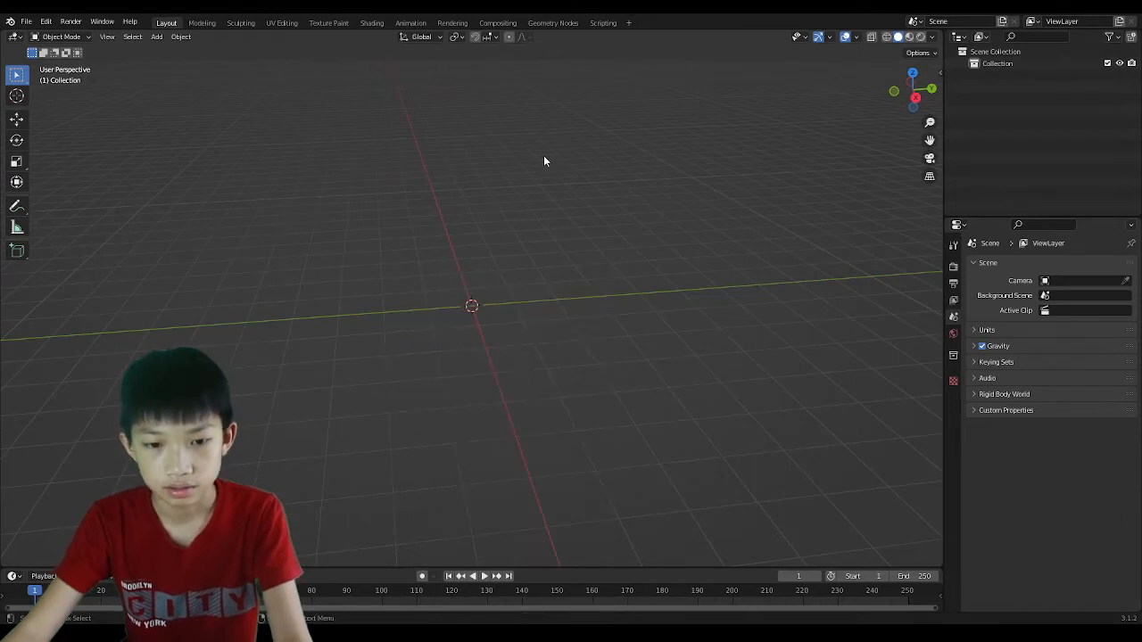
key("shift+a")
mouse_move(469, 313)
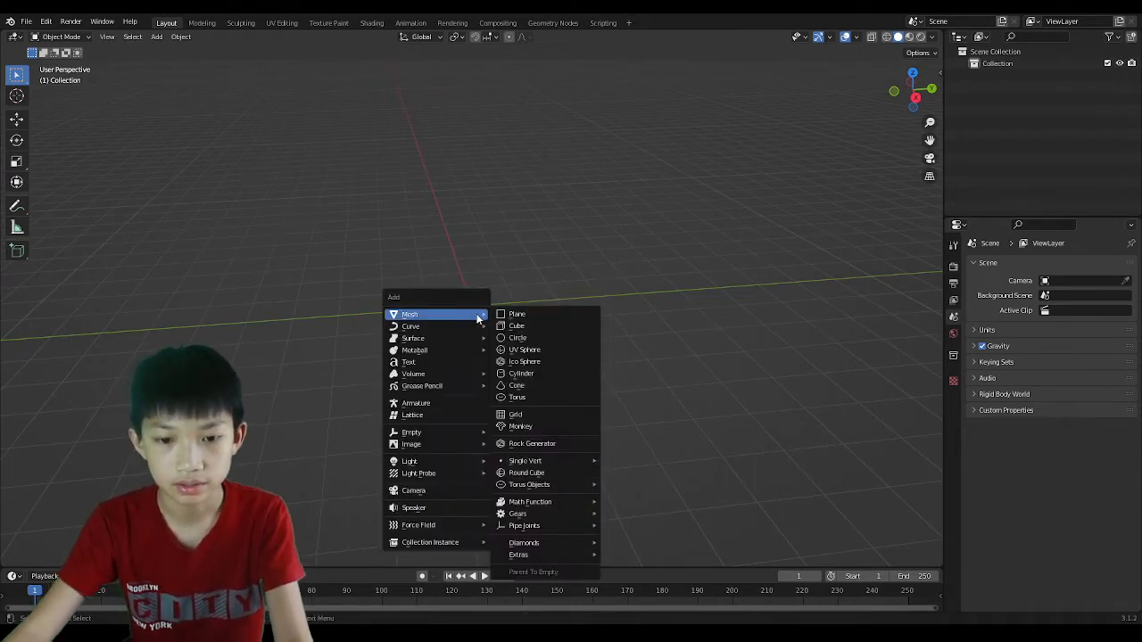
left_click(526, 349)
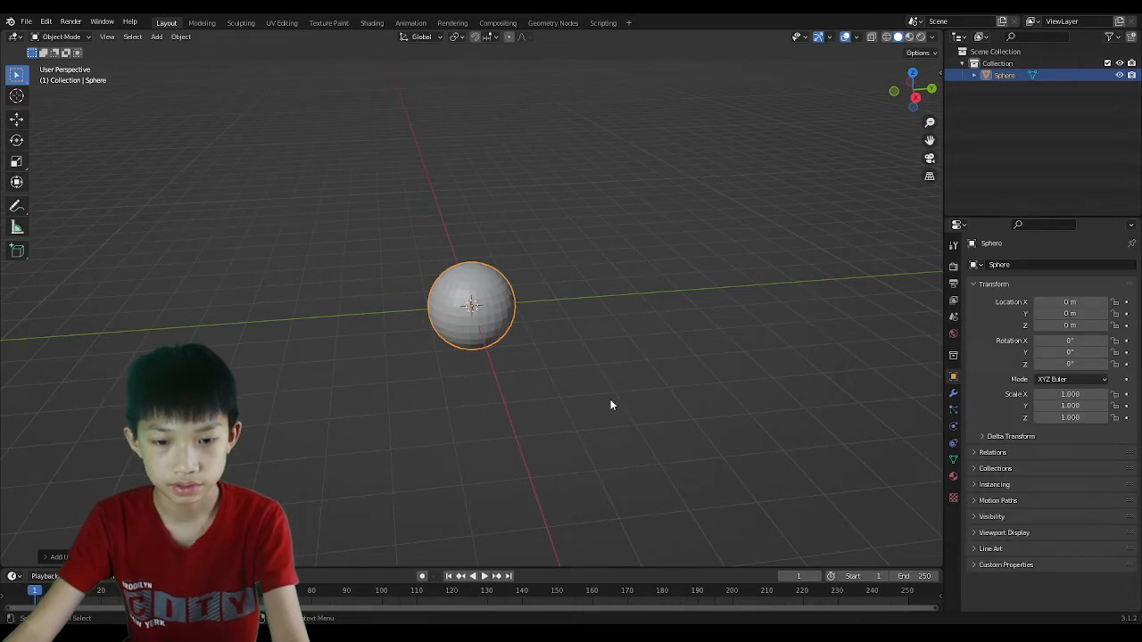
Raise the sphere 1 m along Z and move it to Y 2 m.
key("g")
key("z")
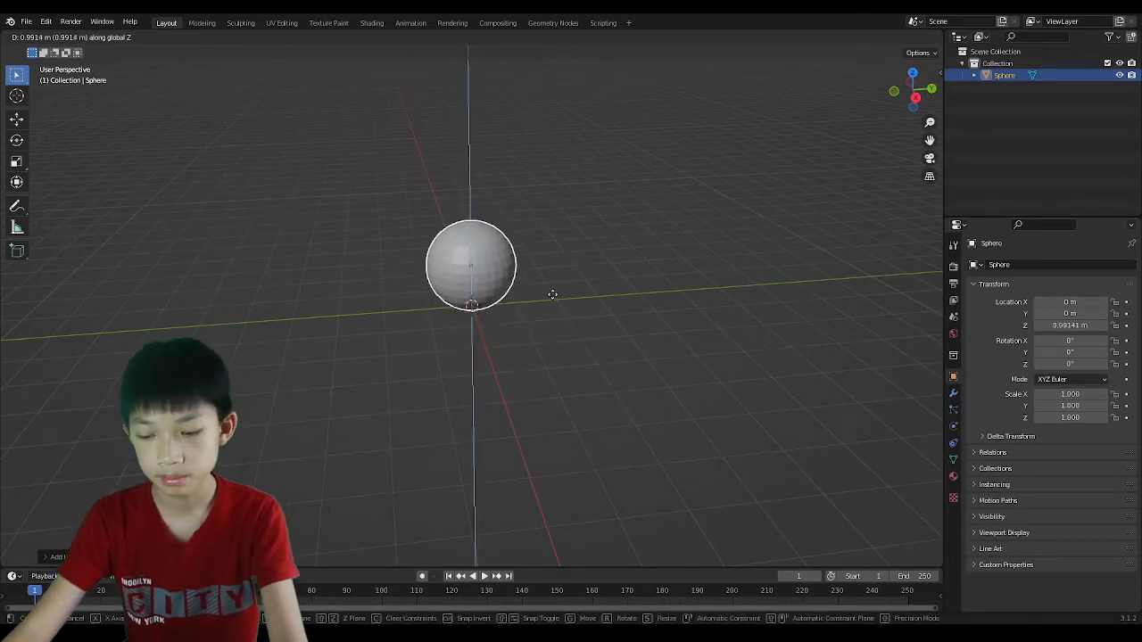
type("1")
key("Return")
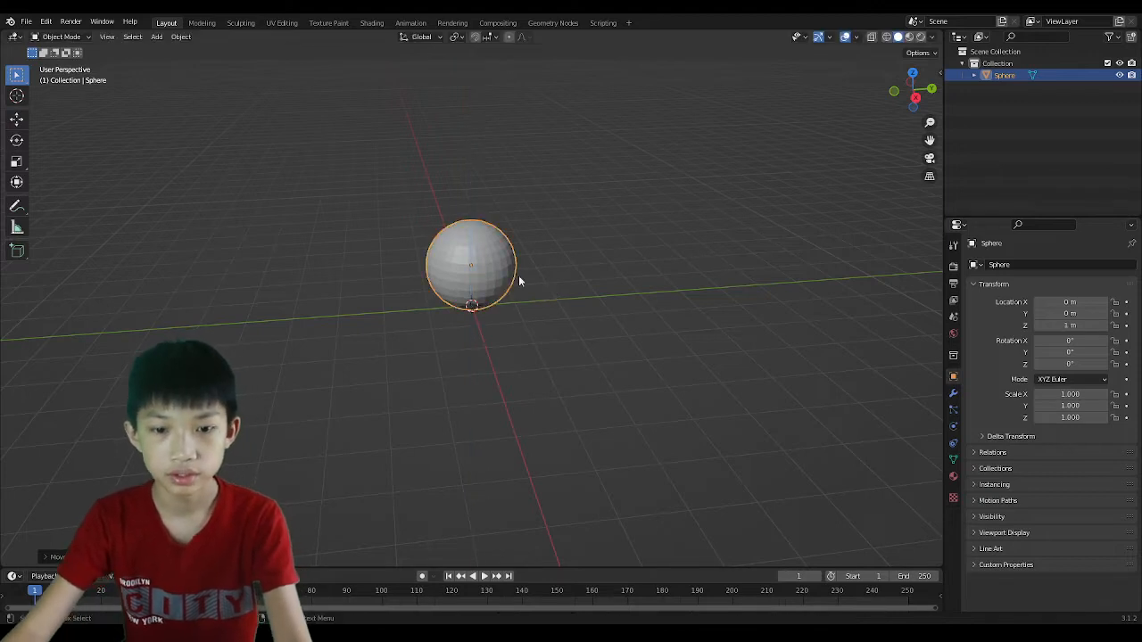
key("g")
key("y")
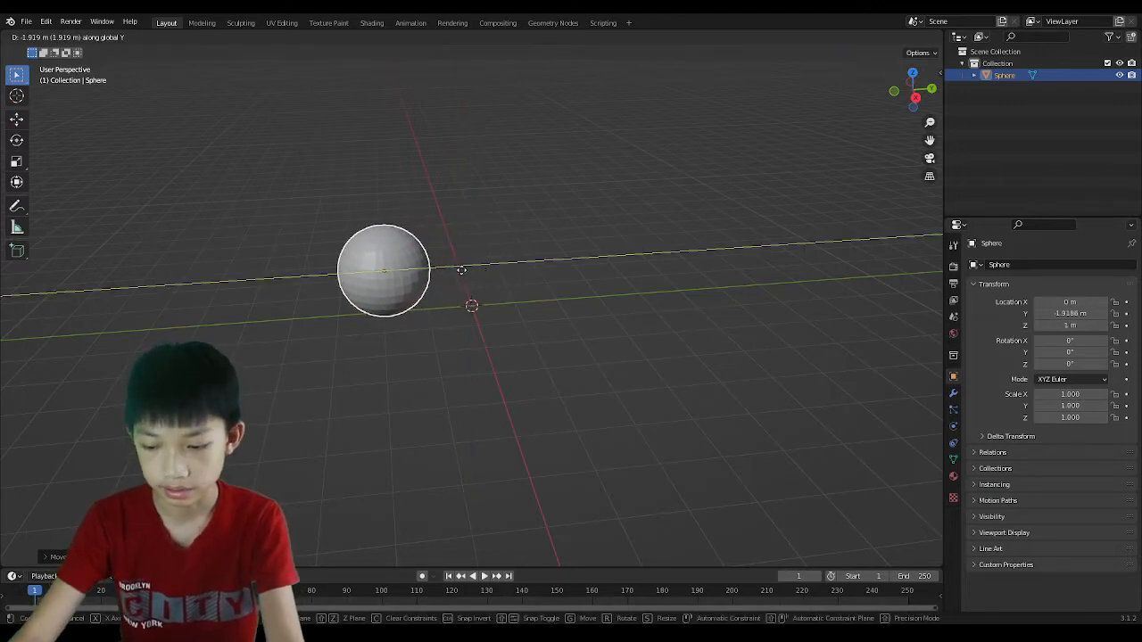
type("2")
key("Return")
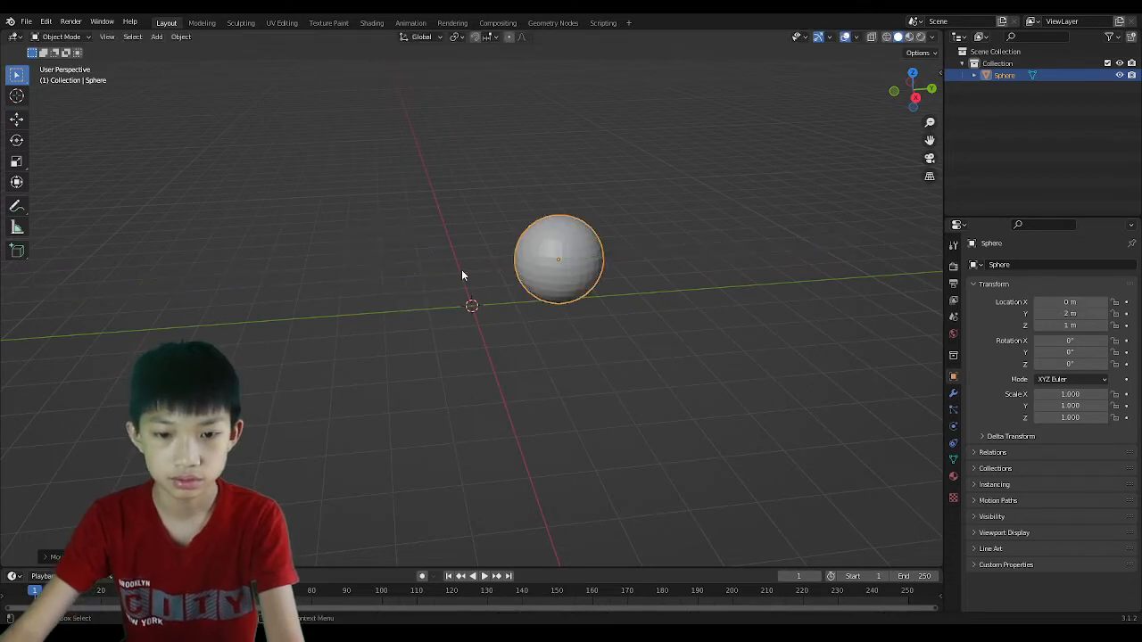
Duplicate the sphere and shift the copy -2 m along Y to Y 0.
key("shift+d")
key("y")
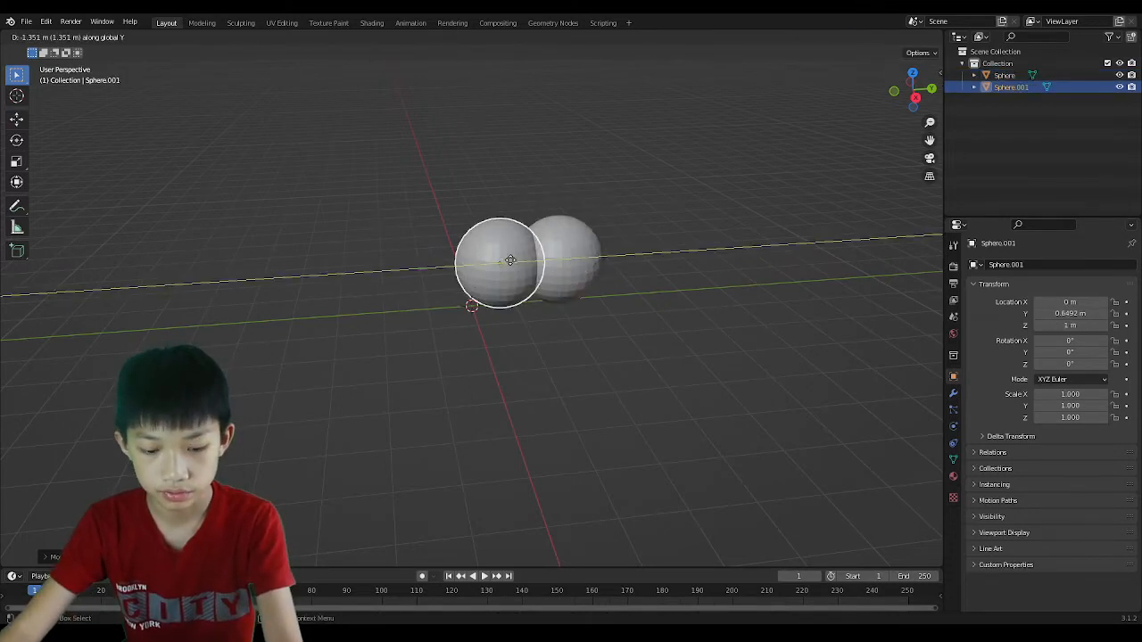
type("-2")
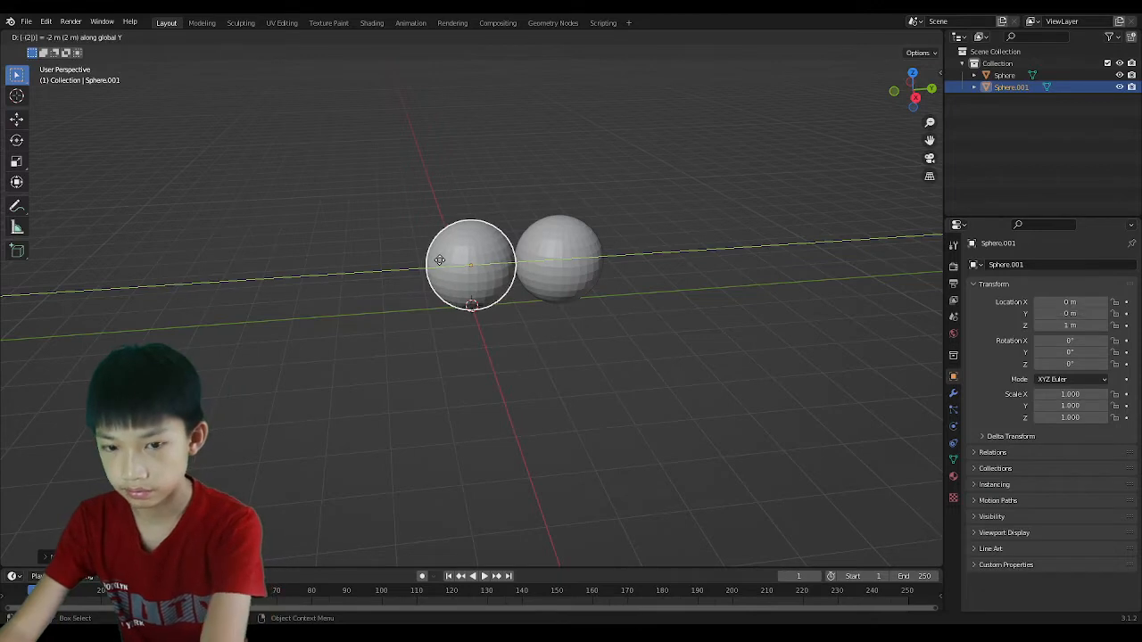
key("Return")
left_click(577, 388)
middle_click_drag(558, 293, 550, 286)
Duplicate the middle sphere to Y -2 m, then select all three spheres.
left_click(478, 256)
key("shift+d")
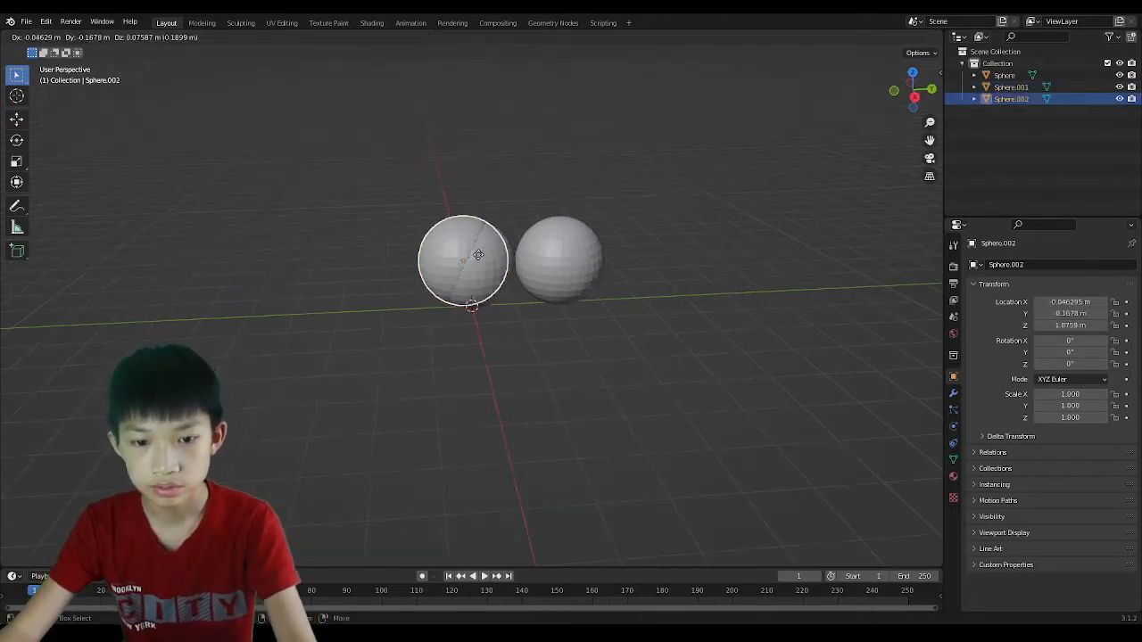
type("y")
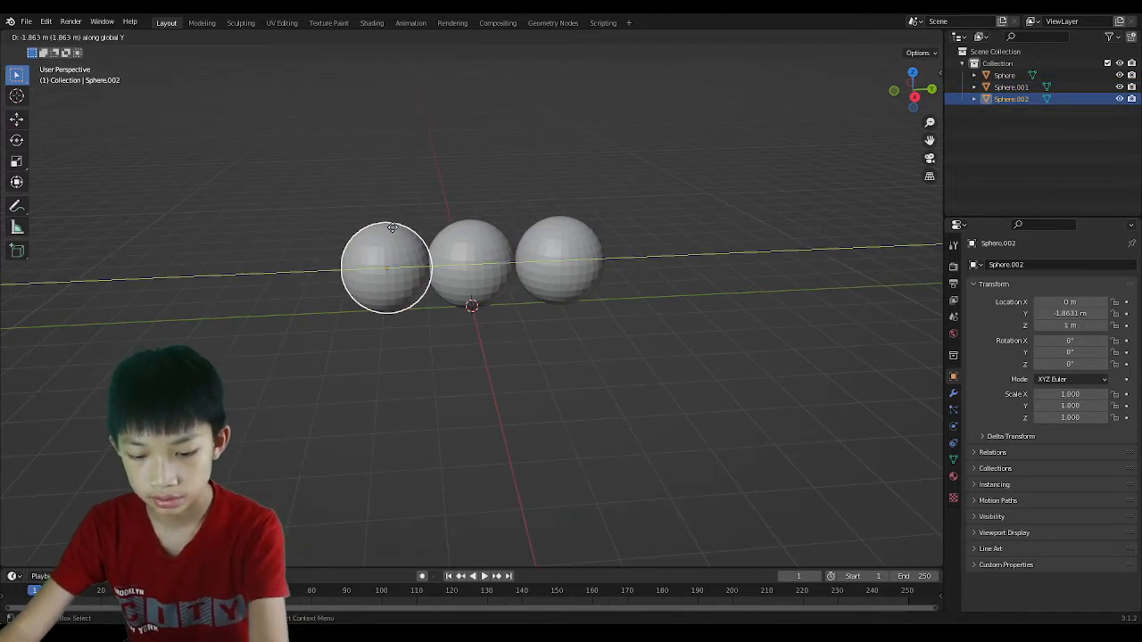
type("-2")
key("Return")
left_click(452, 375)
scroll(453, 374, "up", 3)
middle_click_drag(452, 375, 440, 313)
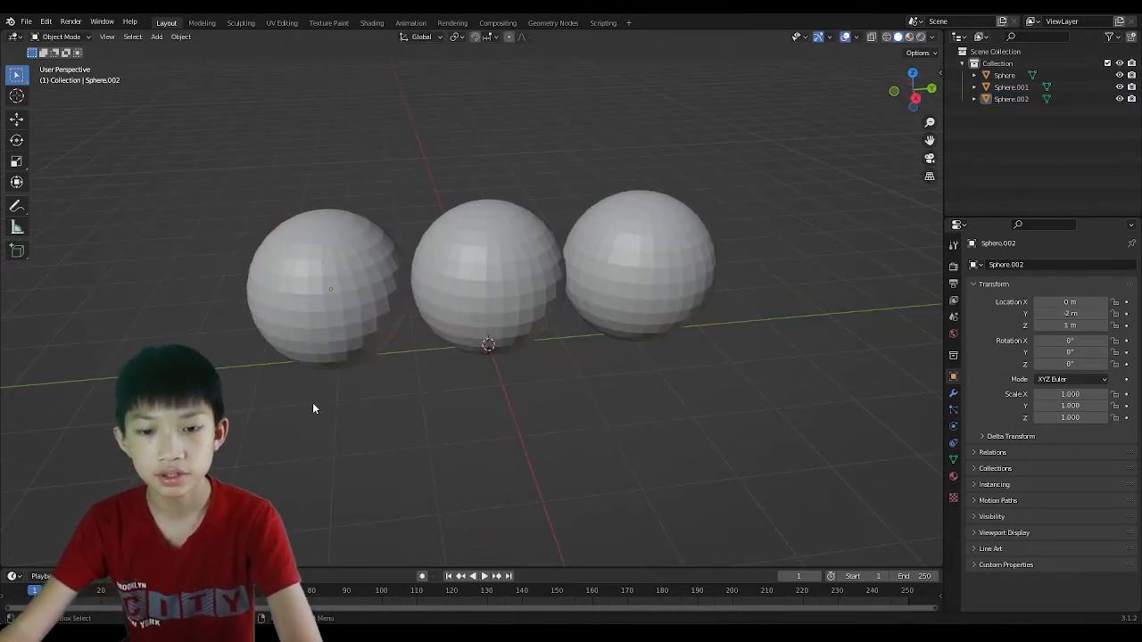
left_click_drag(312, 402, 619, 257)
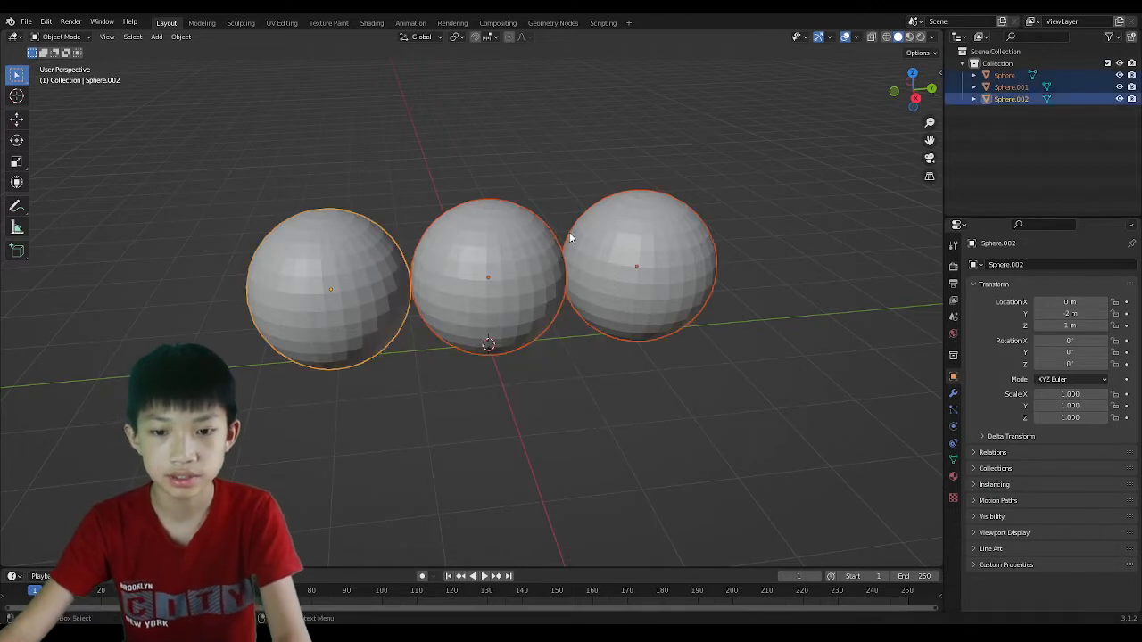
Apply Shade Smooth to all three spheres.
right_click(488, 278)
left_click(488, 272)
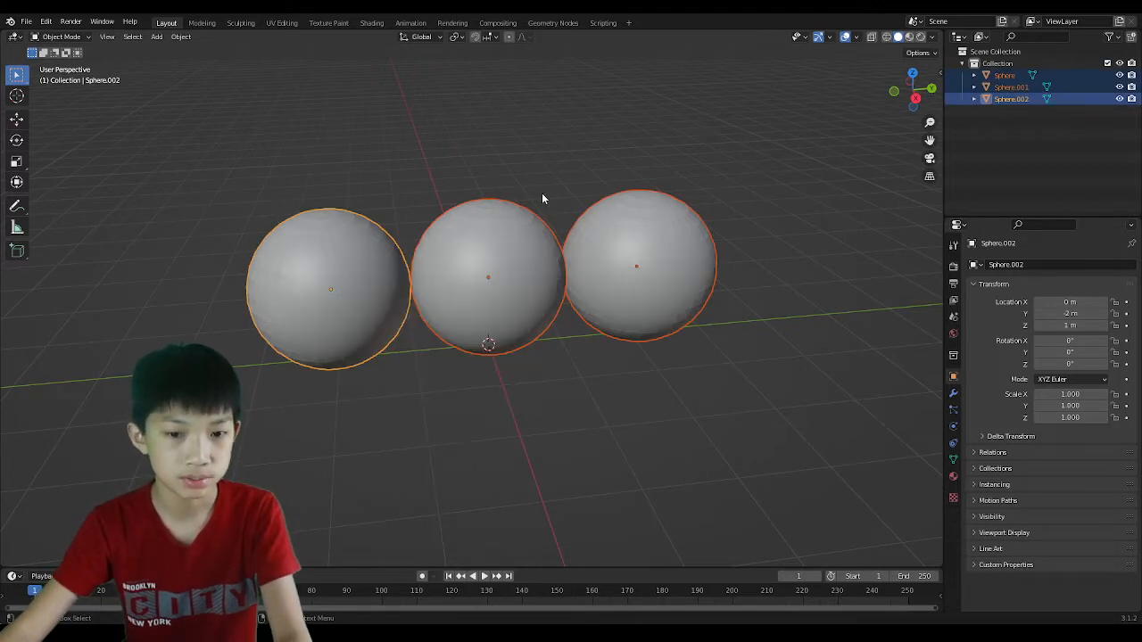
left_click(549, 179)
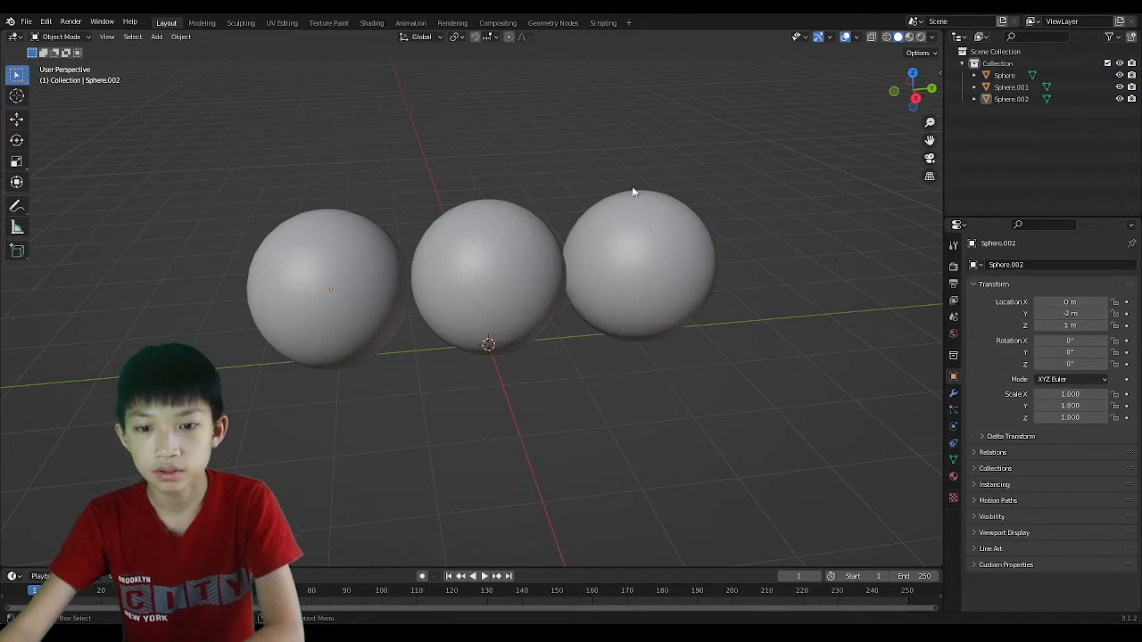
Give the middle sphere a new material named 'texture 1'.
left_click(515, 272)
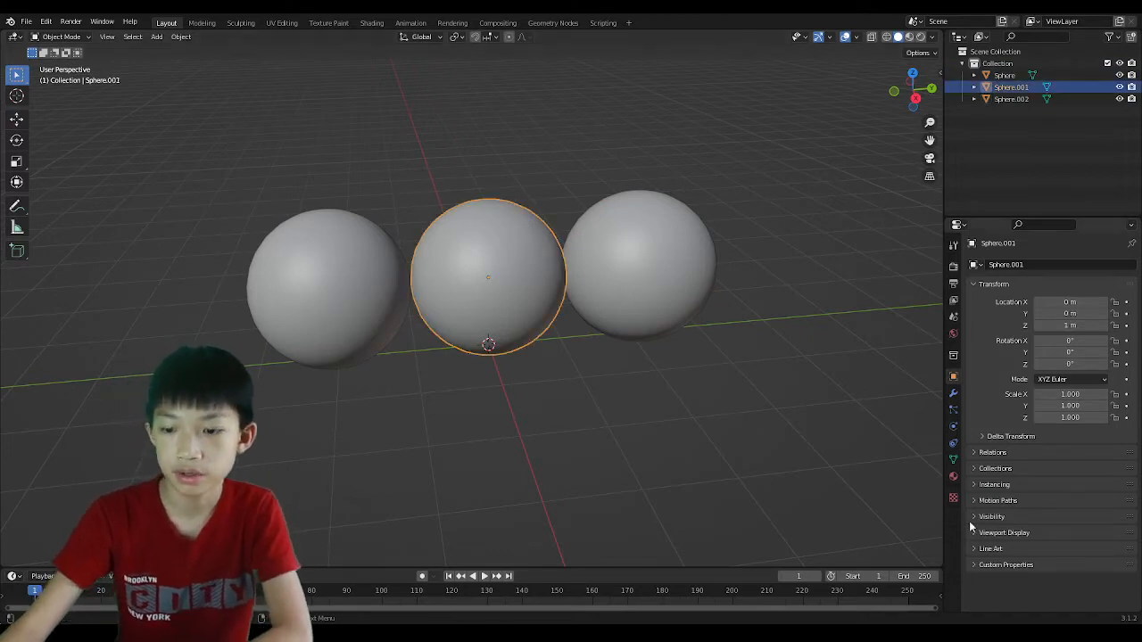
left_click(954, 477)
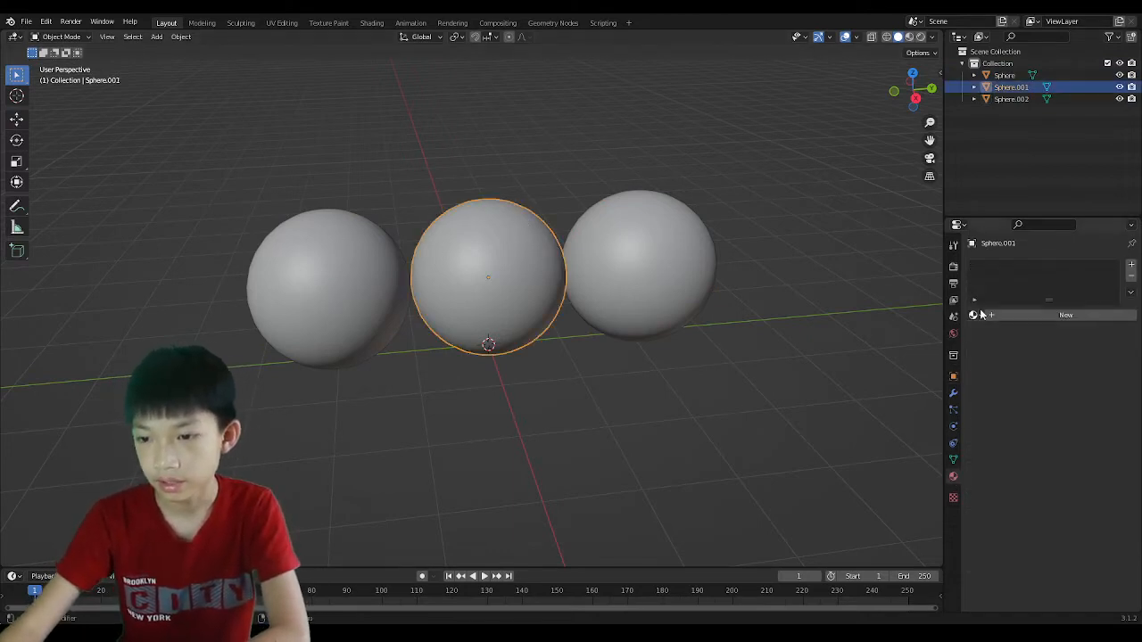
left_click(1012, 315)
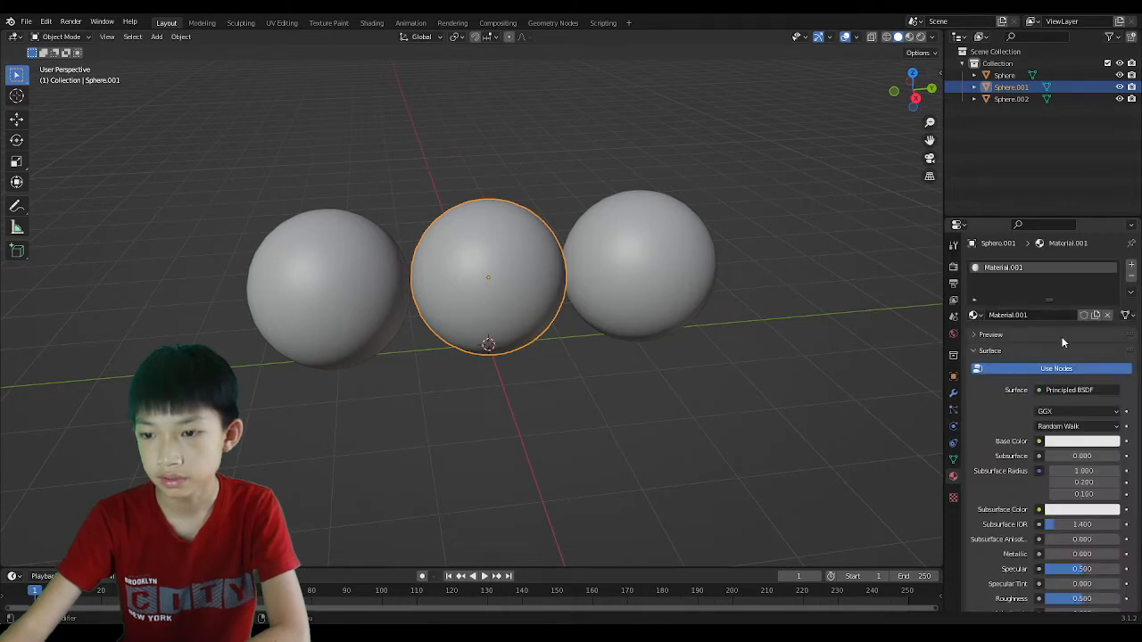
left_click(1032, 316)
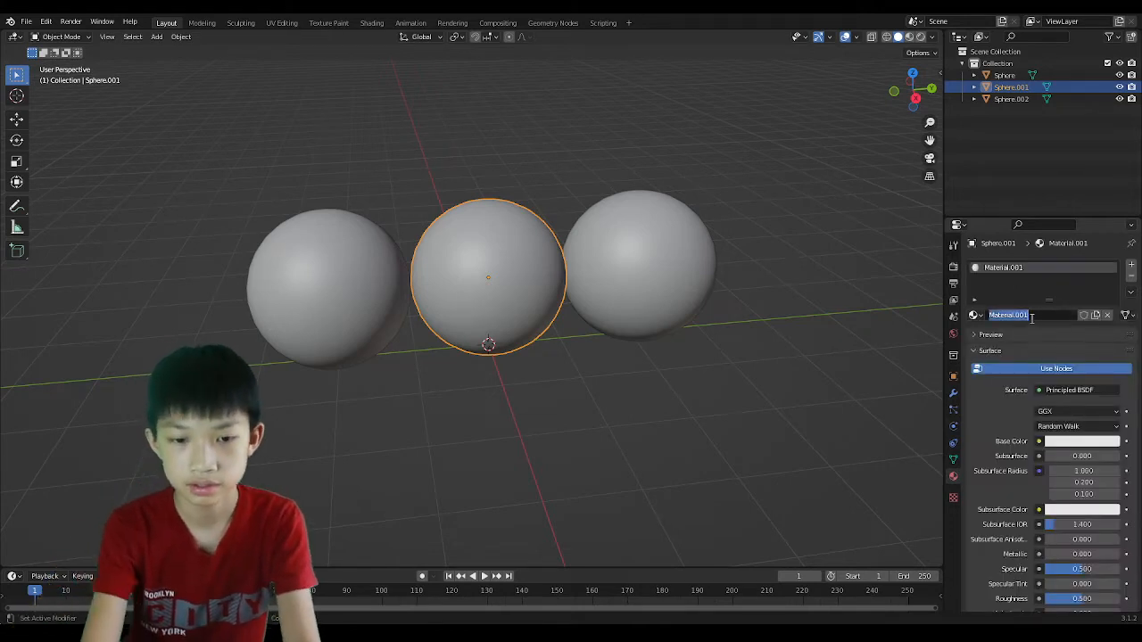
type("bexture")
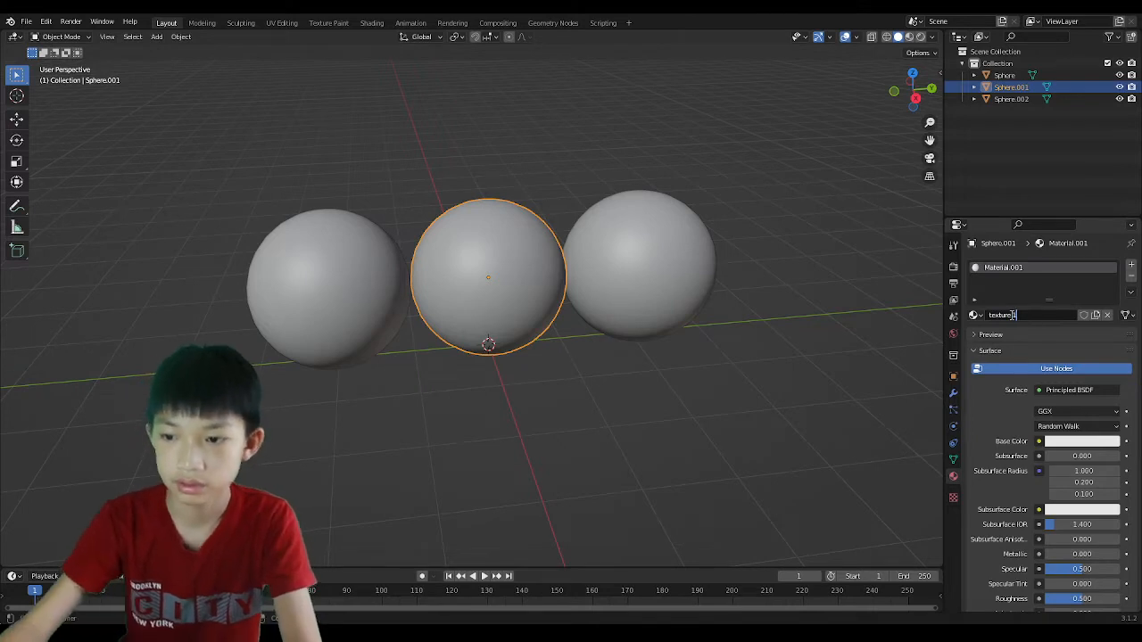
type(" 1")
key("Return")
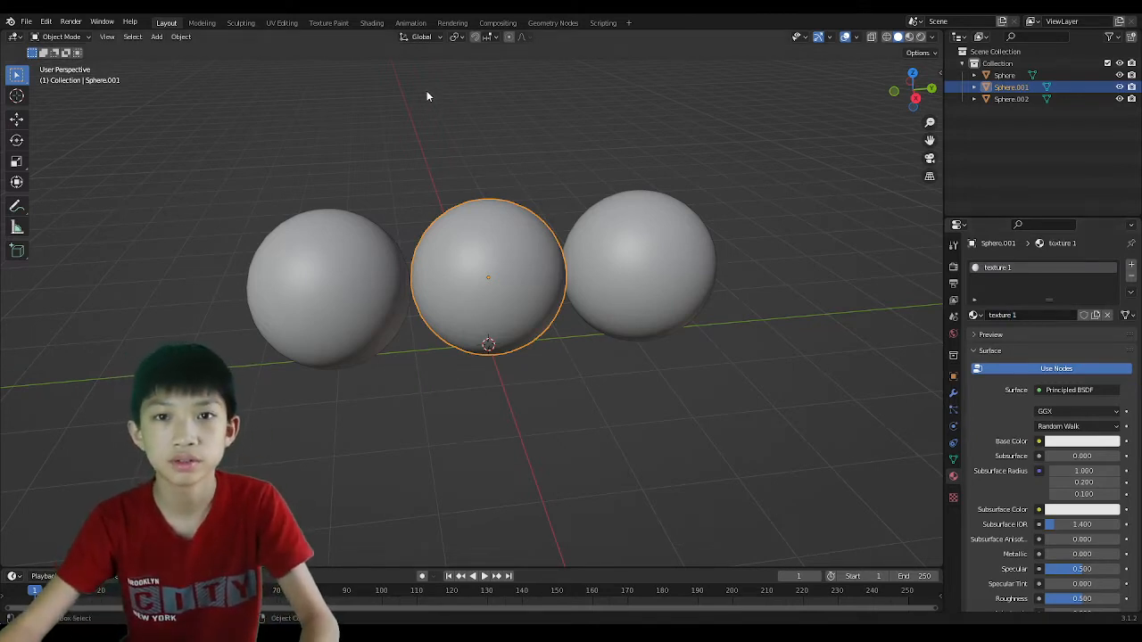
In the Shading workspace, arrange the nodes with Material Output moved further right.
left_click(372, 23)
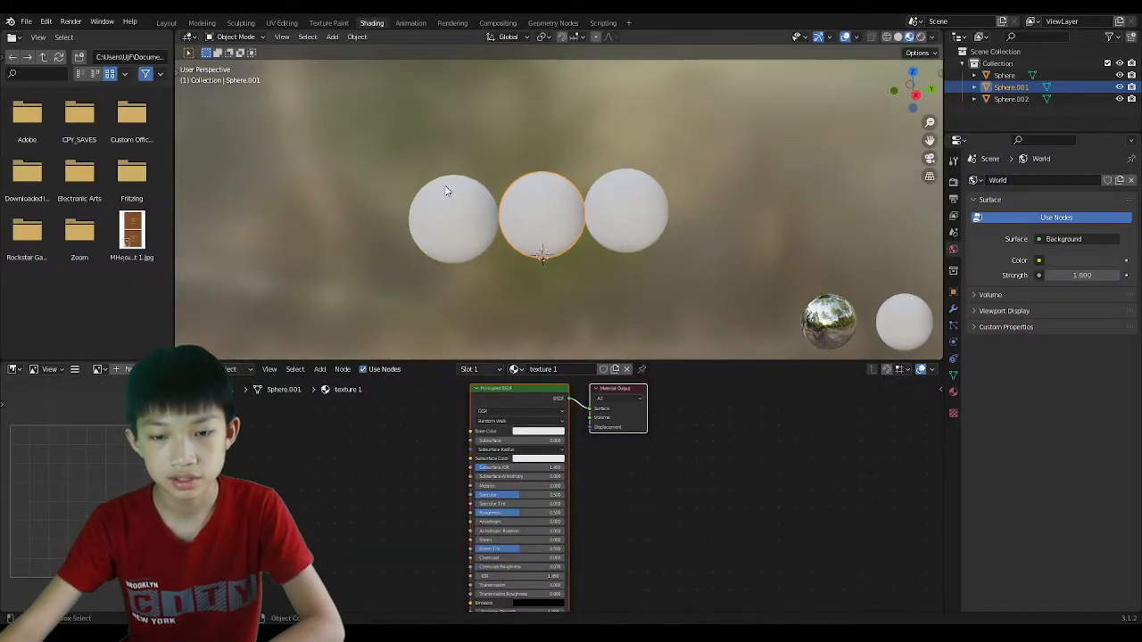
scroll(533, 437, "up", 1)
middle_click_drag(522, 401, 531, 462)
scroll(531, 465, "up", 5)
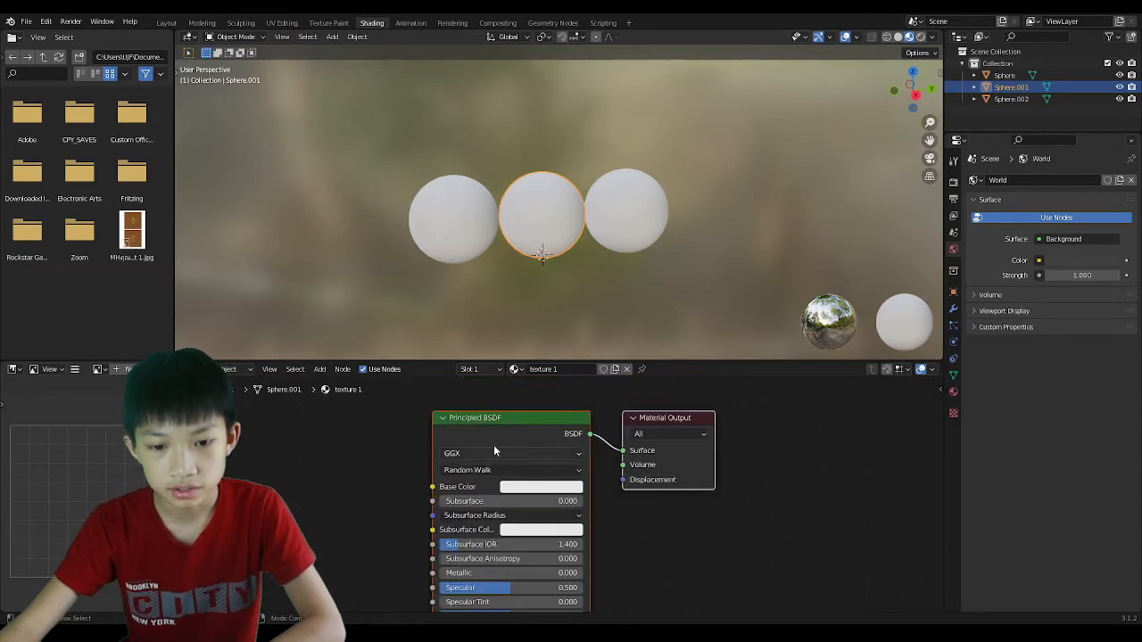
mouse_move(487, 442)
left_mouse_down()
mouse_move(476, 424)
mouse_move(470, 451)
left_mouse_up()
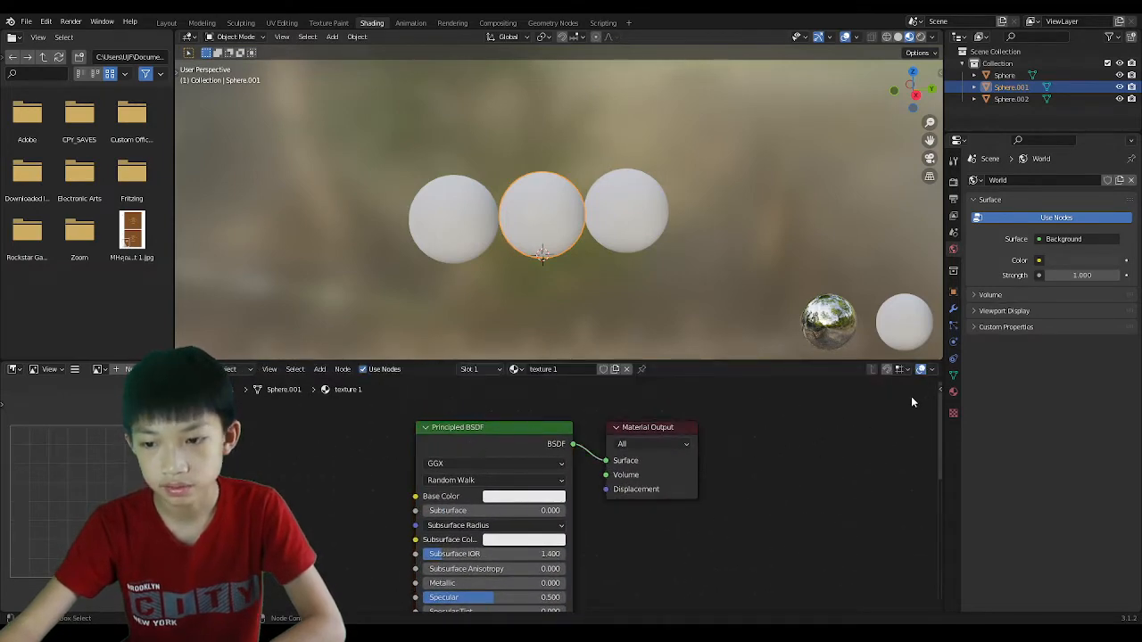
left_click(953, 391)
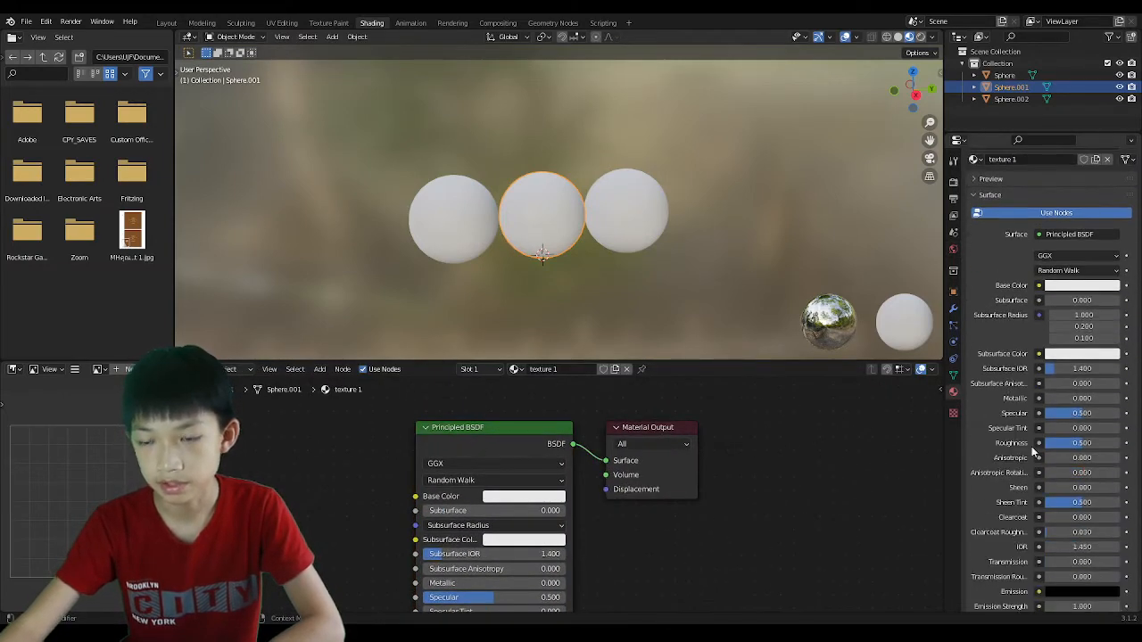
middle_click_drag(514, 444, 624, 452)
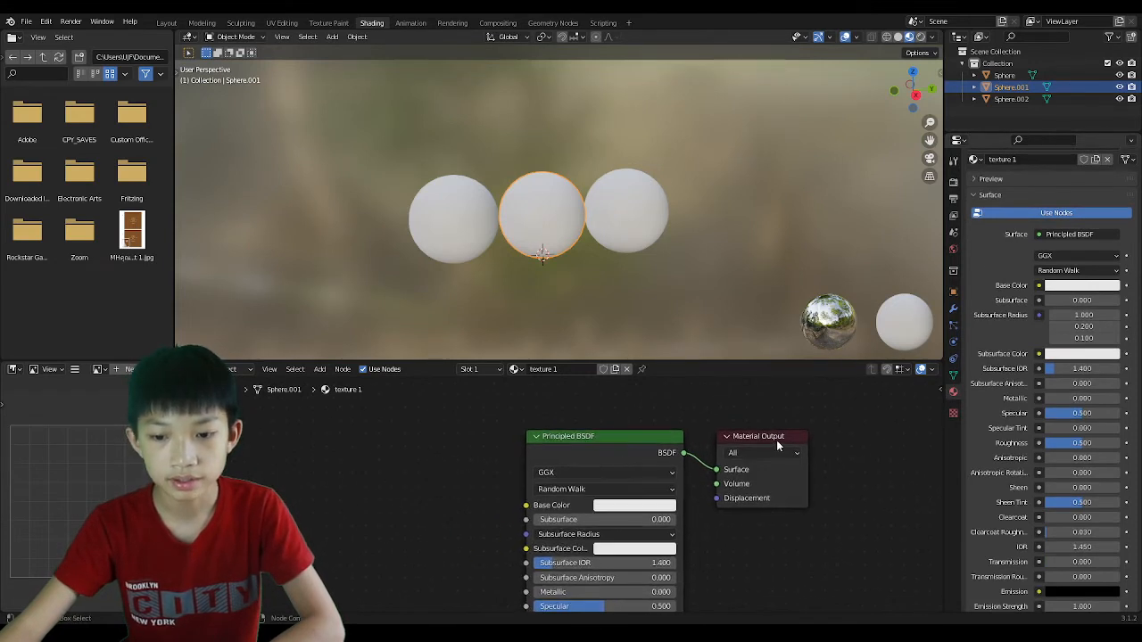
left_click_drag(765, 438, 816, 437)
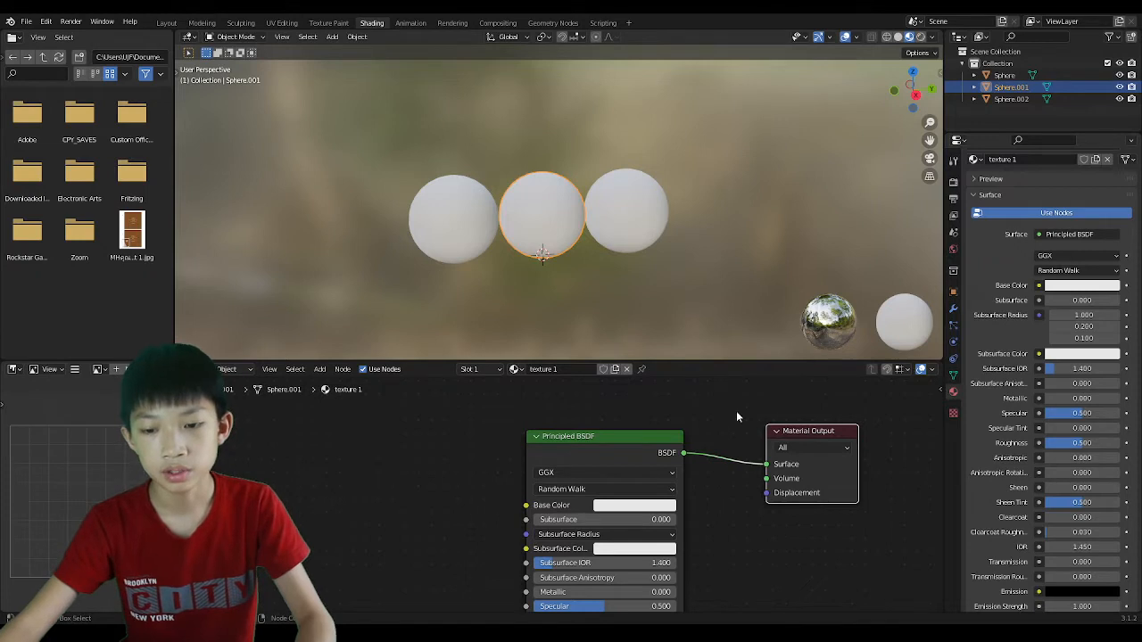
left_click(657, 432)
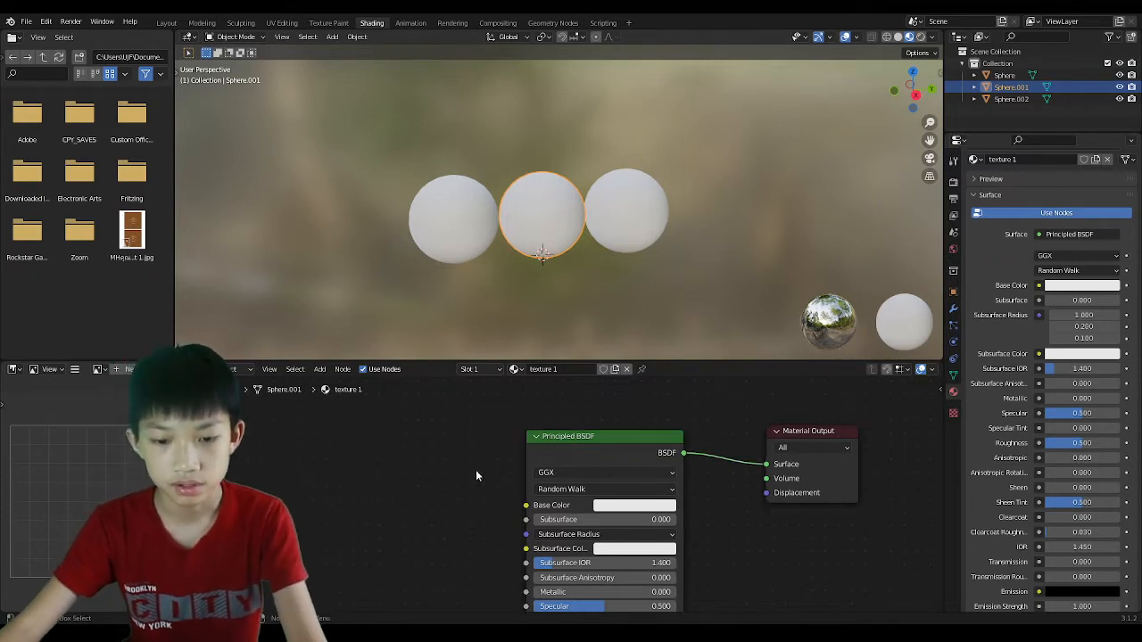
Add a Wave Texture node and place it beside the Principled BSDF.
key("shift+a")
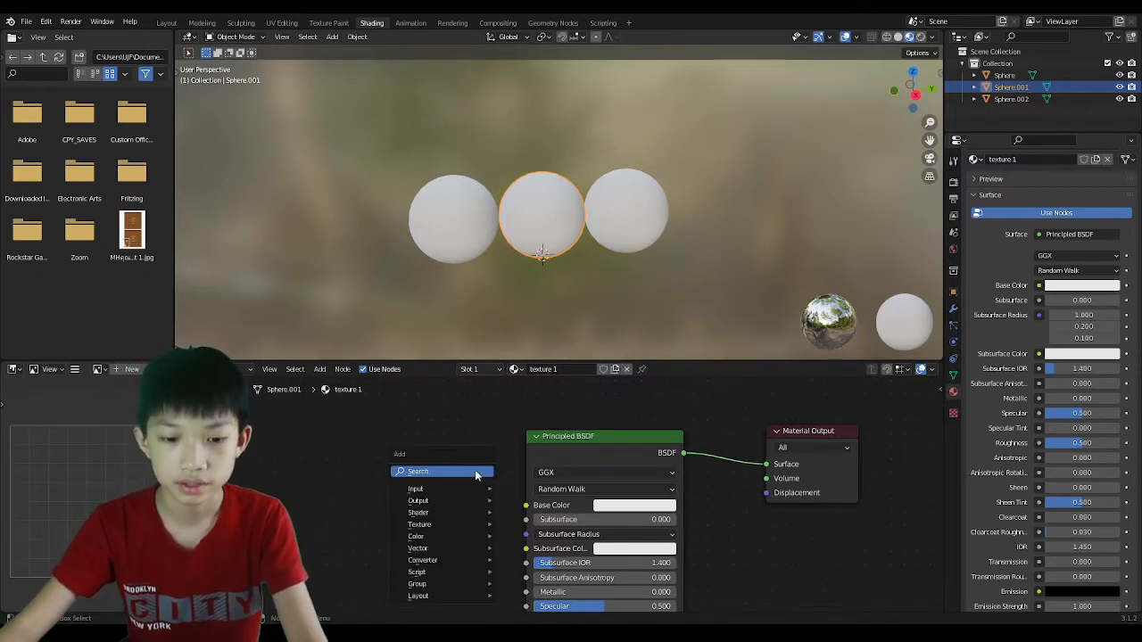
mouse_move(444, 523)
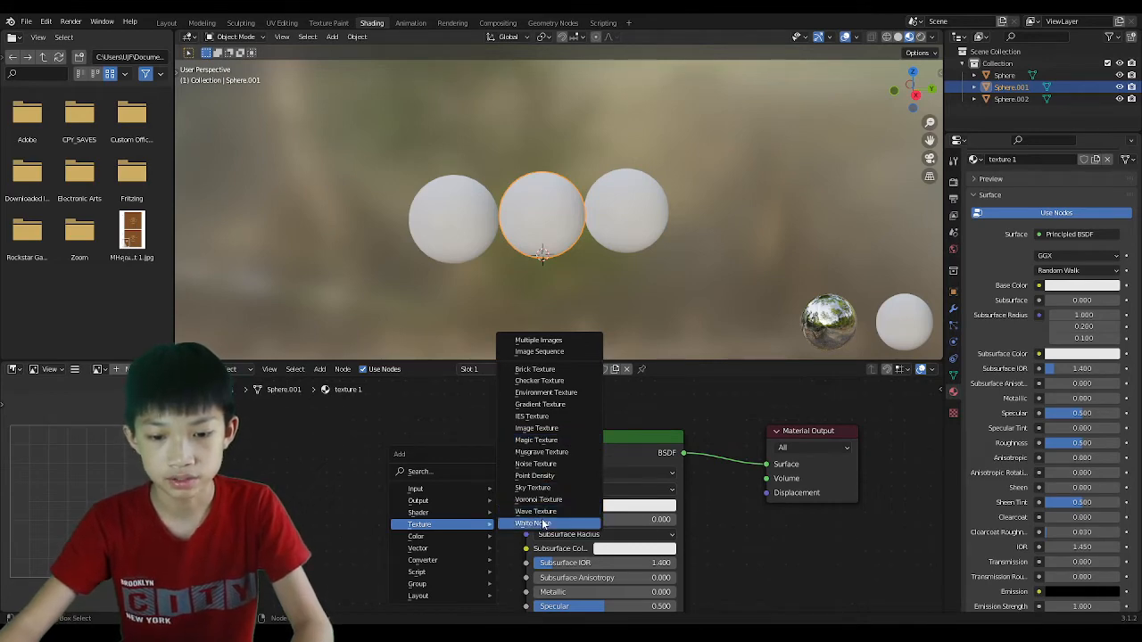
left_click(536, 512)
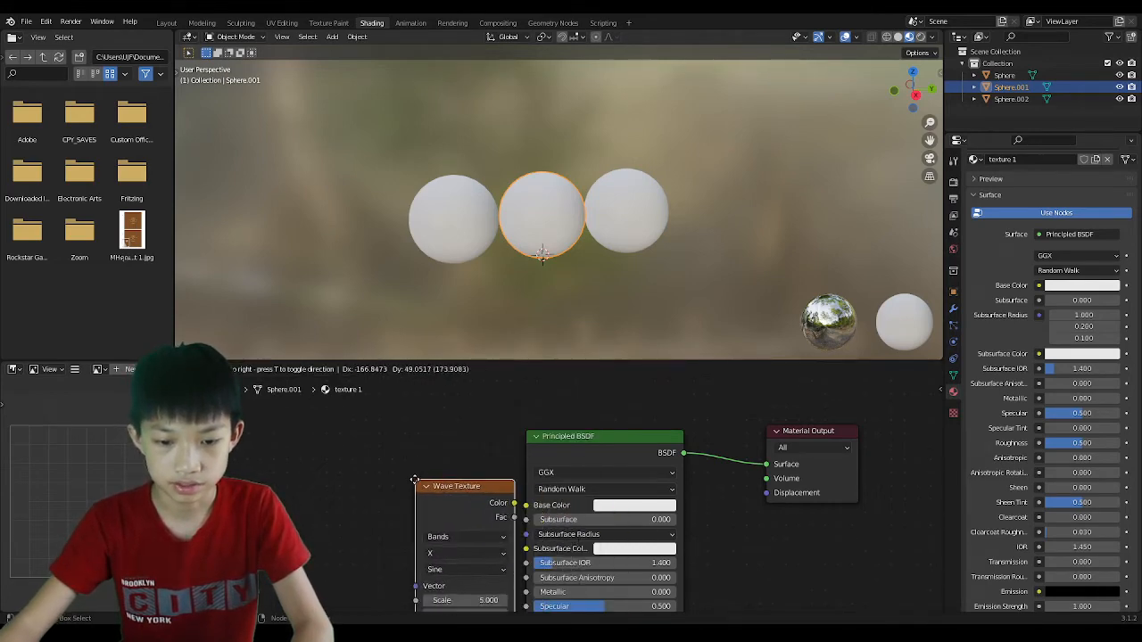
left_click(384, 473)
scroll(376, 473, "up", 3)
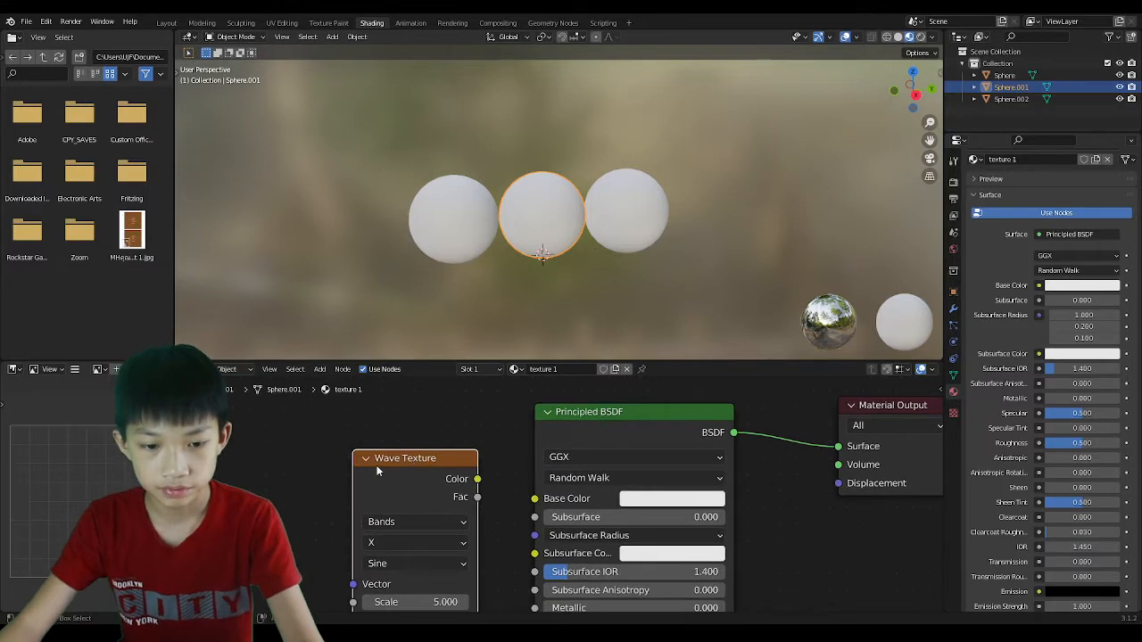
key("shift+a")
mouse_move(378, 466)
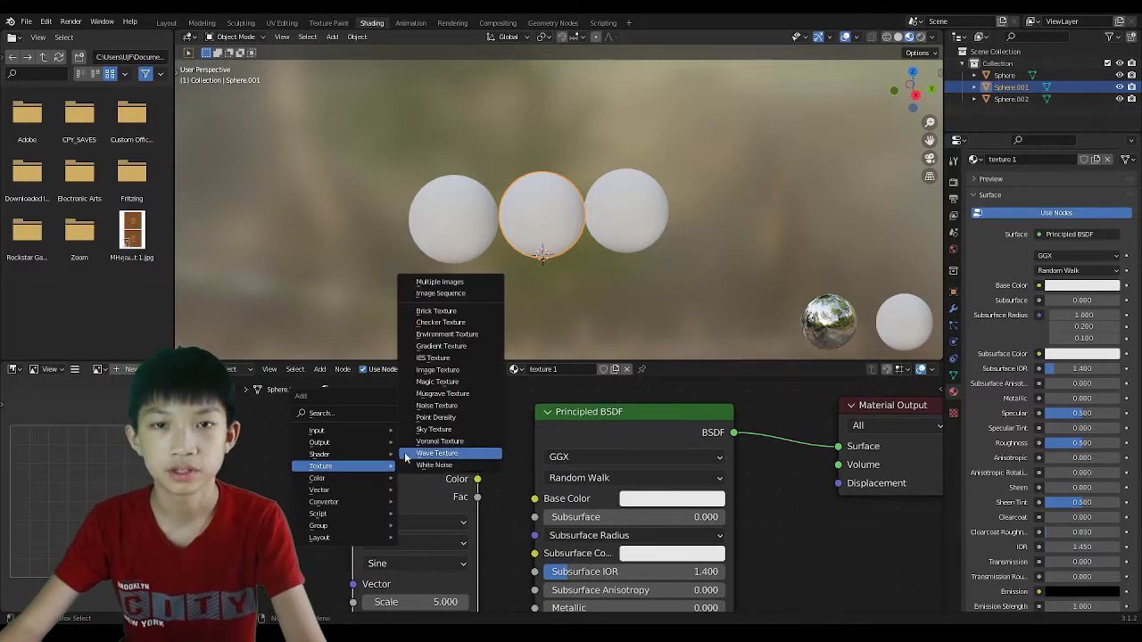
scroll(559, 261, "up", 3)
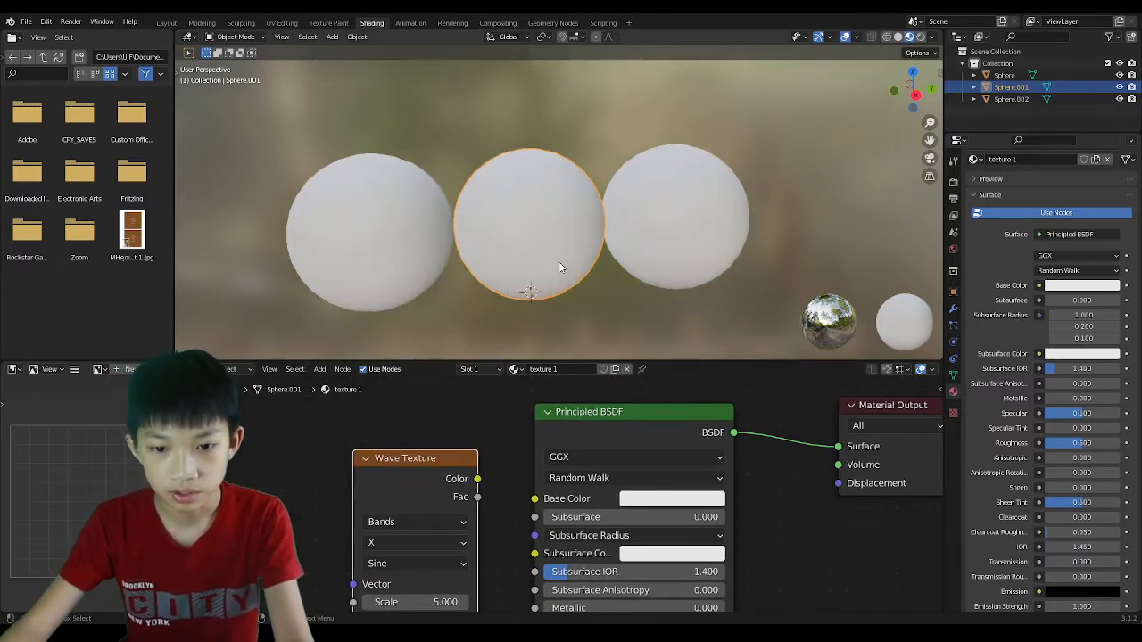
key("g")
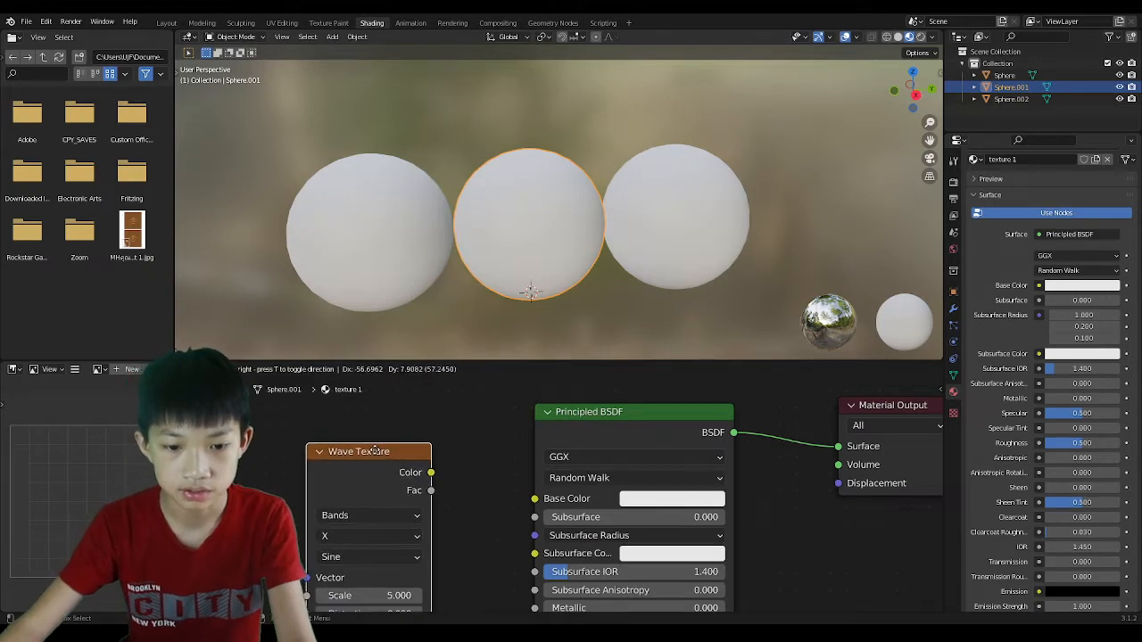
left_click(375, 451)
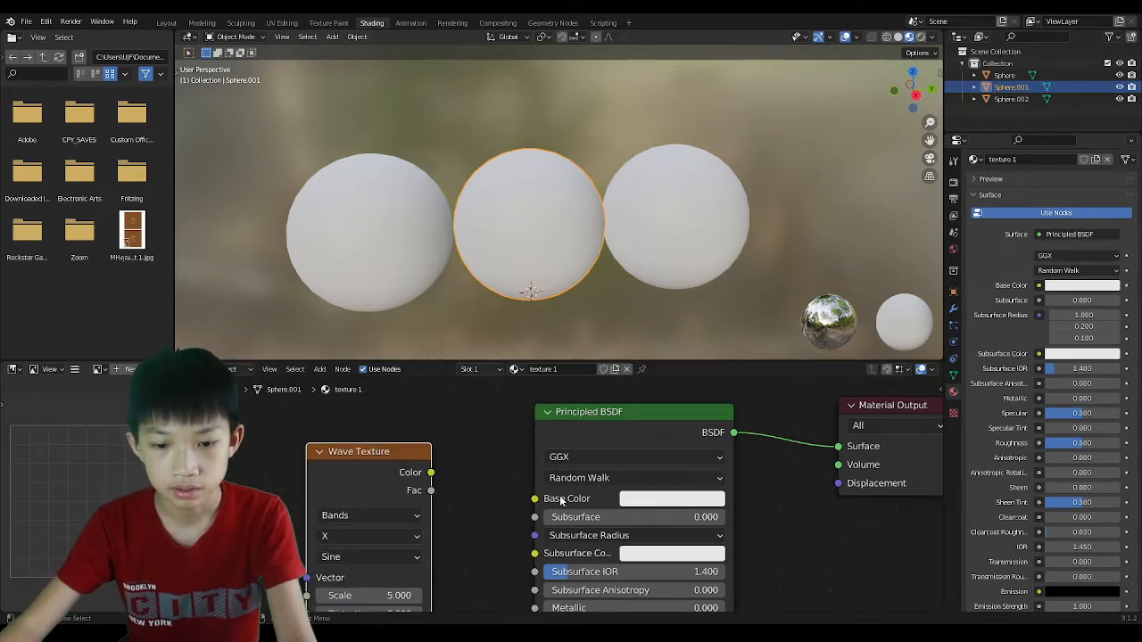
Set the Principled BSDF base colour to green.
left_click(639, 500)
left_click_drag(690, 302, 662, 309)
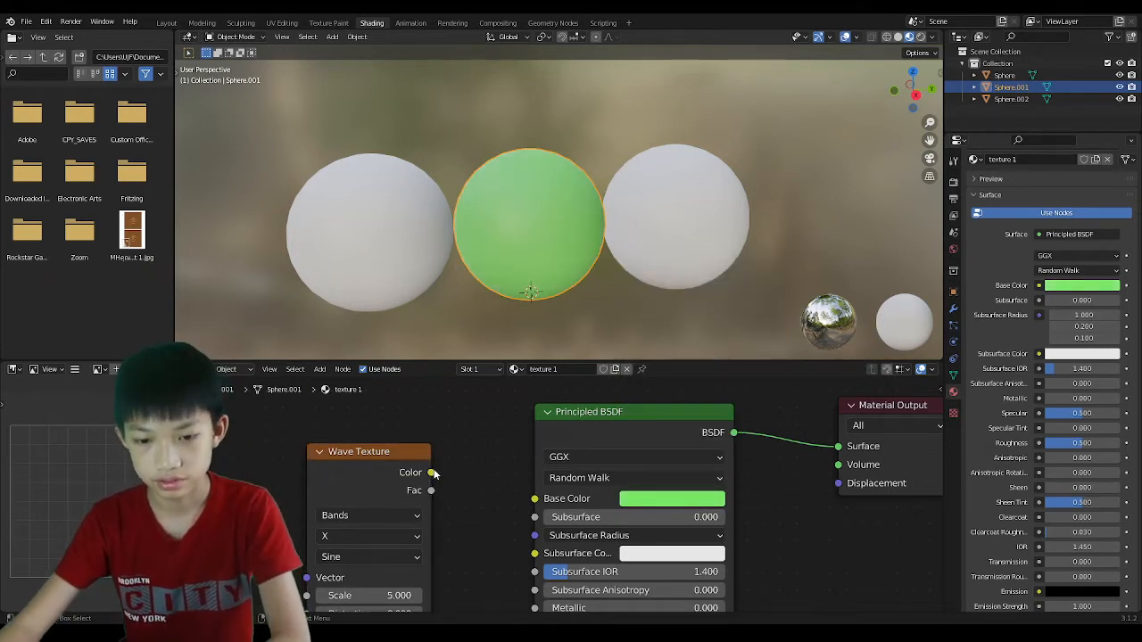
left_click_drag(435, 474, 534, 499)
Link Wave Texture Color to Base Color and set the wave Scale to 7.3.
middle_click_drag(503, 271, 525, 285)
mouse_move(323, 477)
left_mouse_down()
mouse_move(332, 466)
mouse_move(313, 470)
left_mouse_up()
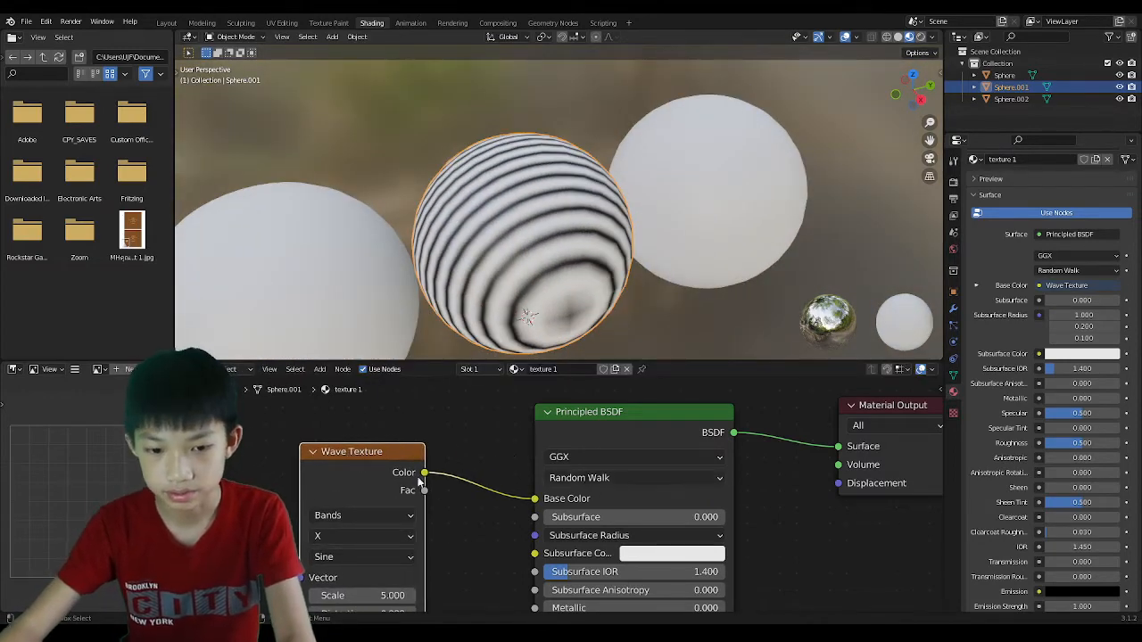
scroll(397, 473, "up", 3)
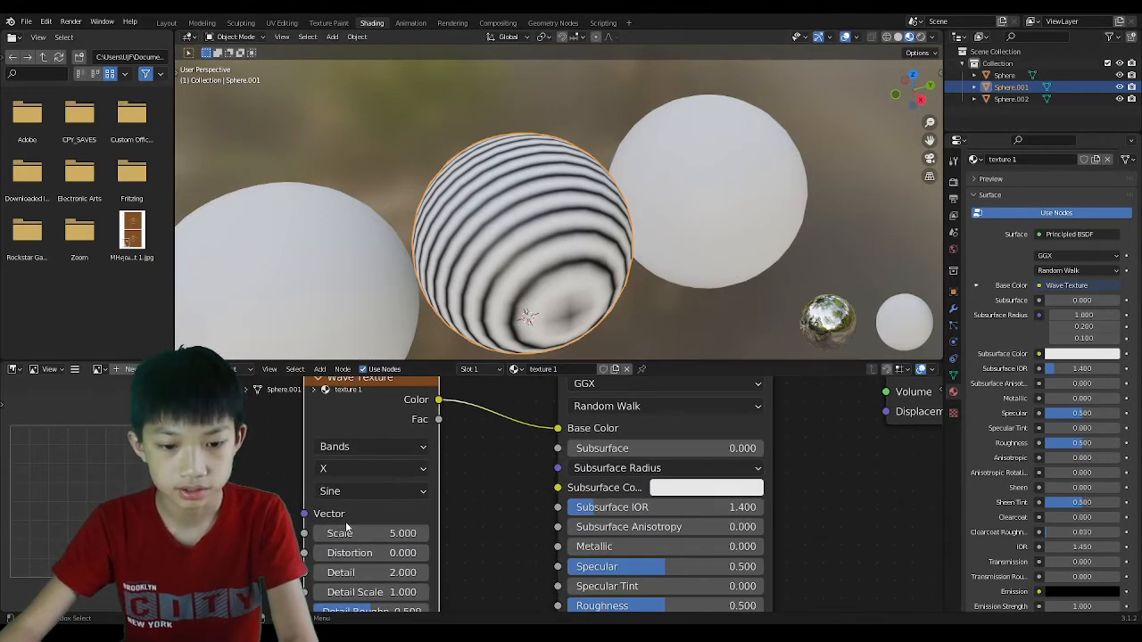
left_click_drag(346, 528, 373, 533)
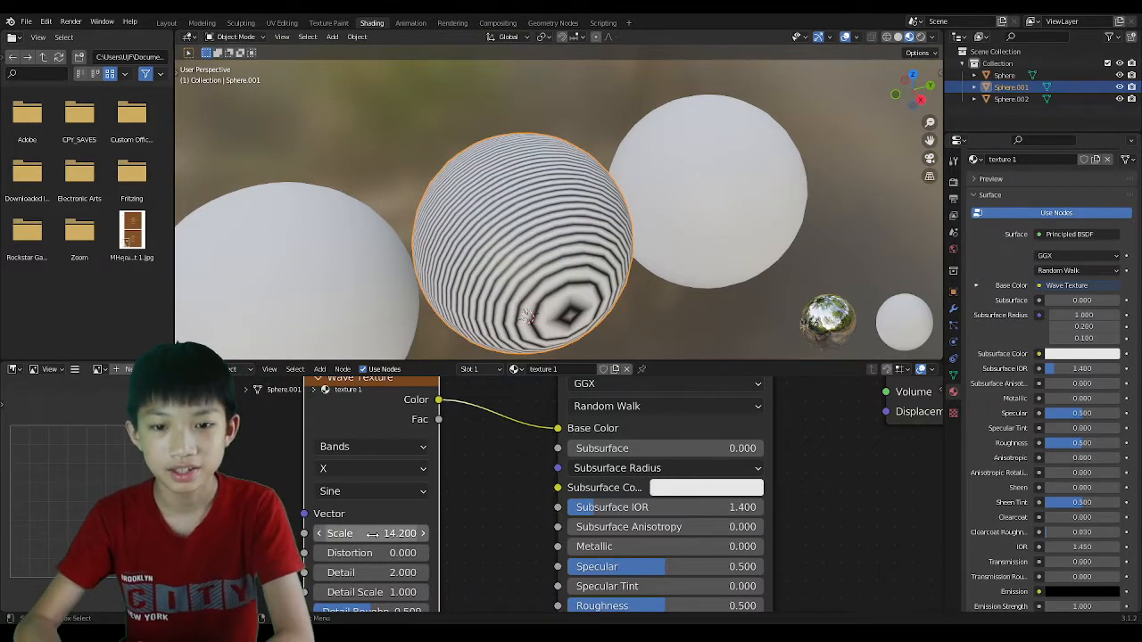
mouse_move(373, 533)
left_mouse_down()
mouse_move(384, 533)
mouse_move(366, 533)
left_mouse_up()
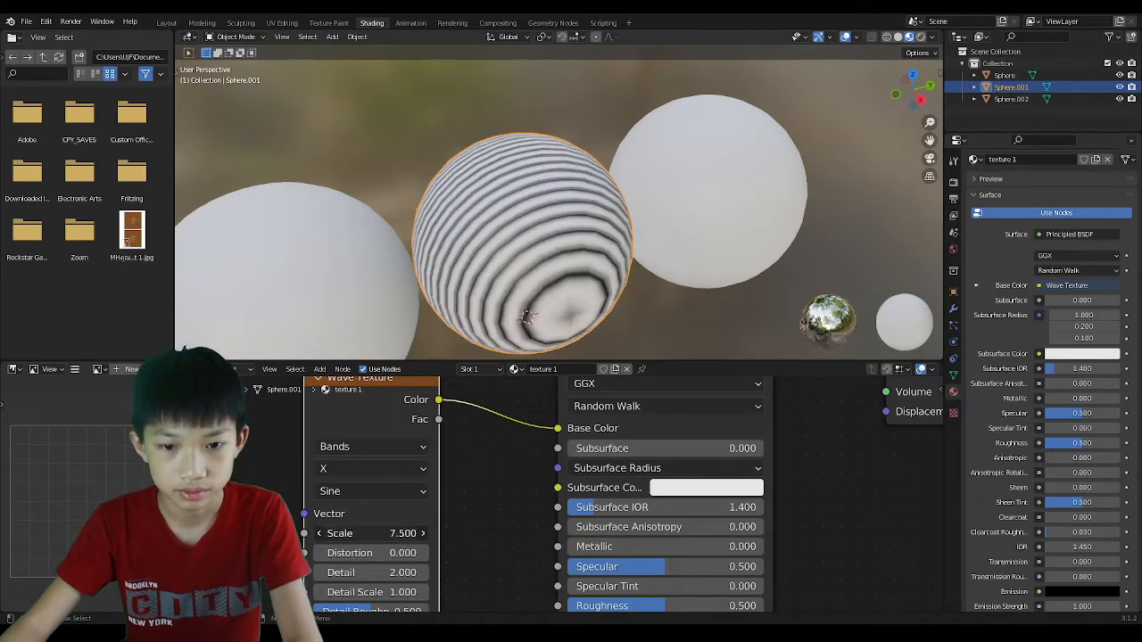
middle_click_drag(358, 584, 426, 526)
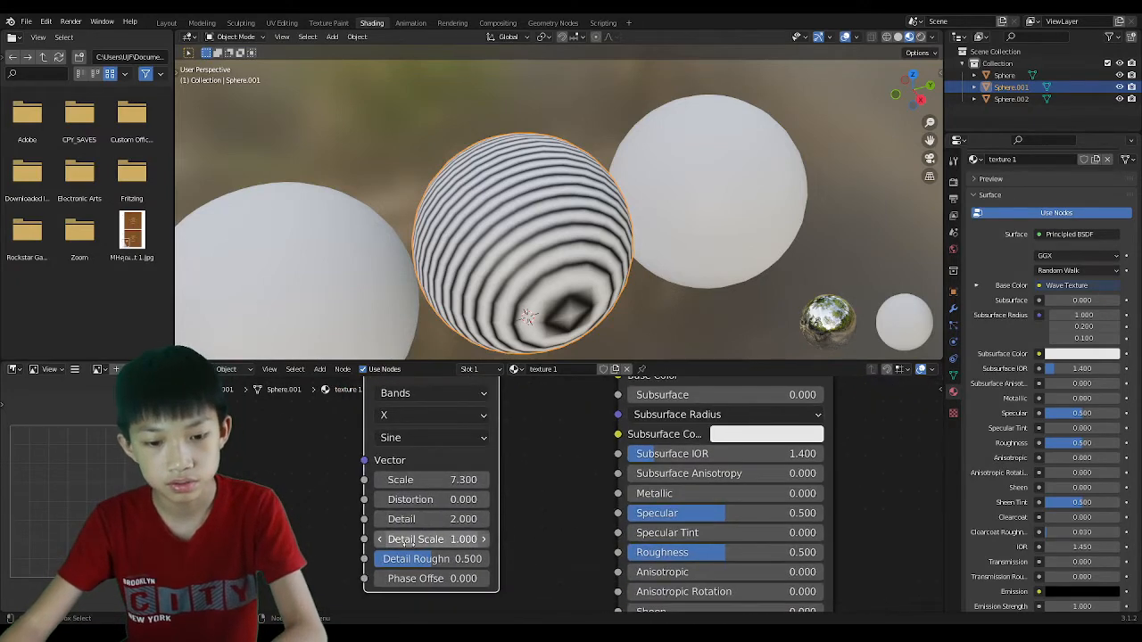
Change the Wave Texture band direction from X to Y, then to Z.
left_click(406, 428)
left_click(408, 412)
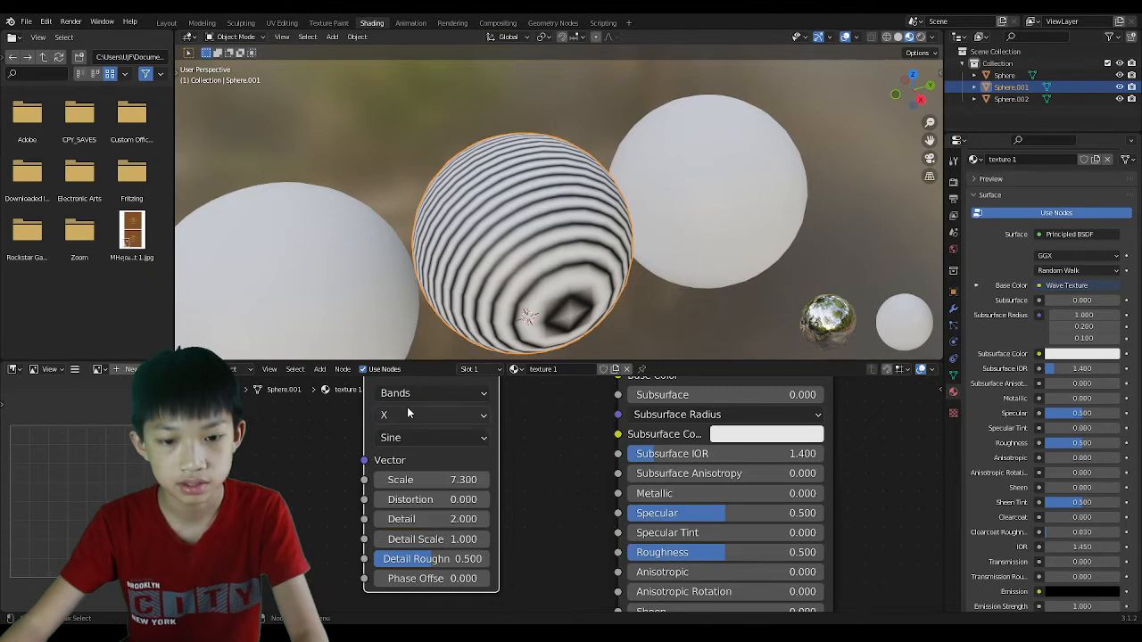
left_click(408, 412)
left_click(405, 456)
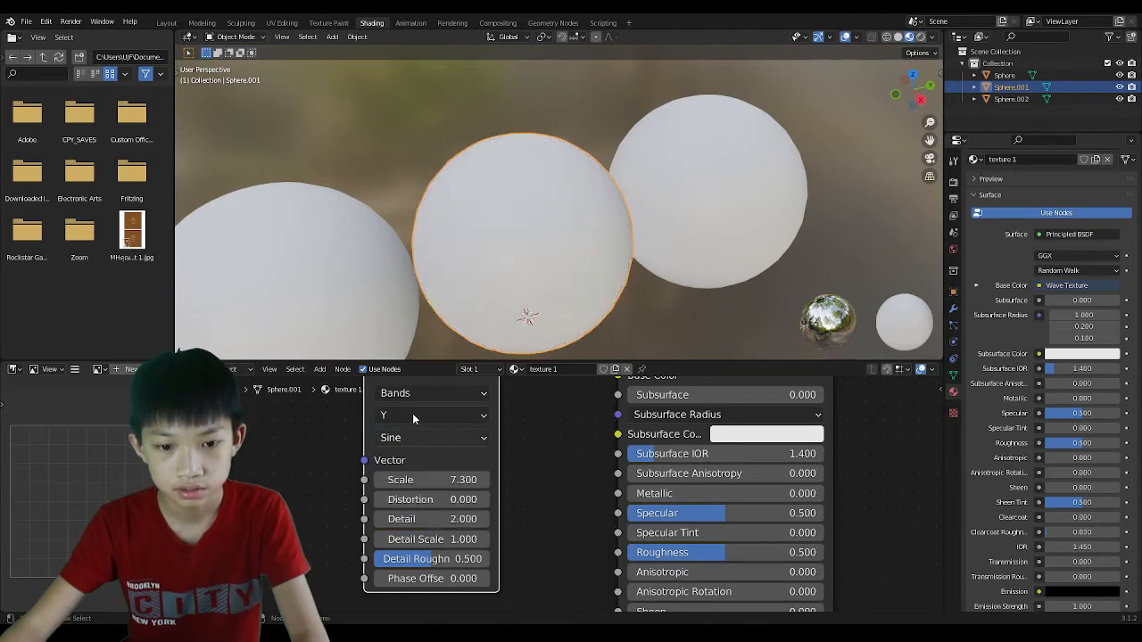
scroll(540, 310, "down", 2)
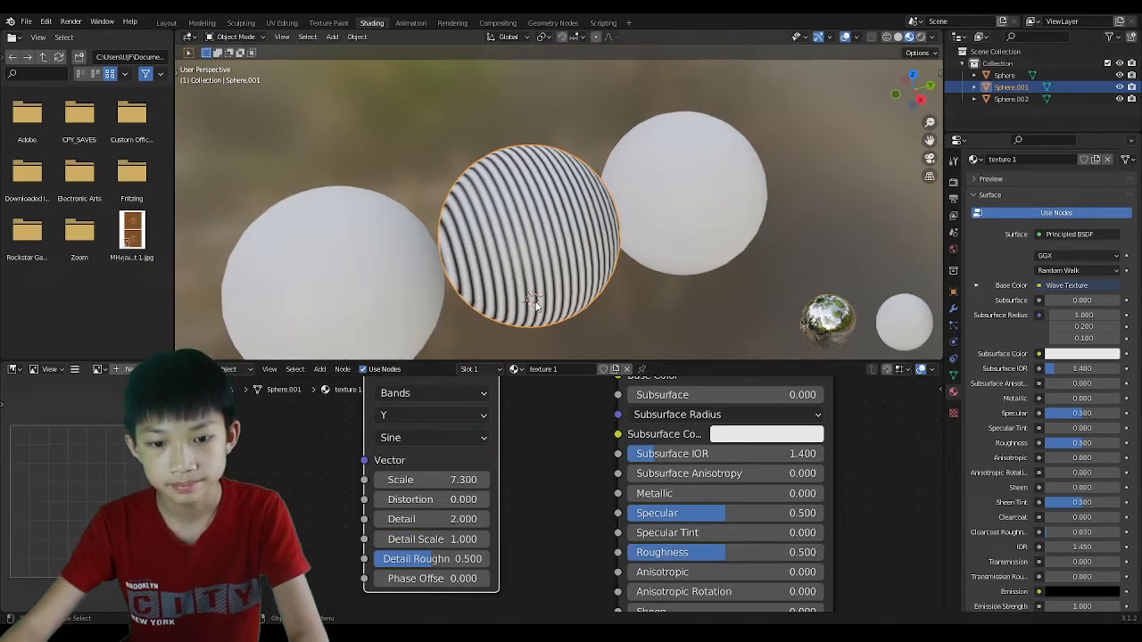
middle_click_drag(532, 300, 501, 302)
left_click(404, 416)
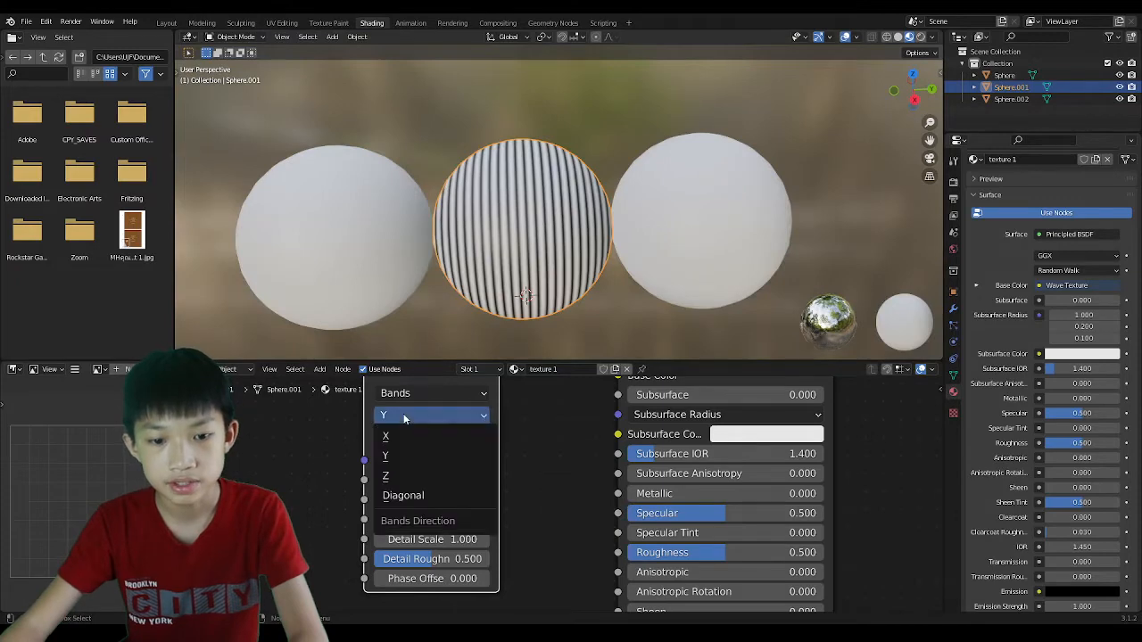
left_click(387, 480)
scroll(459, 461, "up", 3)
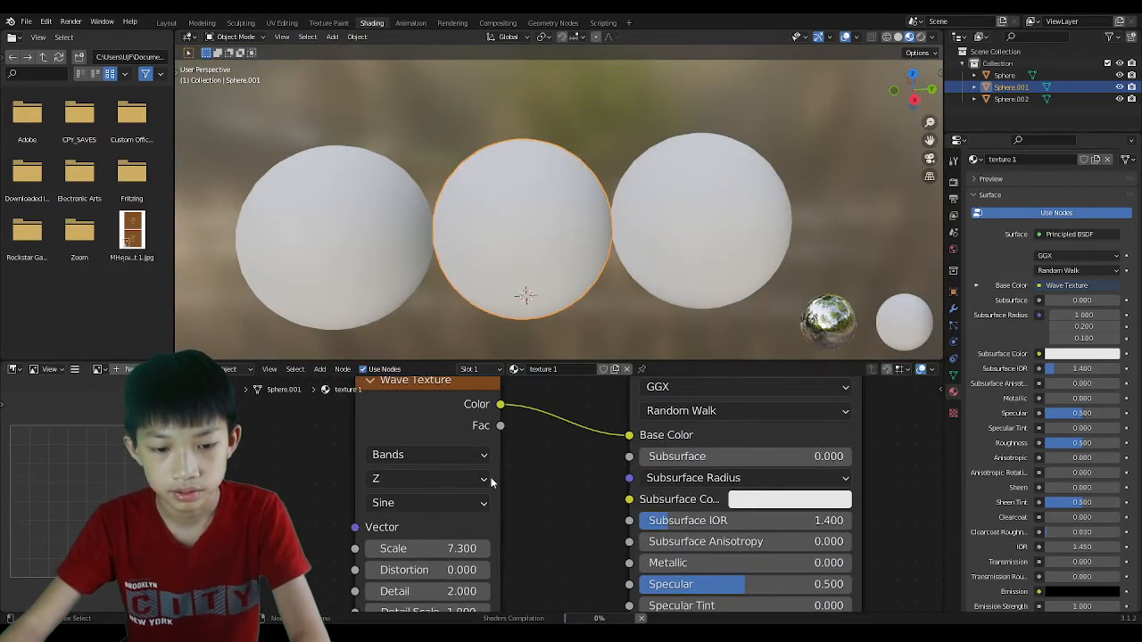
Raise the Wave Texture Distortion to 33.5 for a marbled look.
middle_click_drag(473, 494, 518, 436)
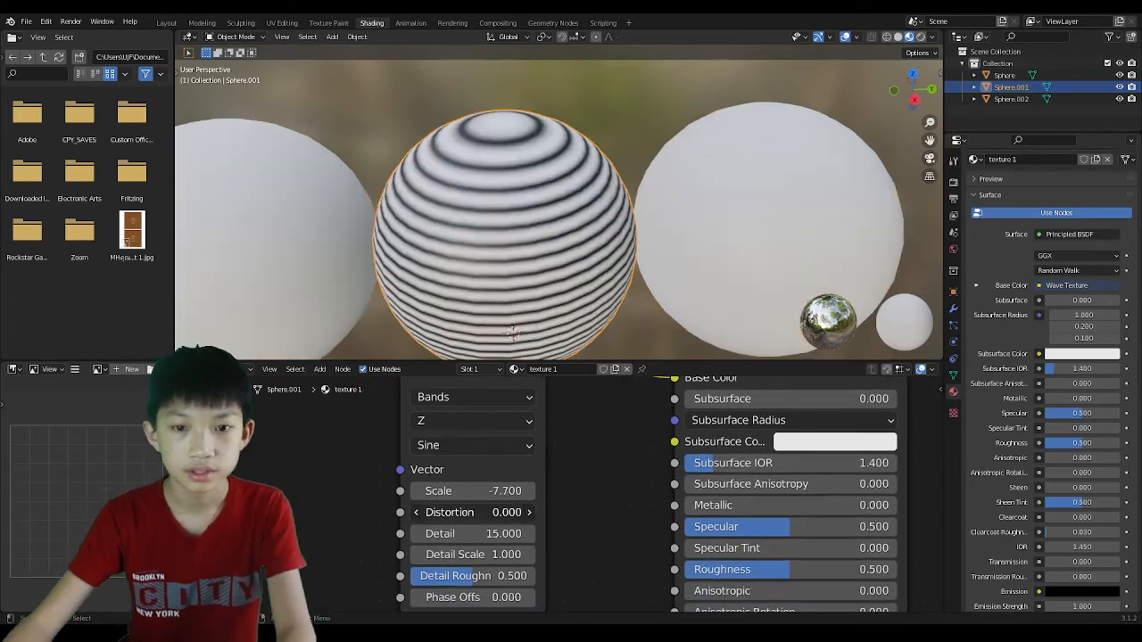
left_click_drag(506, 513, 512, 490)
scroll(572, 216, "up", 5)
scroll(560, 216, "down", 1)
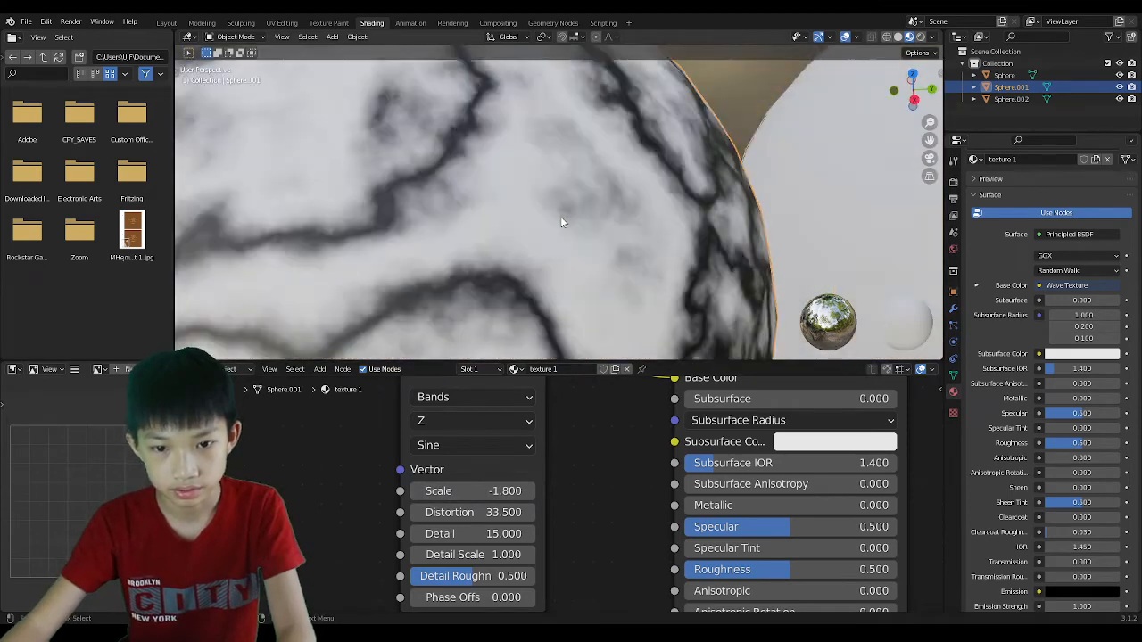
scroll(560, 223, "down", 2)
scroll(468, 575, "down", 1)
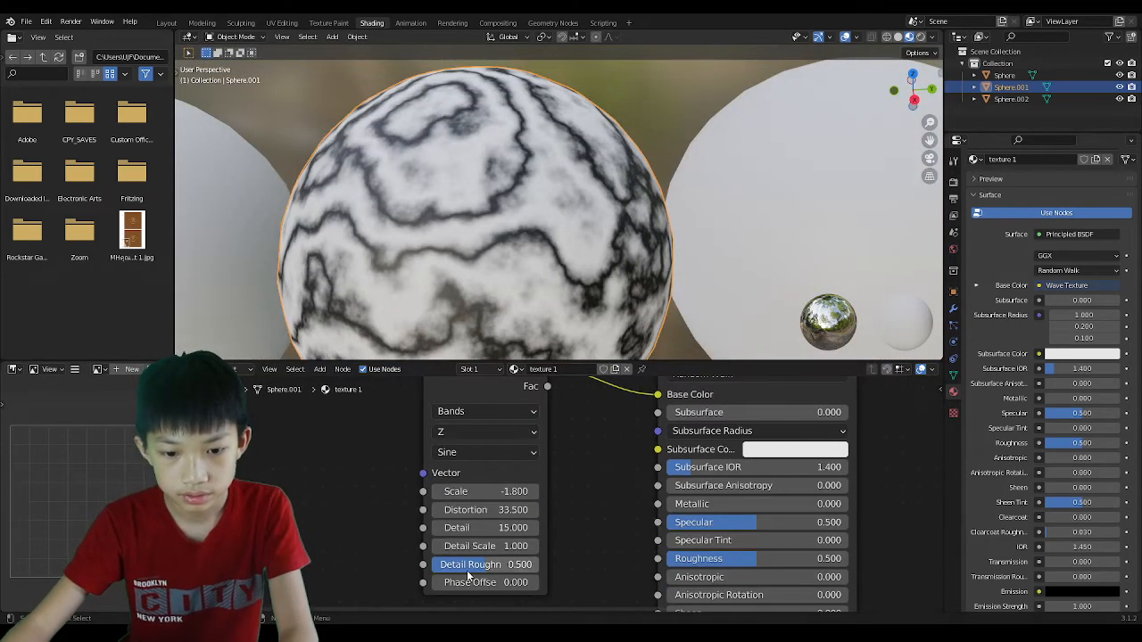
Set Detail Roughness to about 0.615 and Phase Offset to 12.5.
mouse_move(473, 574)
left_mouse_down()
mouse_move(423, 573)
mouse_move(499, 565)
mouse_move(496, 582)
mouse_move(549, 583)
mouse_move(463, 580)
left_mouse_up()
left_click(495, 582)
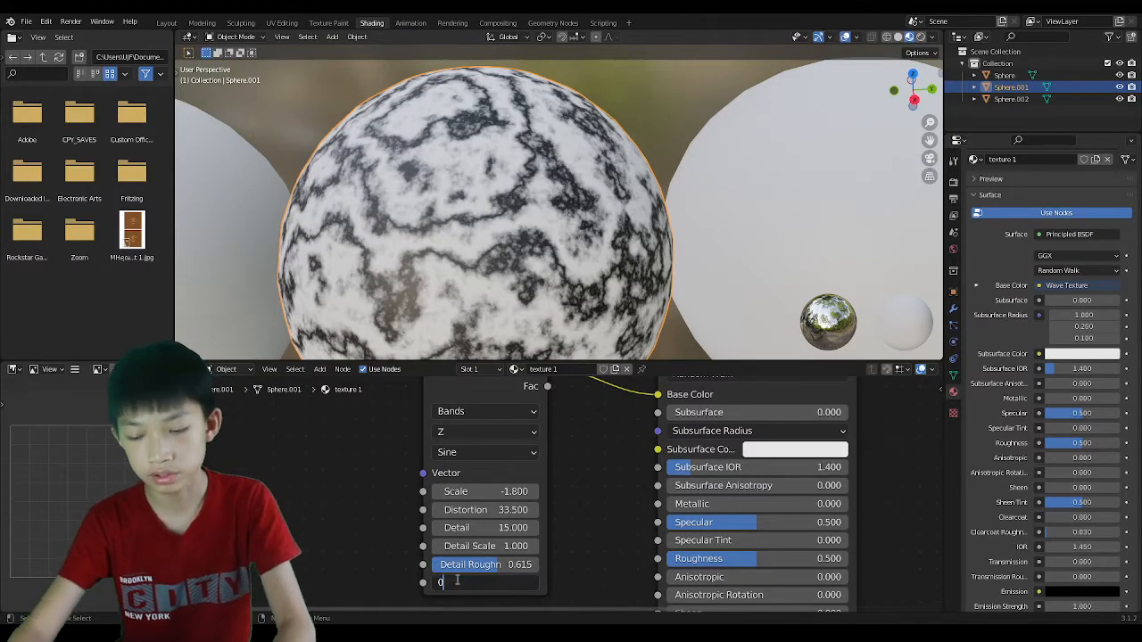
left_click(566, 503)
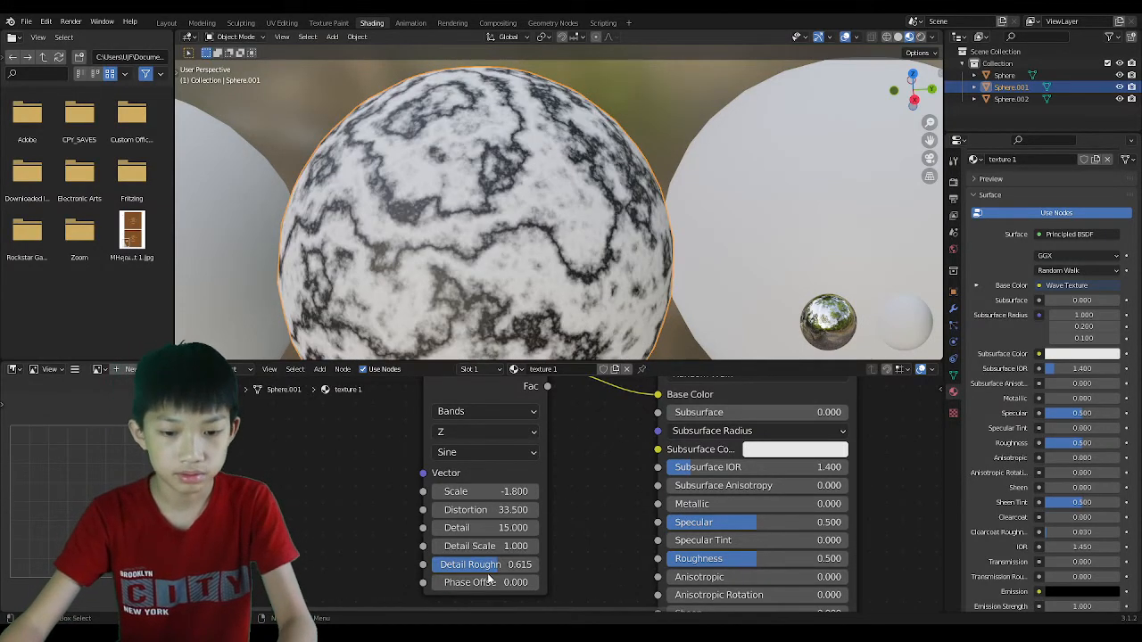
left_click_drag(494, 582, 580, 582)
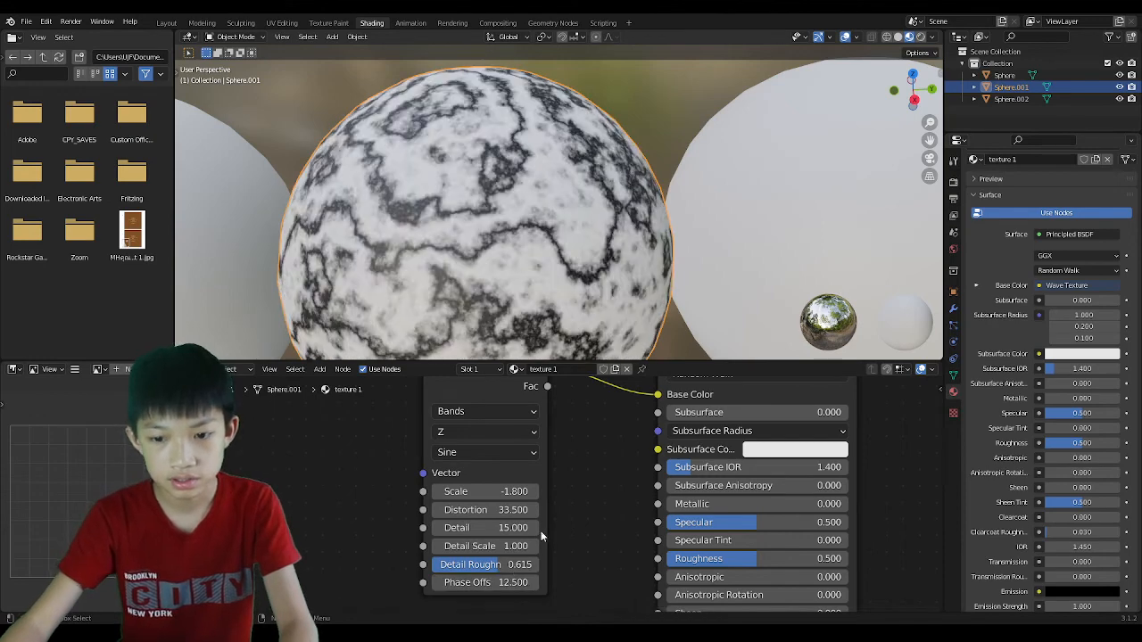
scroll(550, 344, "down", 5)
scroll(534, 267, "up", 2)
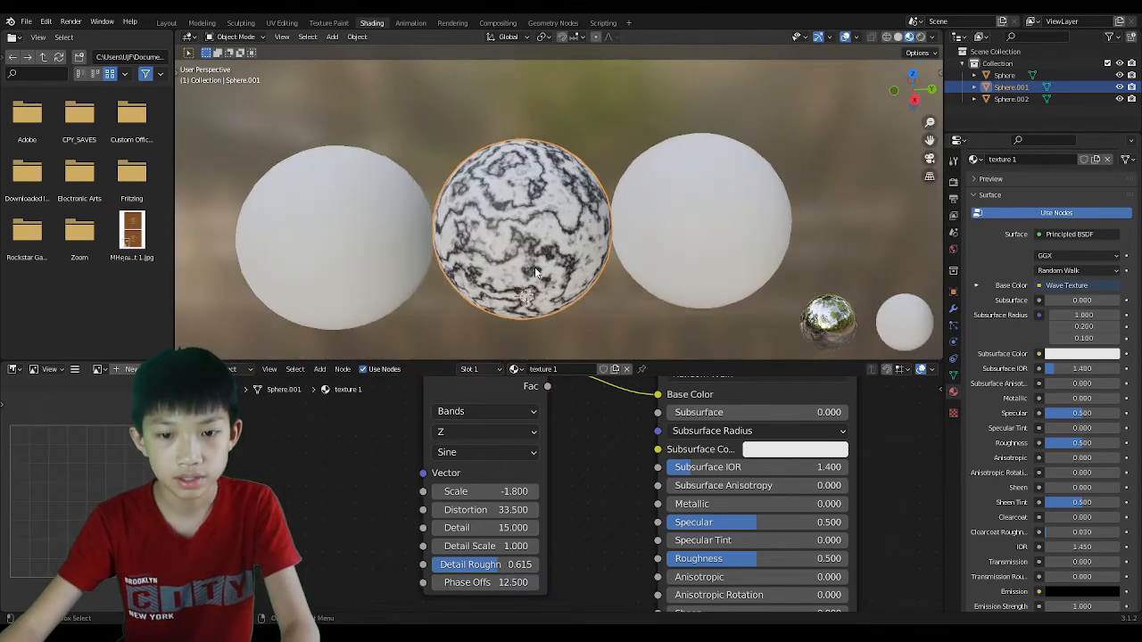
scroll(534, 267, "down", 2)
middle_click_drag(534, 267, 501, 264)
middle_click_drag(558, 438, 470, 498)
scroll(467, 498, "up", 5)
scroll(467, 508, "down", 2)
scroll(429, 446, "down", 1)
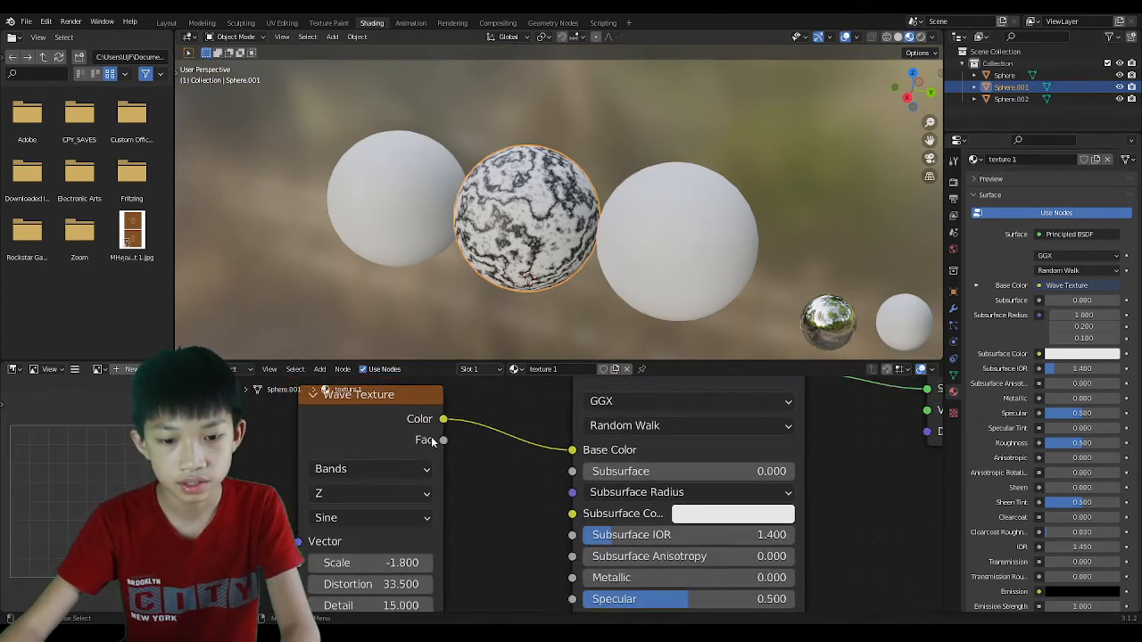
Rearrange the Wave Texture and shader nodes to bring the Roughness input within reach.
left_click_drag(428, 453, 448, 448)
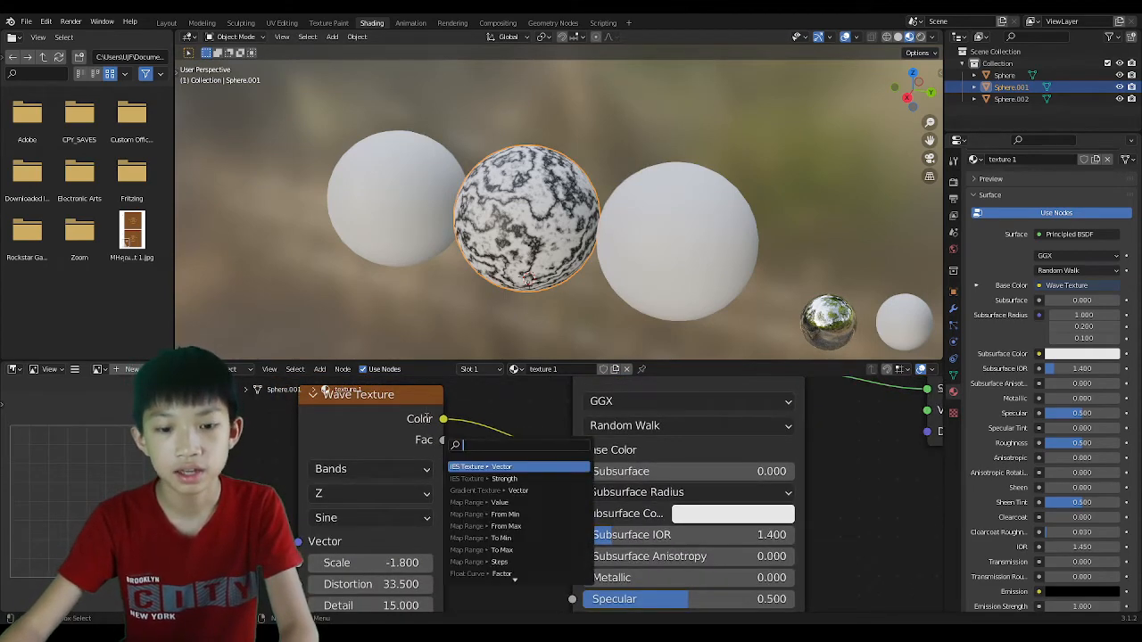
left_click(452, 423)
scroll(442, 437, "down", 1)
middle_click_drag(457, 470, 473, 472)
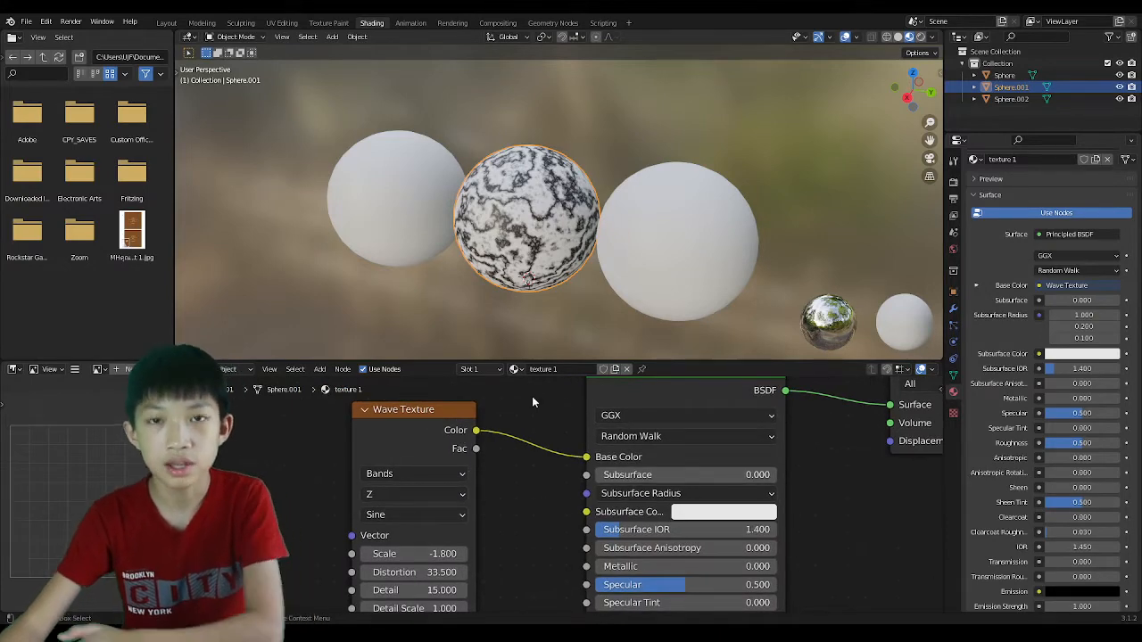
left_click_drag(450, 409, 458, 426)
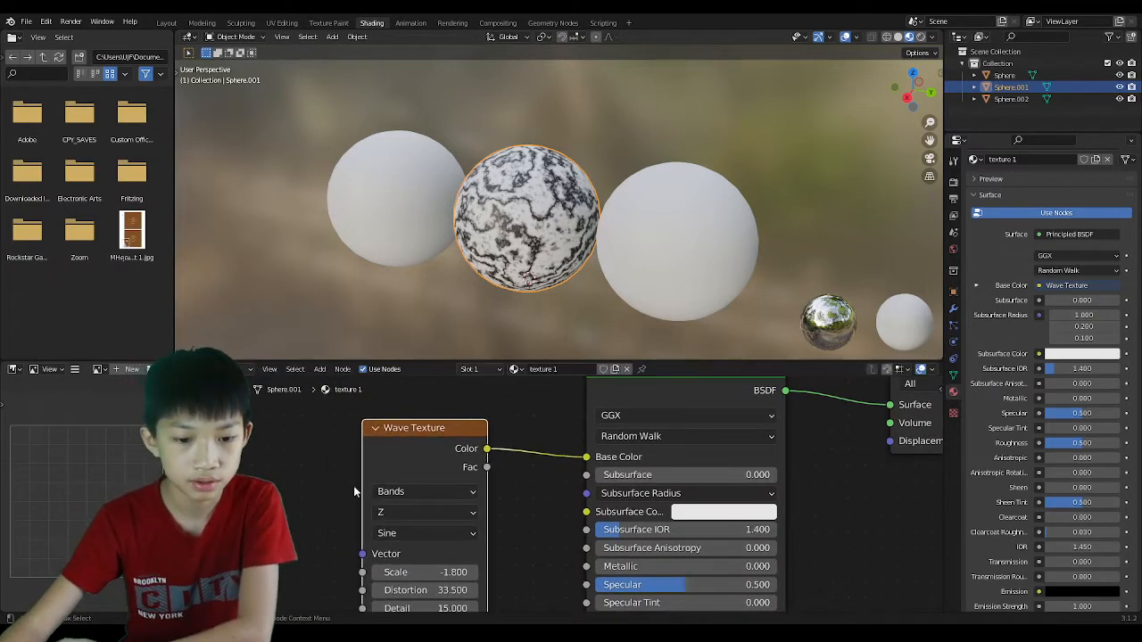
middle_click_drag(354, 491, 459, 457)
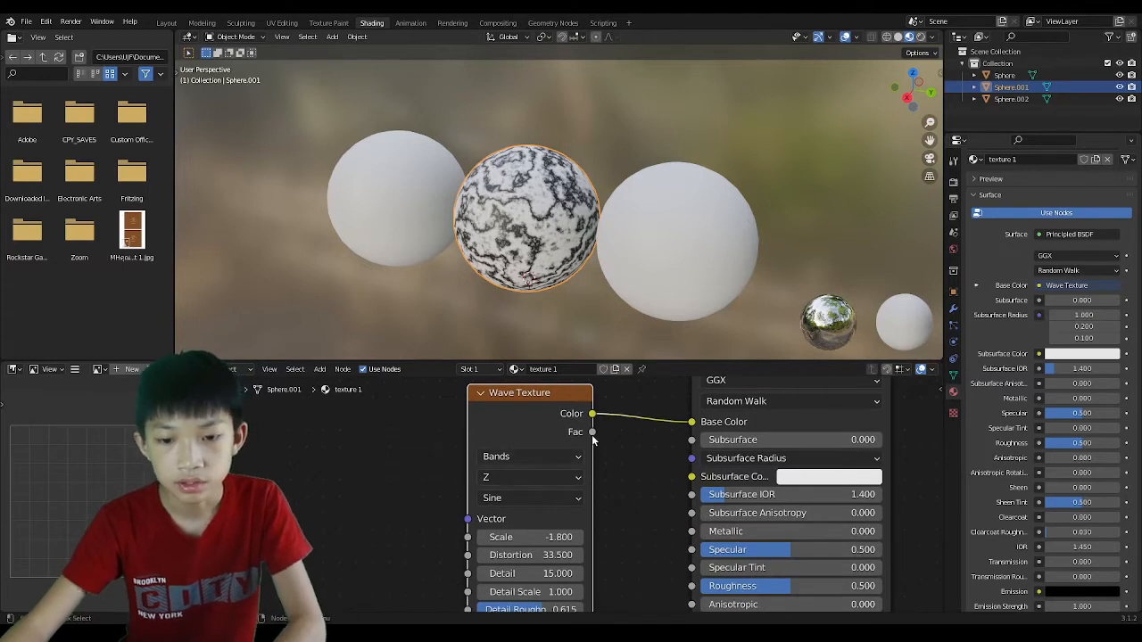
left_click_drag(595, 434, 603, 429)
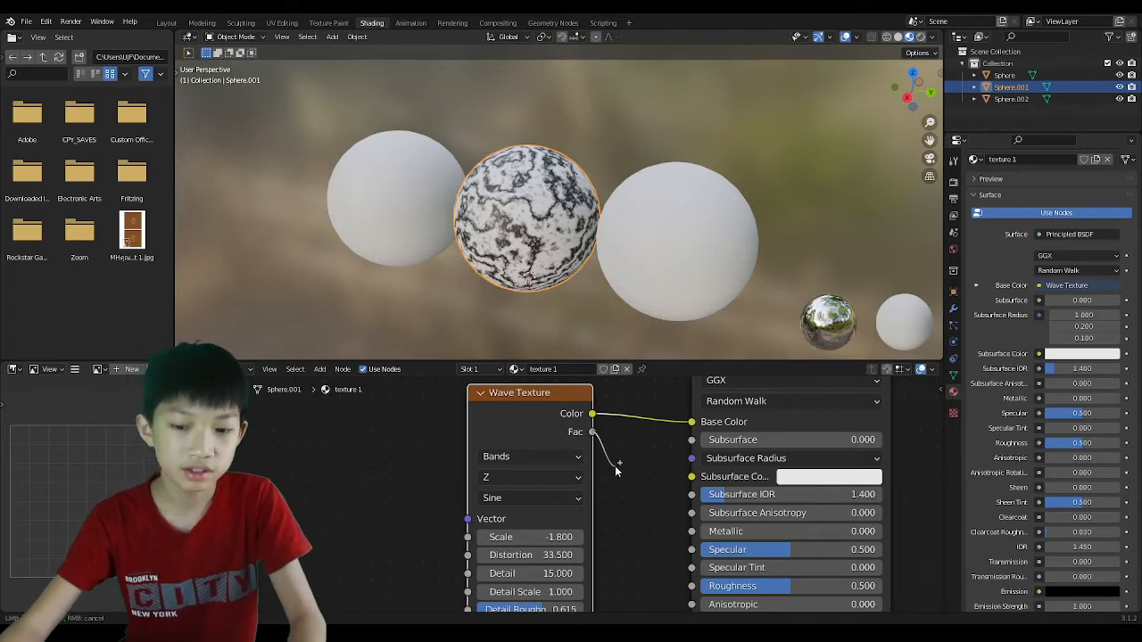
left_click_drag(615, 466, 615, 470)
middle_click_drag(614, 496, 533, 467)
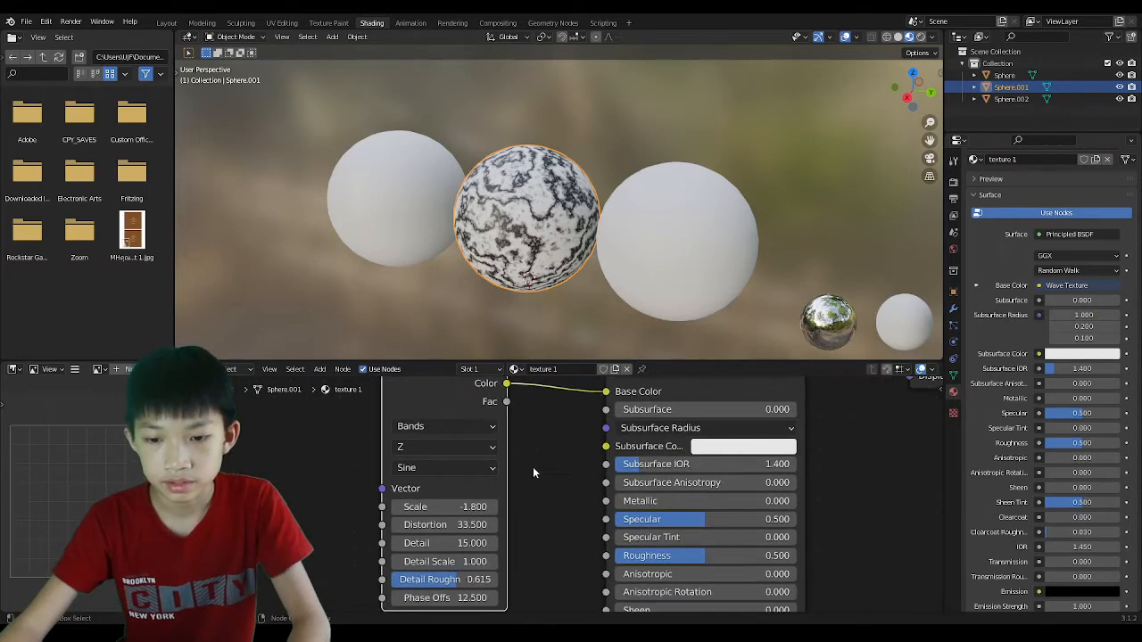
scroll(565, 476, "up", 3)
middle_click_drag(625, 572, 582, 551)
scroll(573, 525, "down", 2)
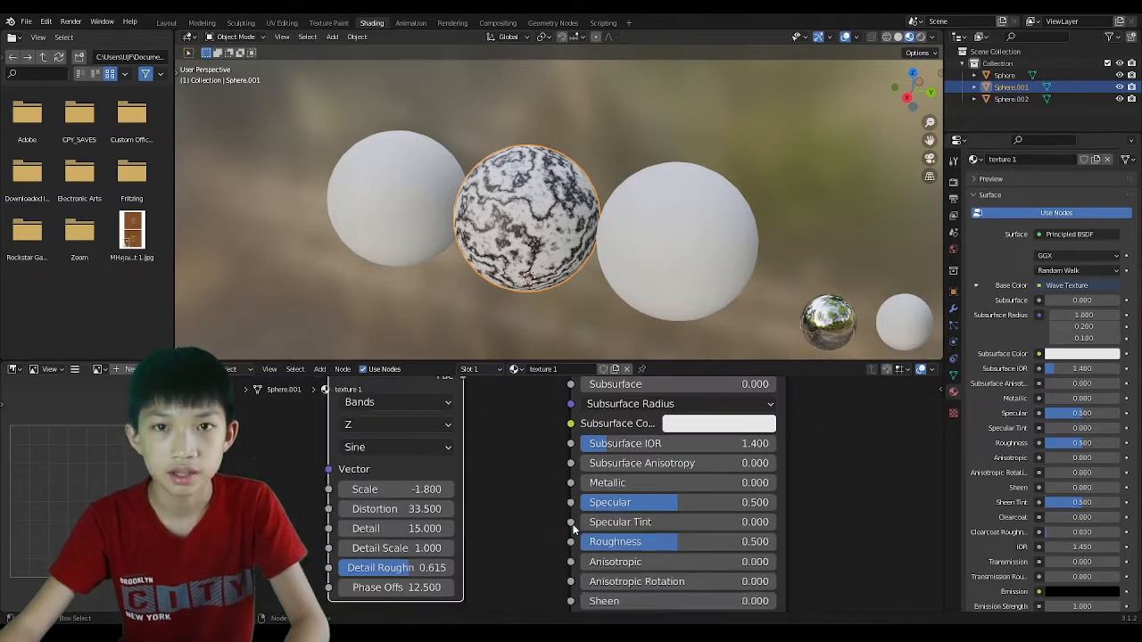
scroll(574, 529, "down", 1)
Lower Roughness to 0.000 and connect the Wave Texture Fac output to Roughness.
left_click_drag(624, 538, 553, 538)
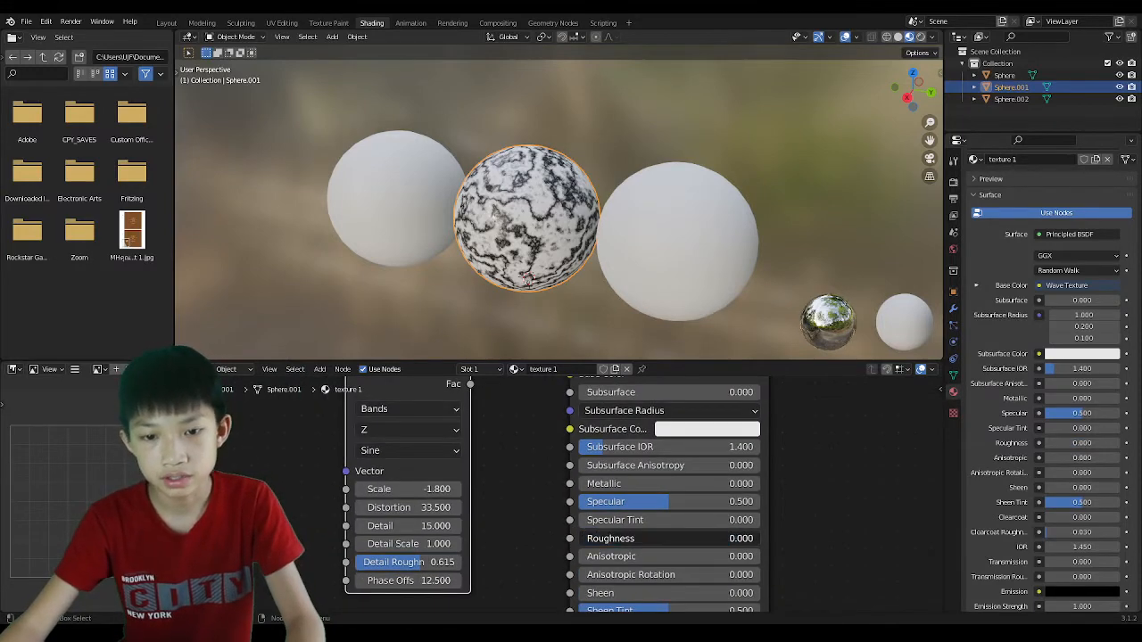
scroll(548, 264, "up", 5)
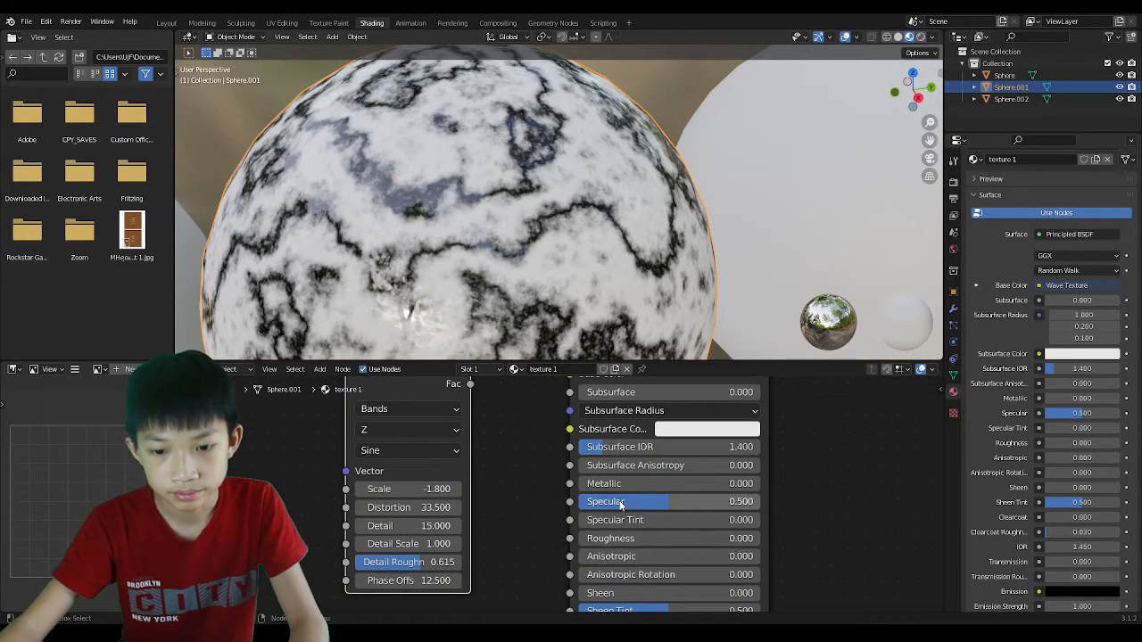
scroll(520, 494, "down", 2)
middle_click_drag(513, 492, 505, 519)
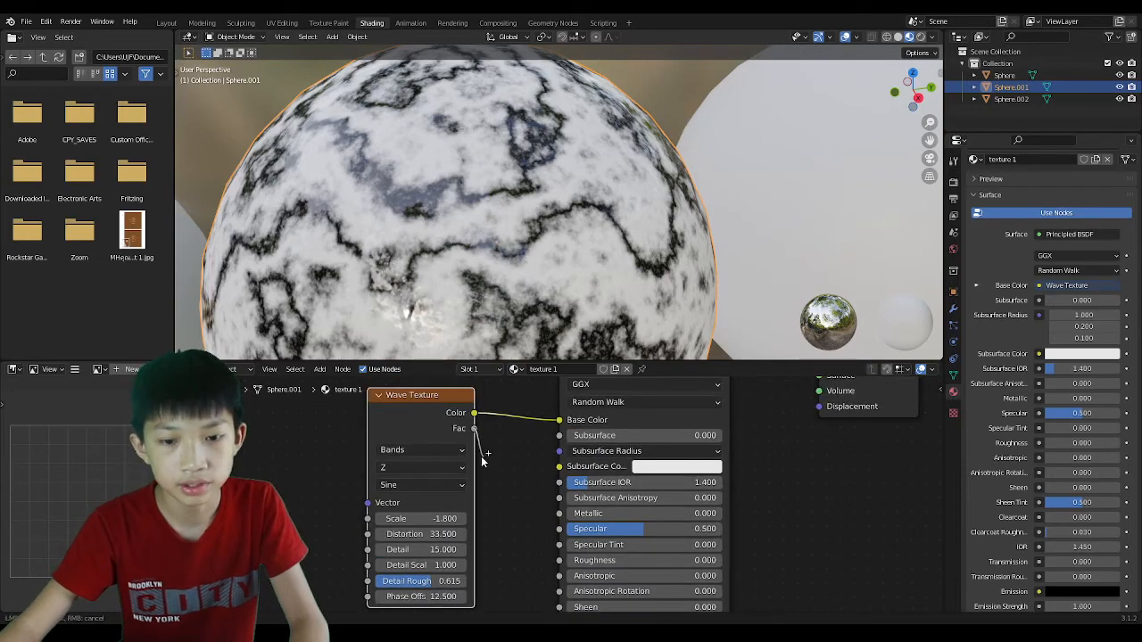
left_click_drag(503, 533, 559, 560)
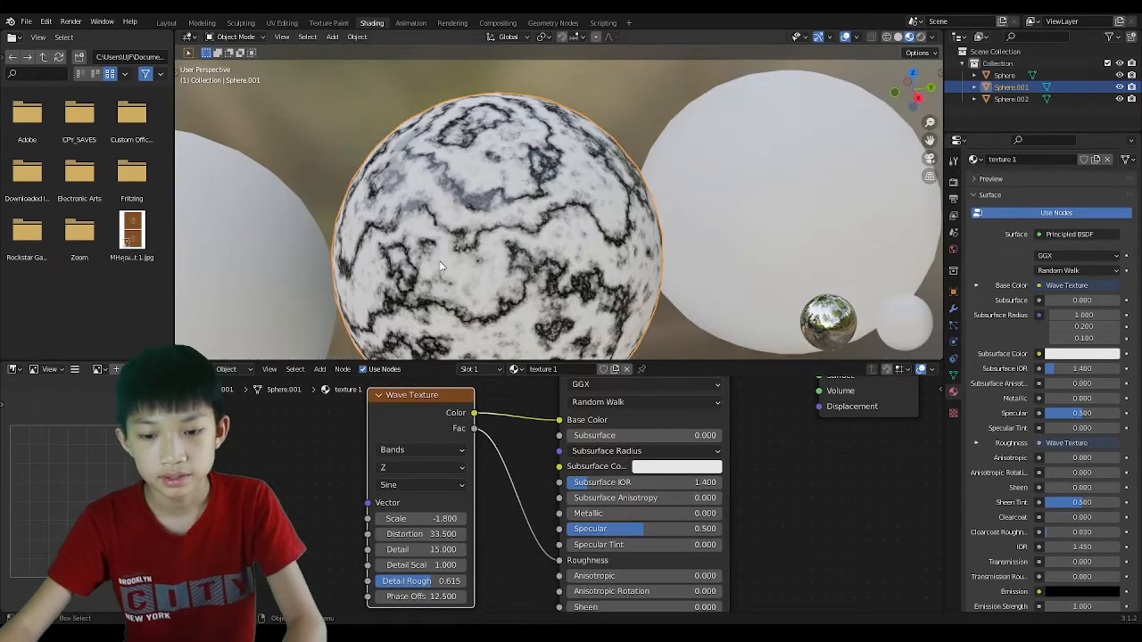
scroll(462, 272, "up", 3)
Orbit around the marbled sphere to inspect its varying shine.
middle_click_drag(464, 272, 497, 258)
scroll(493, 262, "down", 1)
scroll(497, 257, "up", 3)
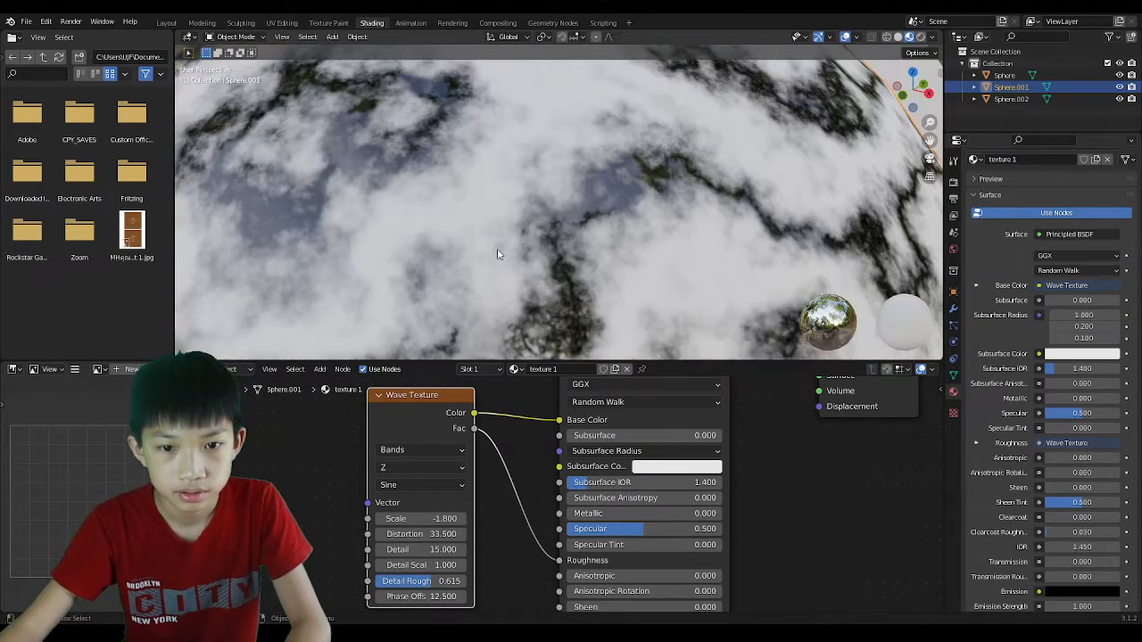
scroll(498, 255, "down", 5)
scroll(497, 248, "down", 2)
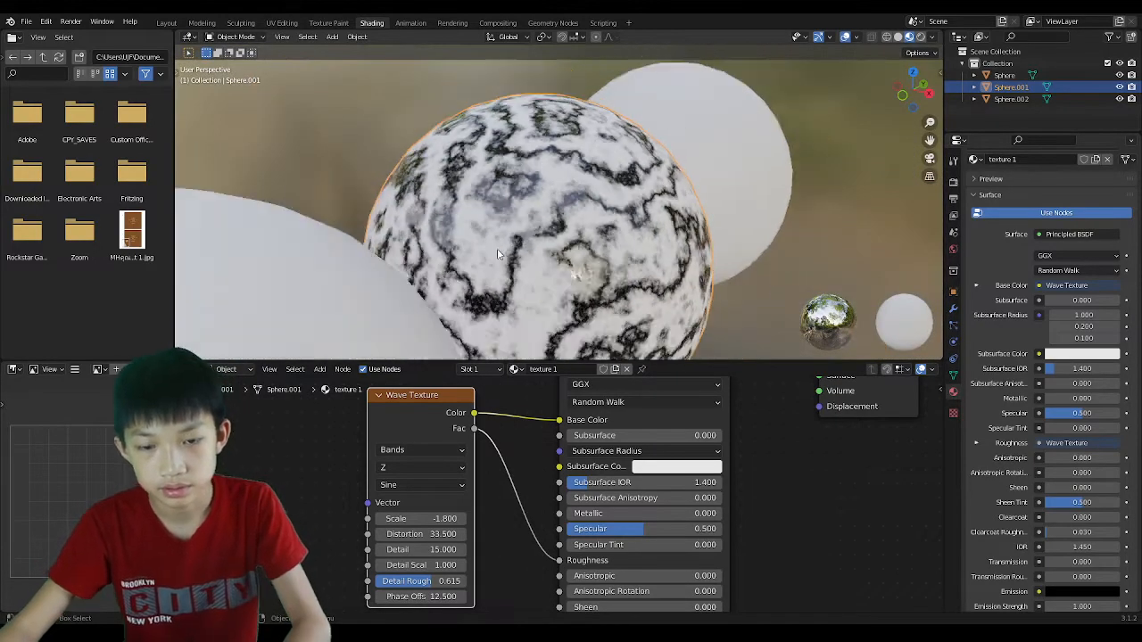
scroll(495, 235, "up", 1)
scroll(483, 229, "up", 2)
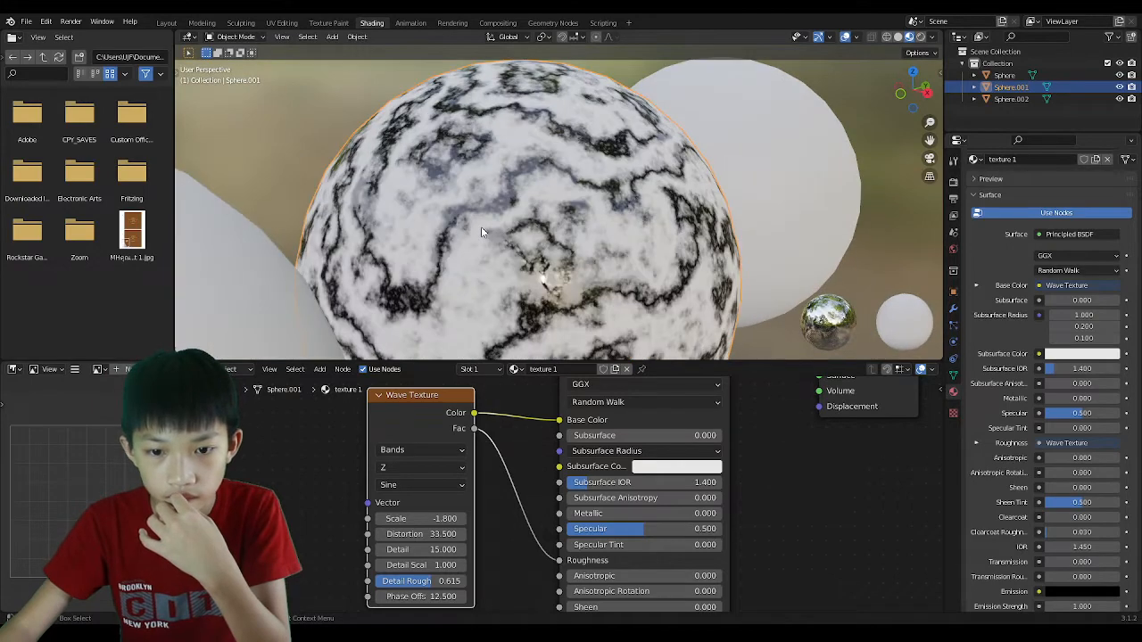
mouse_move(481, 227)
middle_mouse_down()
mouse_move(462, 211)
mouse_move(474, 215)
middle_mouse_up()
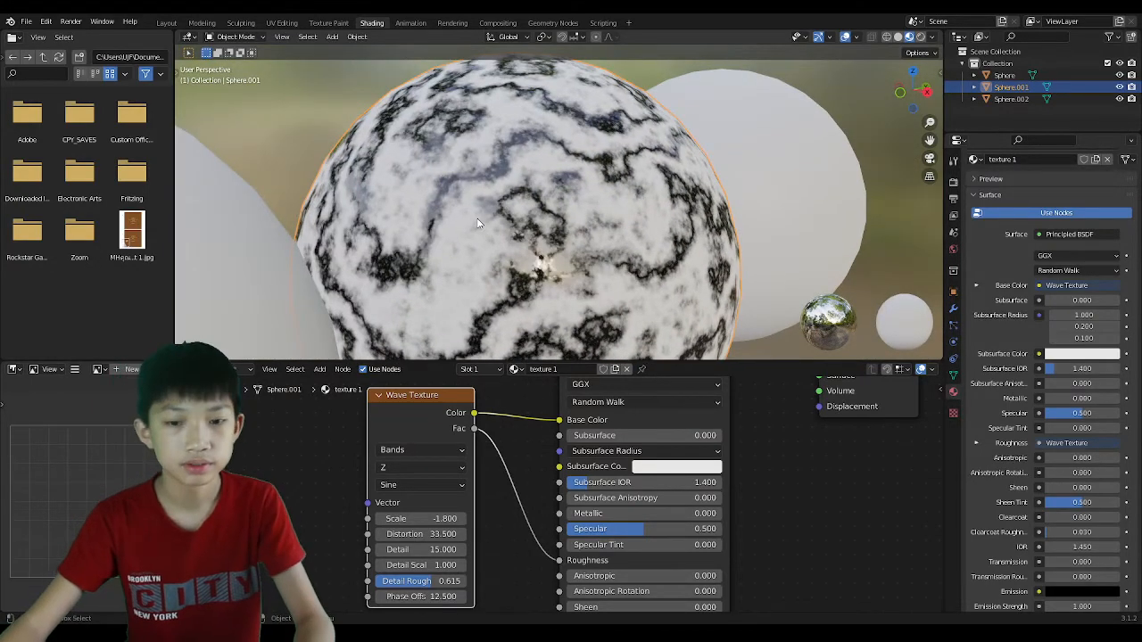
scroll(555, 241, "up", 1)
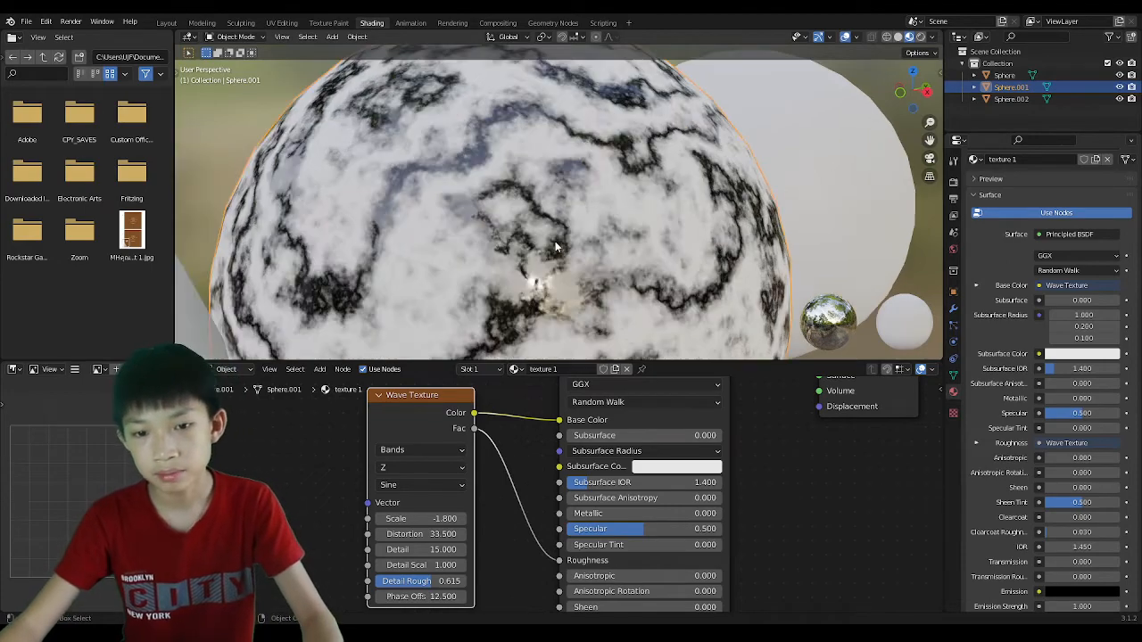
scroll(555, 241, "up", 2)
scroll(556, 241, "down", 2)
middle_click_drag(557, 241, 521, 226)
scroll(557, 203, "down", 3)
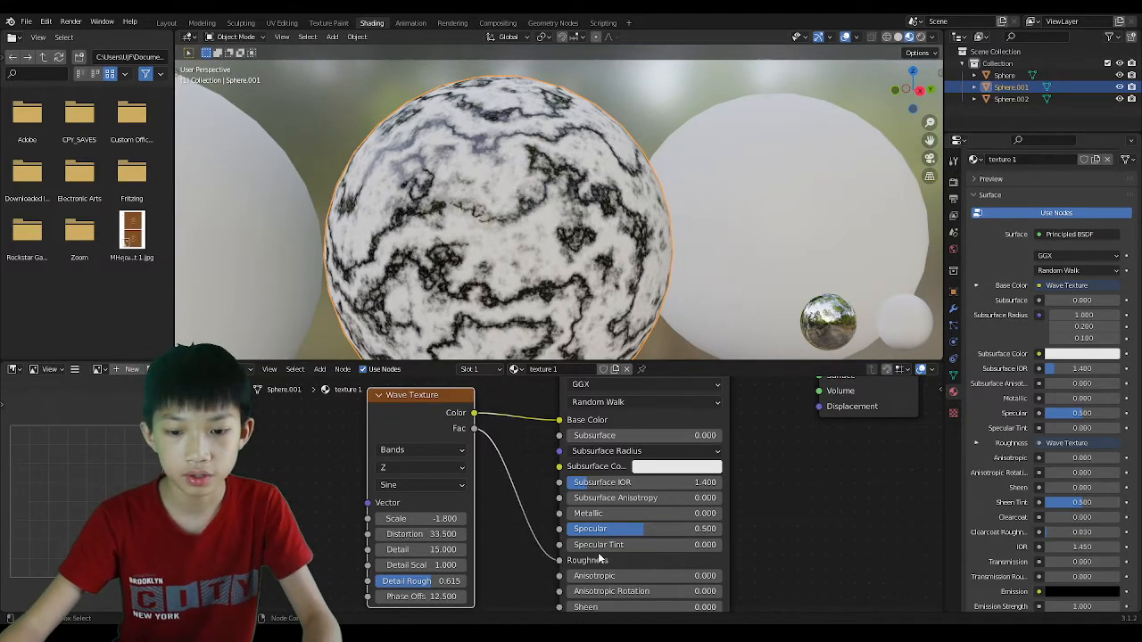
scroll(415, 242, "up", 3)
scroll(415, 243, "up", 2)
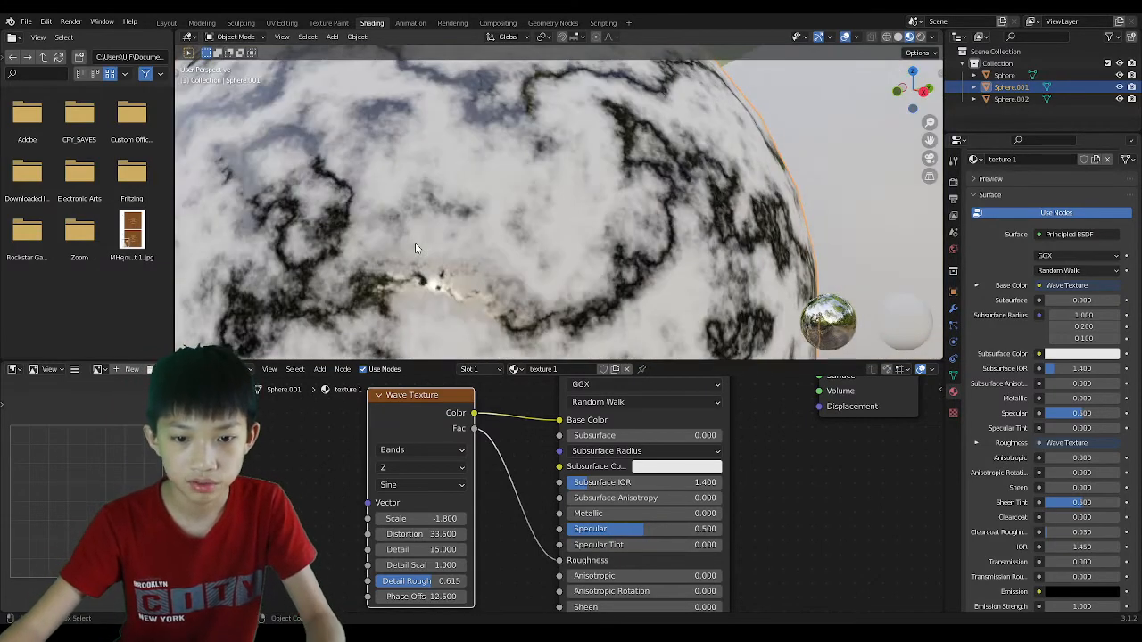
scroll(415, 243, "down", 4)
middle_click_drag(416, 245, 416, 215)
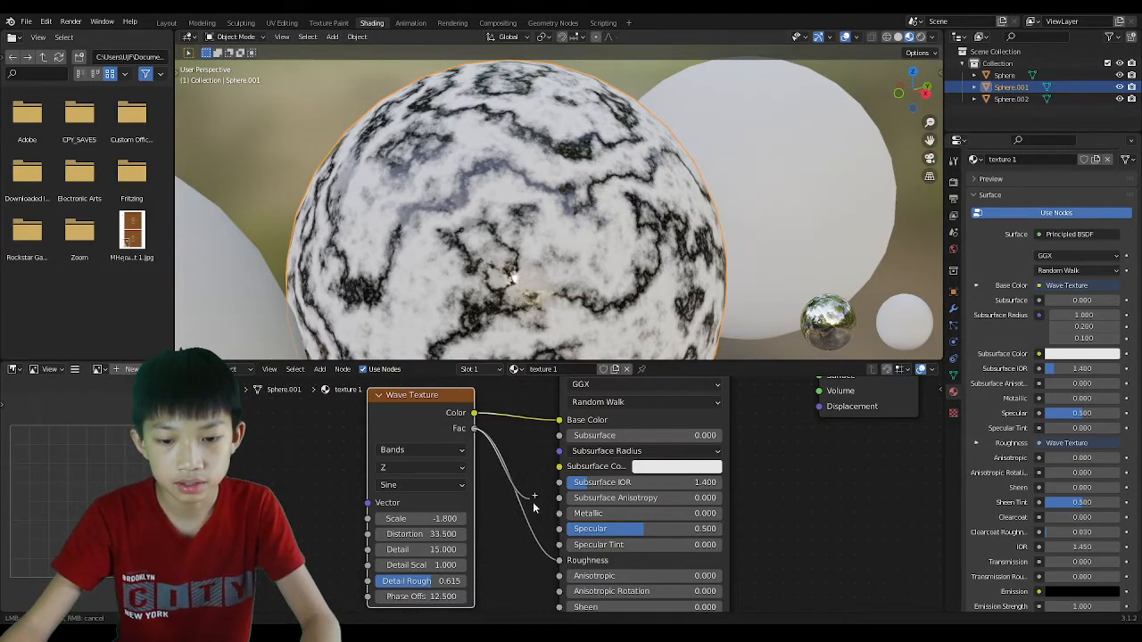
Link the Wave Texture Fac output to the Principled BSDF Specular input.
left_click_drag(534, 507, 558, 535)
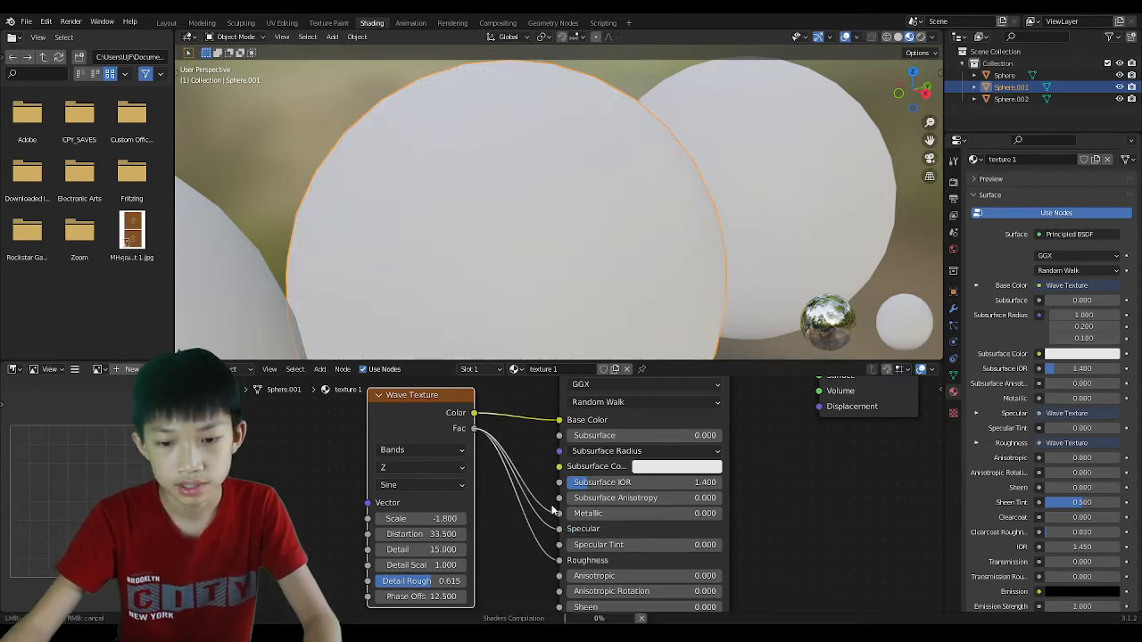
scroll(540, 513, "down", 2)
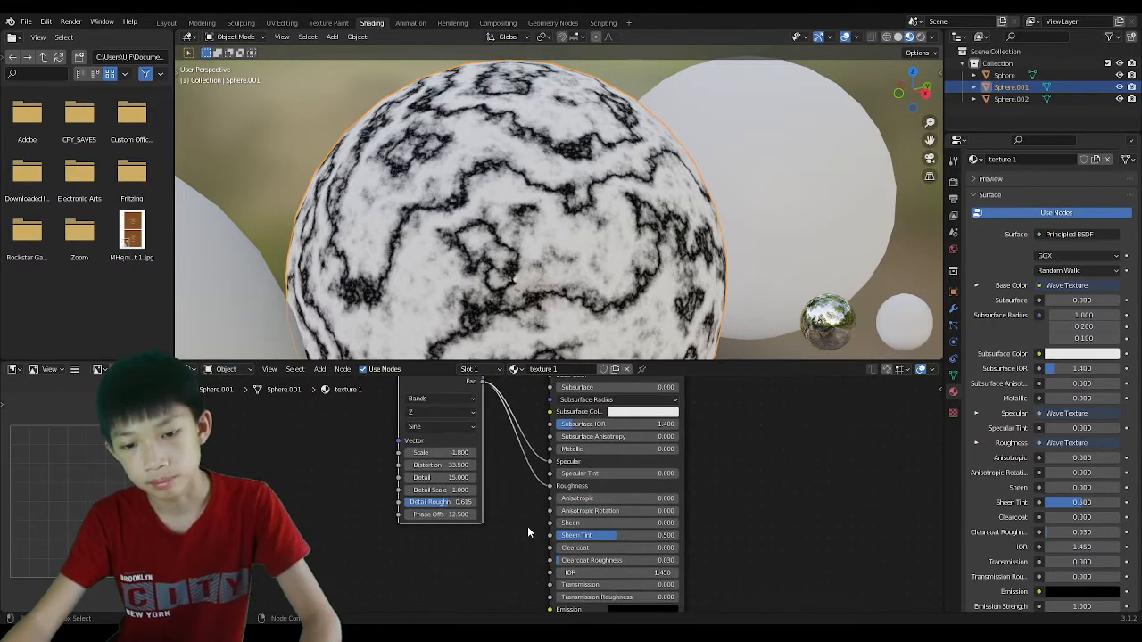
scroll(539, 478, "up", 3)
middle_click_drag(535, 470, 554, 507)
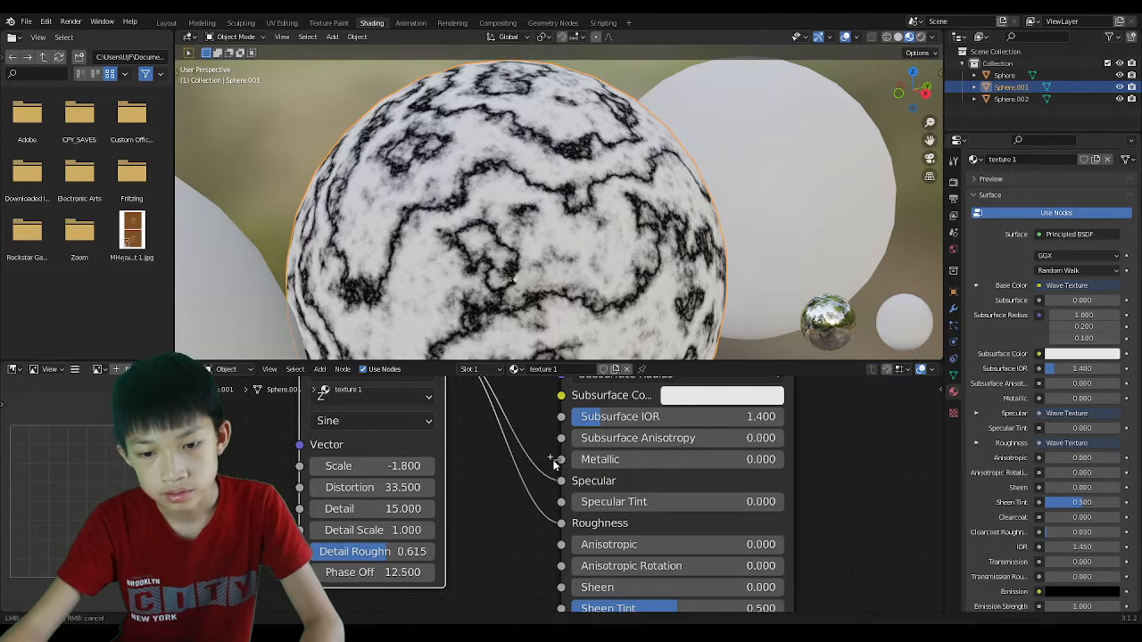
left_click_drag(554, 464, 554, 464)
key("Escape")
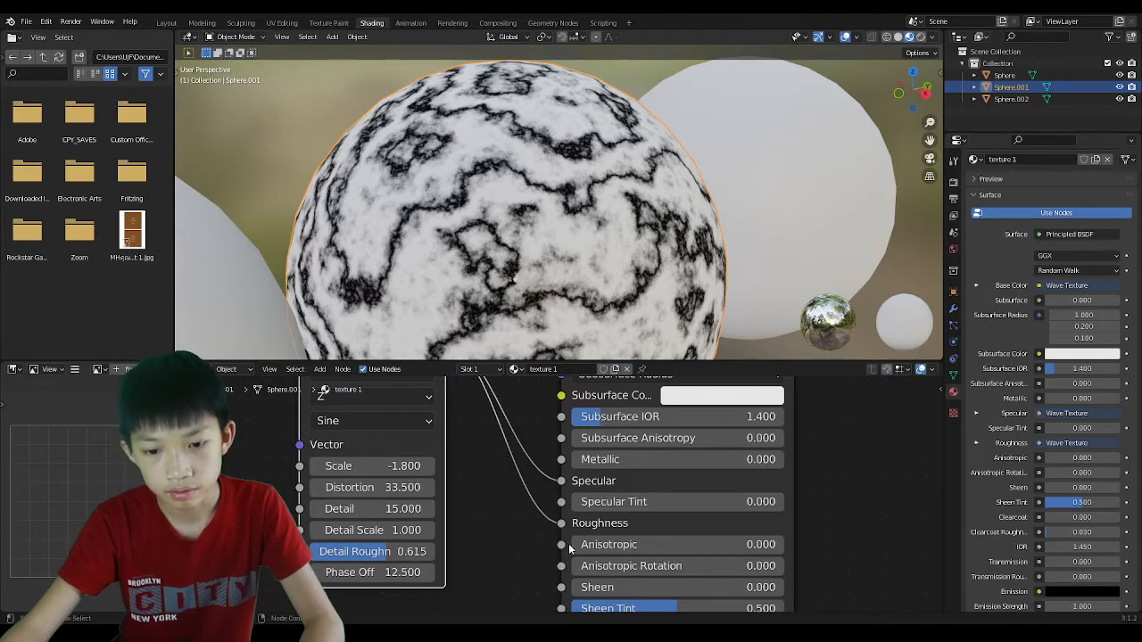
Pan the node editor down to the shader's lower inputs, Normal and Tangent.
scroll(554, 503, "down", 2)
mouse_move(554, 503)
middle_mouse_down()
mouse_move(600, 570)
mouse_move(573, 495)
middle_mouse_up()
scroll(627, 563, "down", 1)
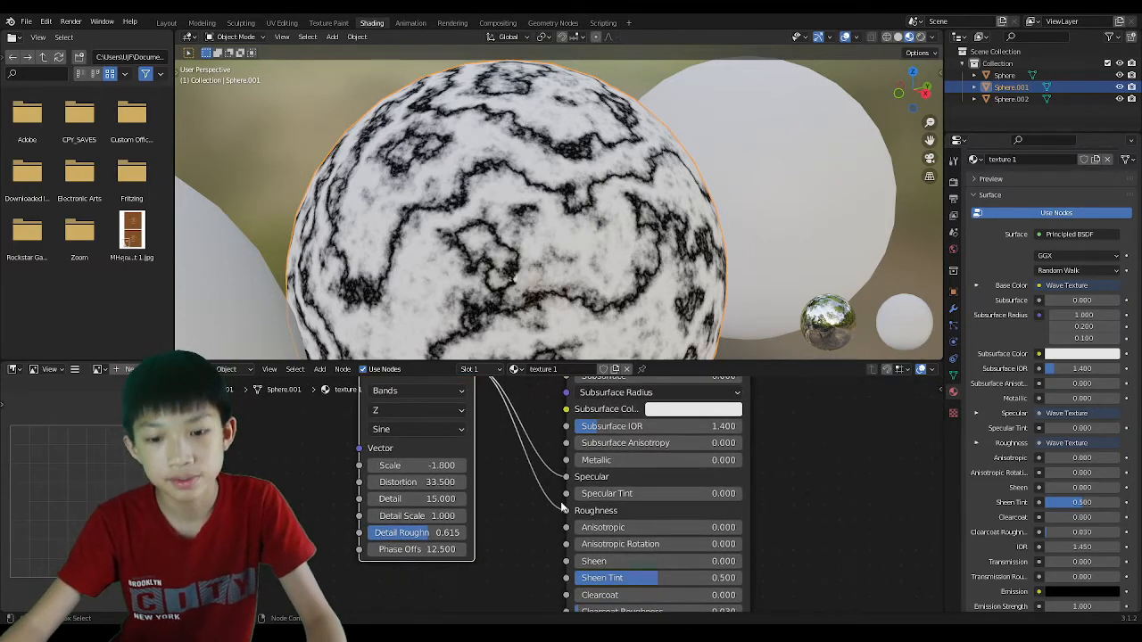
scroll(569, 511, "down", 1)
middle_click_drag(571, 577, 588, 461)
scroll(588, 471, "up", 1)
scroll(594, 525, "up", 6, "shift")
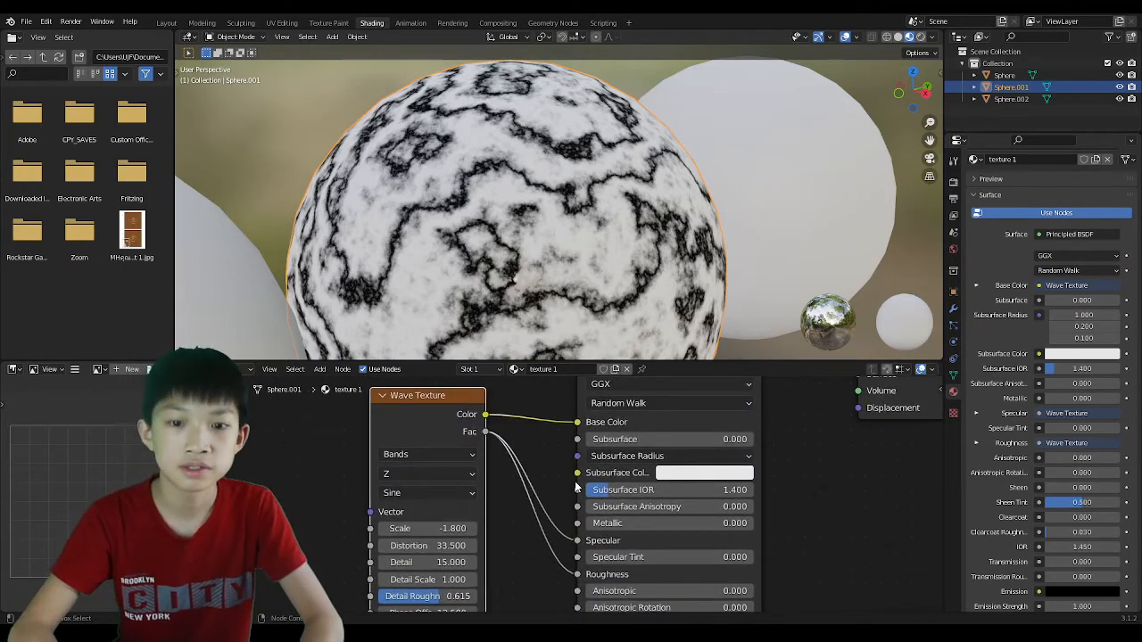
scroll(575, 486, "down", 2)
middle_click_drag(576, 487, 576, 412)
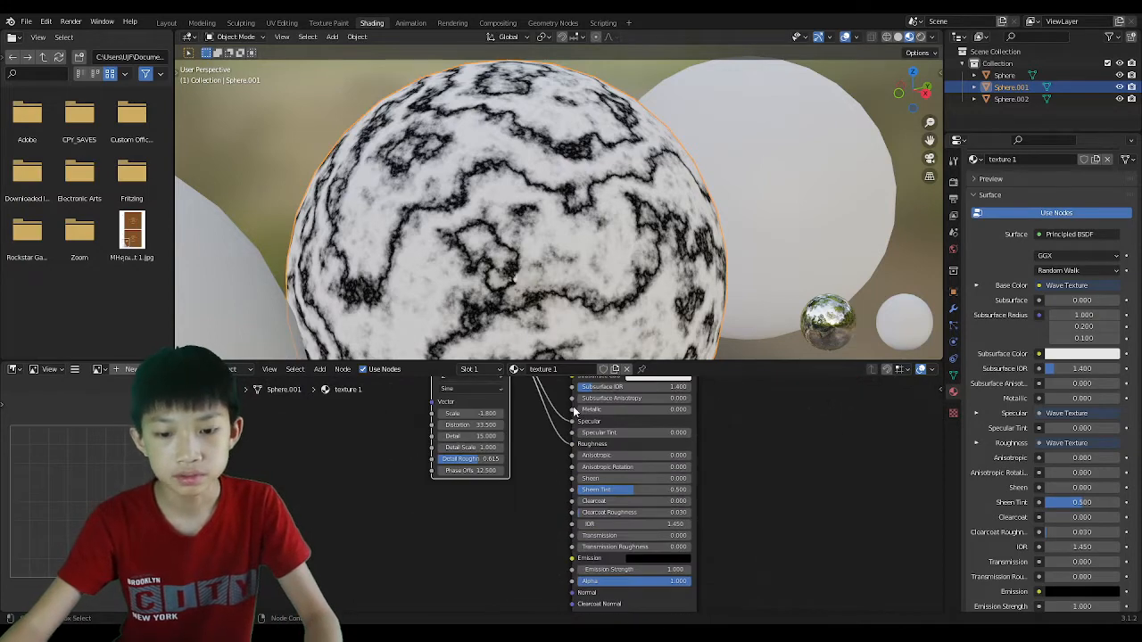
middle_click_drag(544, 520, 529, 424)
scroll(526, 489, "up", 9)
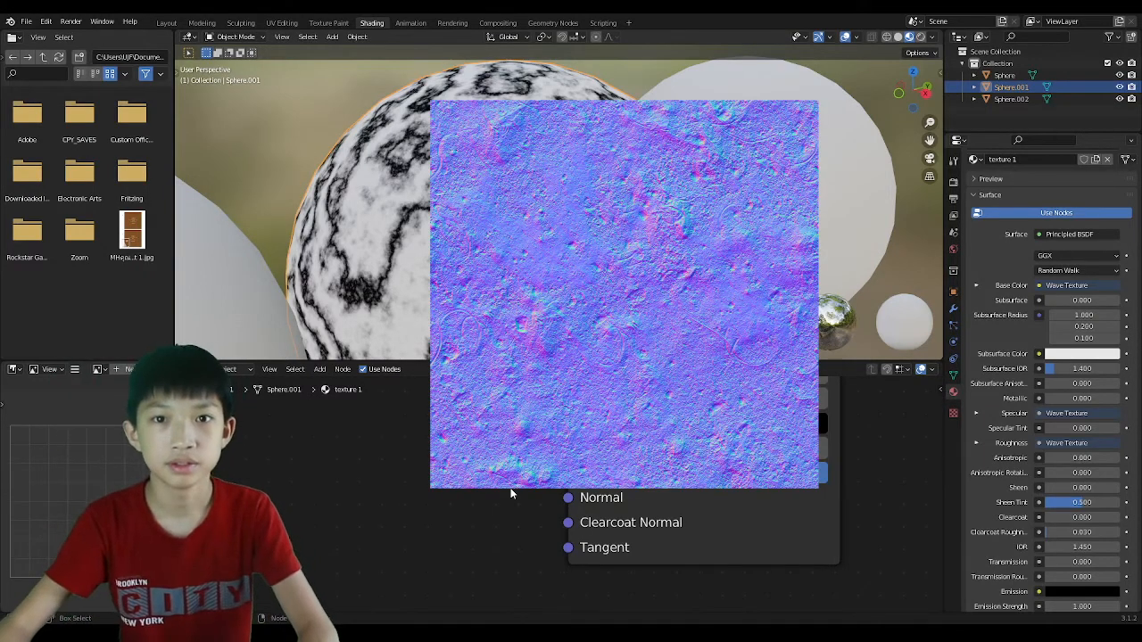
Select the right-hand sphere and give it a new material named 'texture 2'.
scroll(544, 287, "down", 7)
middle_click_drag(549, 288, 500, 290)
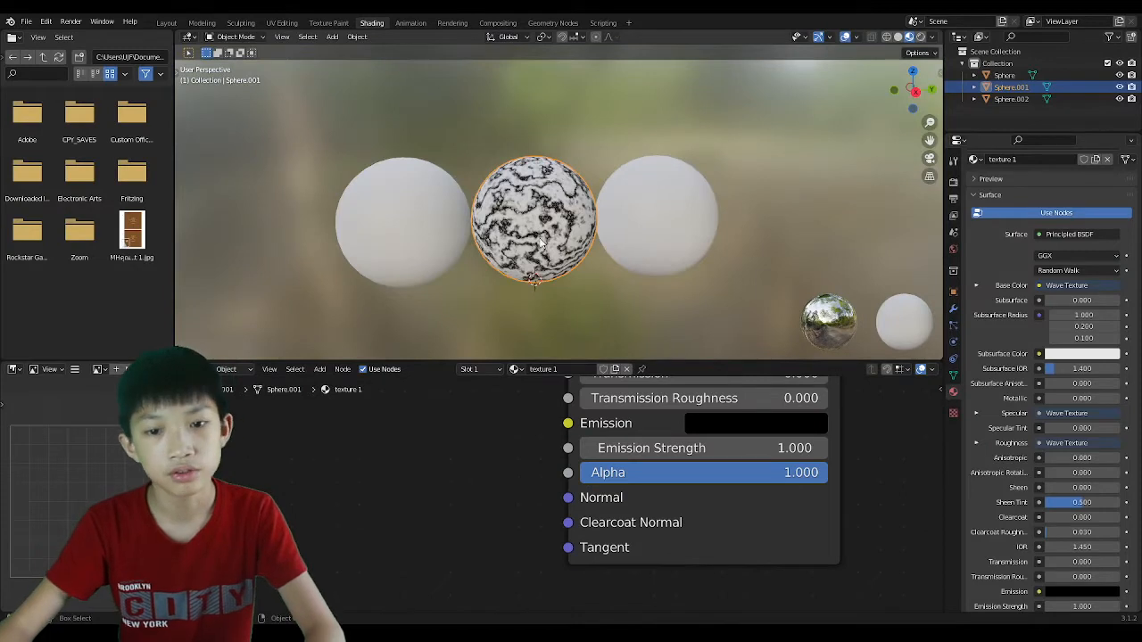
left_click(659, 207)
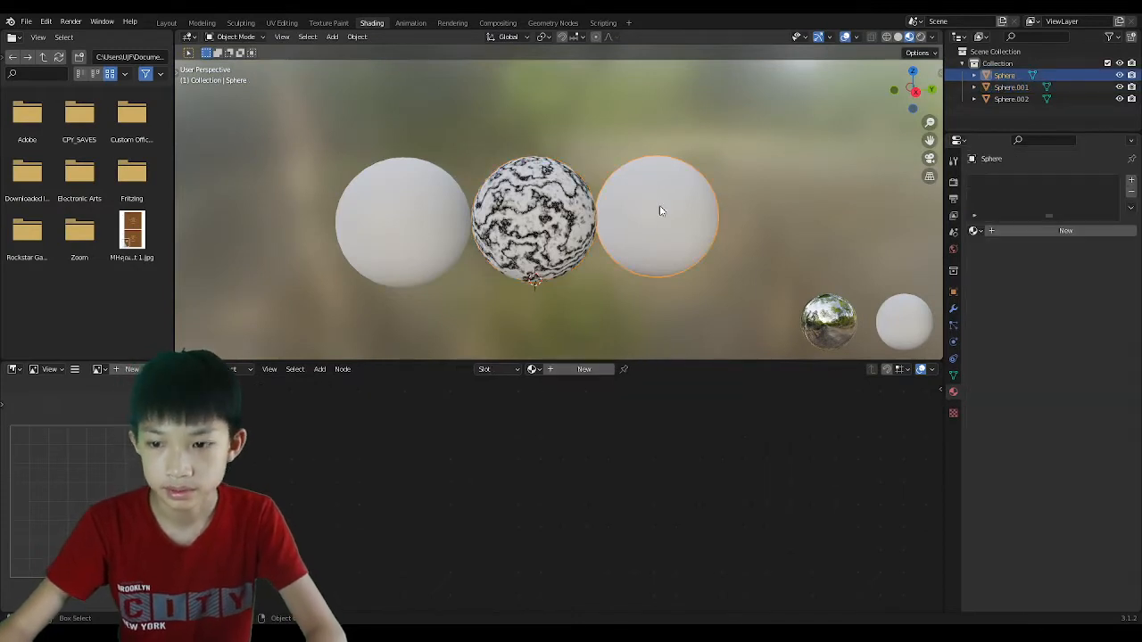
left_click(1051, 232)
double_click(1026, 232)
type("te")
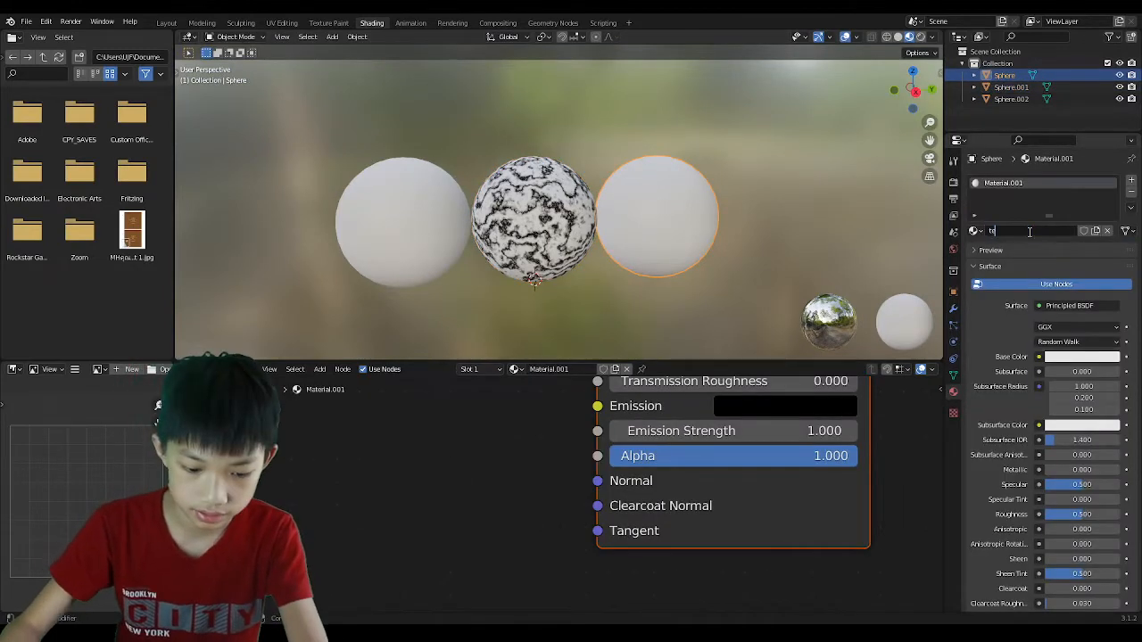
type("xture 2")
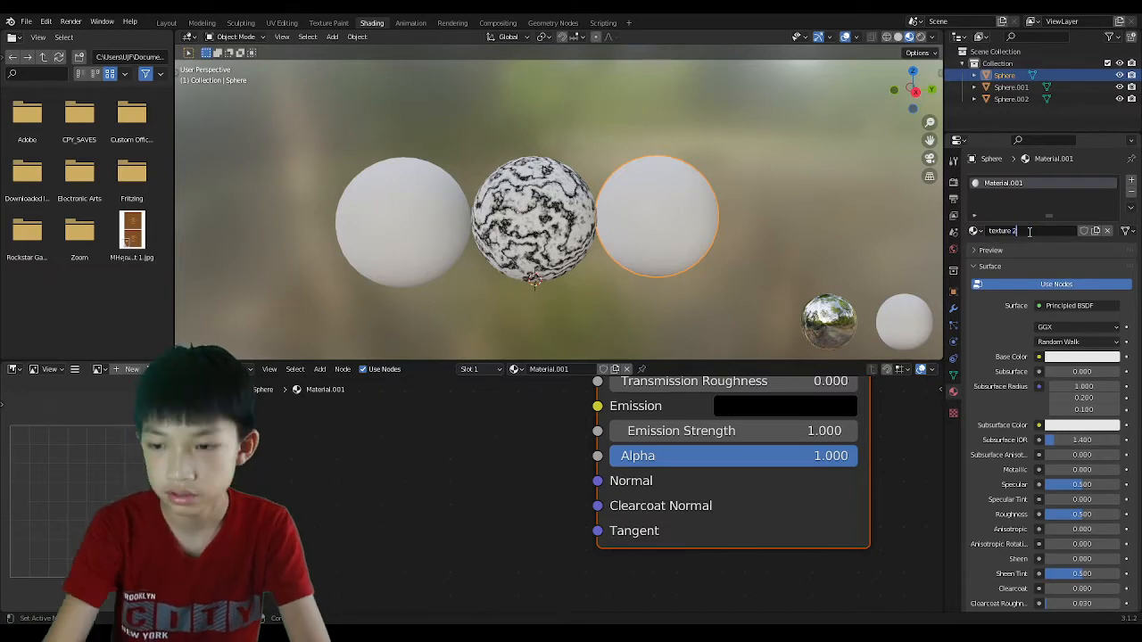
key("Return")
Bring the Principled BSDF header into view and bring up the Add node menu.
scroll(567, 495, "down", 1)
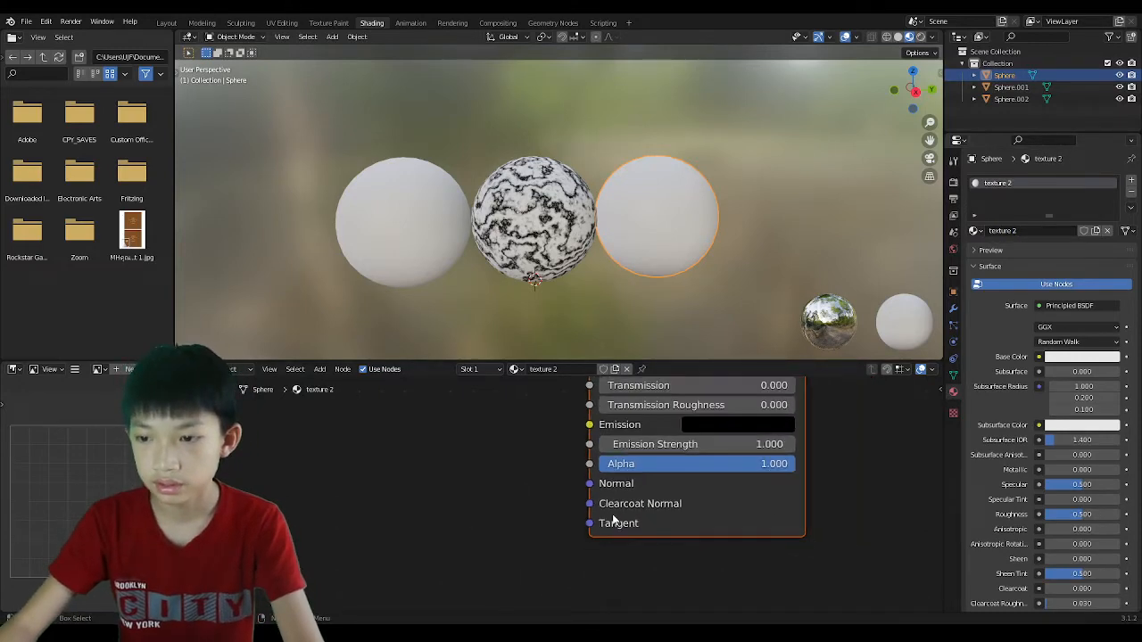
middle_click_drag(612, 523, 546, 553)
middle_click_drag(589, 388, 560, 607)
middle_click_drag(562, 504, 585, 585)
scroll(606, 339, "down", 2)
middle_click_drag(593, 408, 586, 555)
key("shift+a")
Add a Musgrave Texture node and link its Height to Base Color.
mouse_move(313, 515)
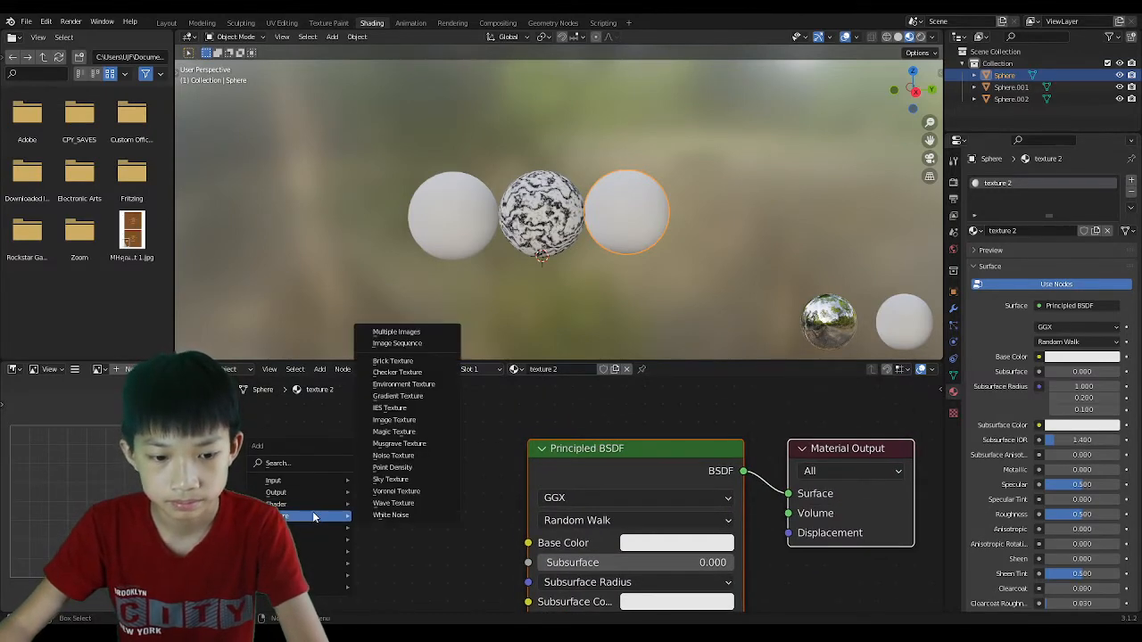
left_click(393, 444)
left_click(297, 497)
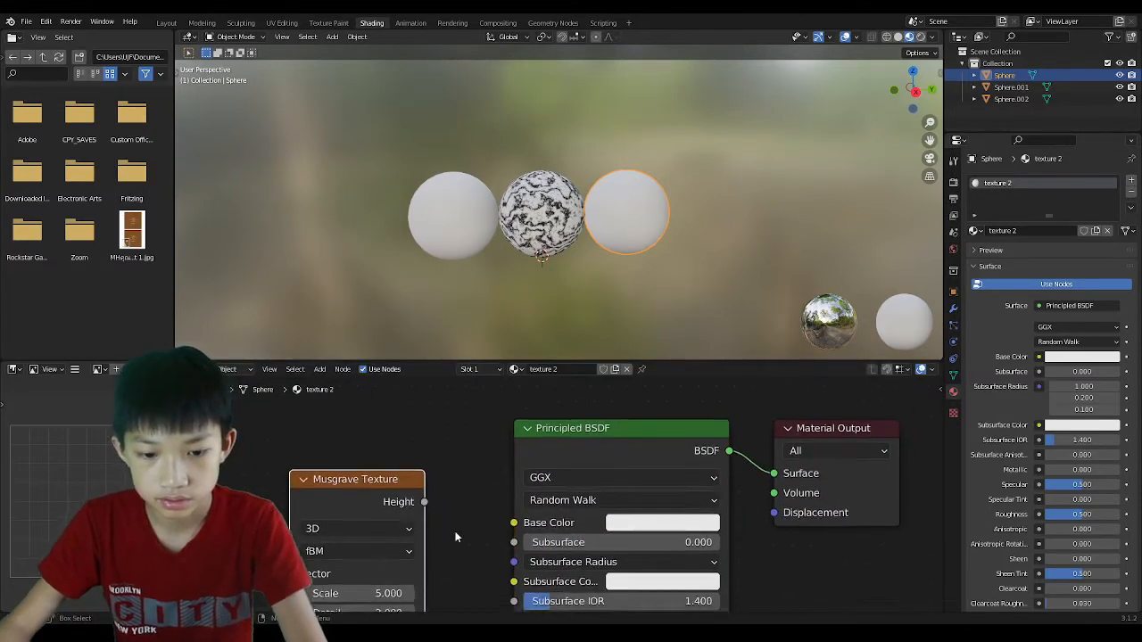
scroll(530, 507, "up", 3)
left_click_drag(560, 464, 649, 491)
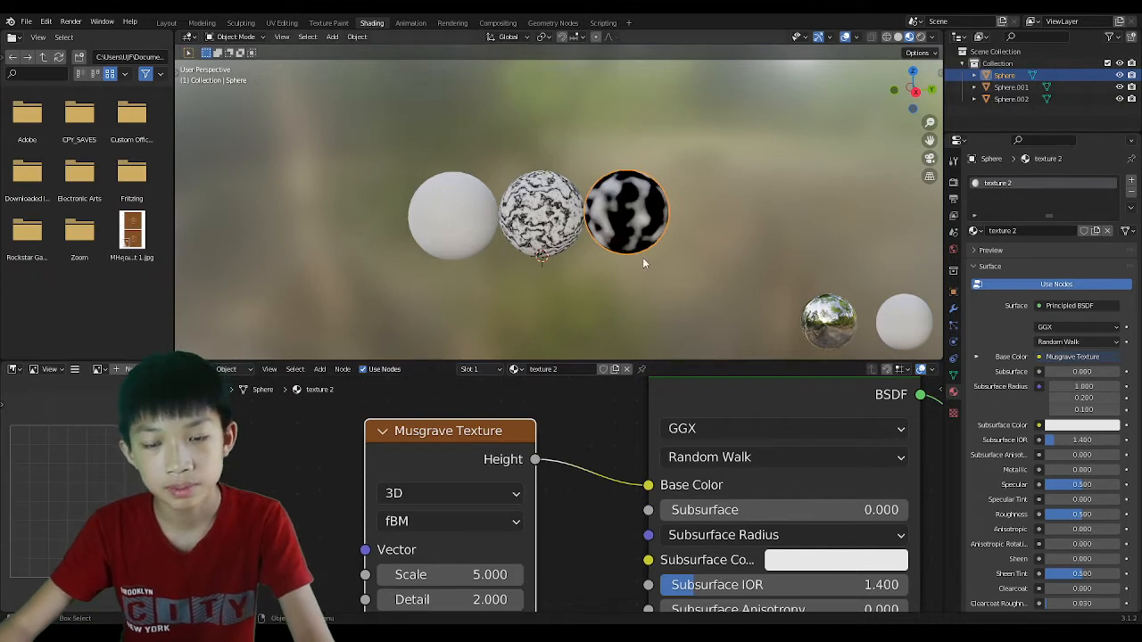
Raise the Musgrave Texture Scale to 18.1 for a finer pattern.
scroll(642, 257, "up", 4)
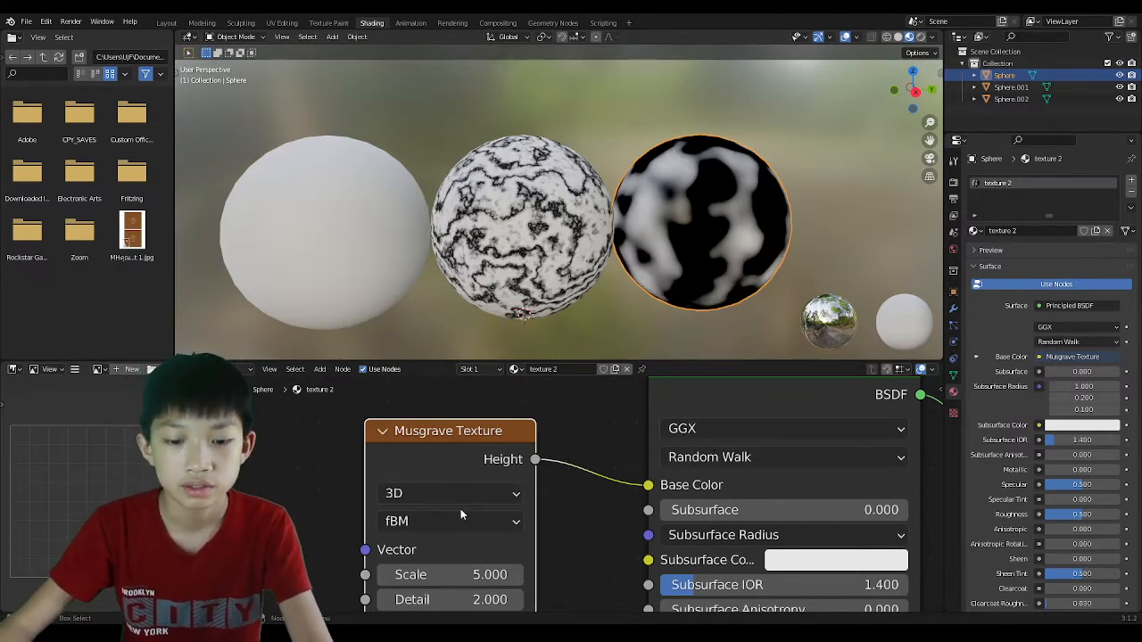
scroll(461, 510, "down", 1)
middle_click_drag(461, 511, 495, 419)
left_click_drag(484, 476, 617, 476)
scroll(526, 465, "down", 2)
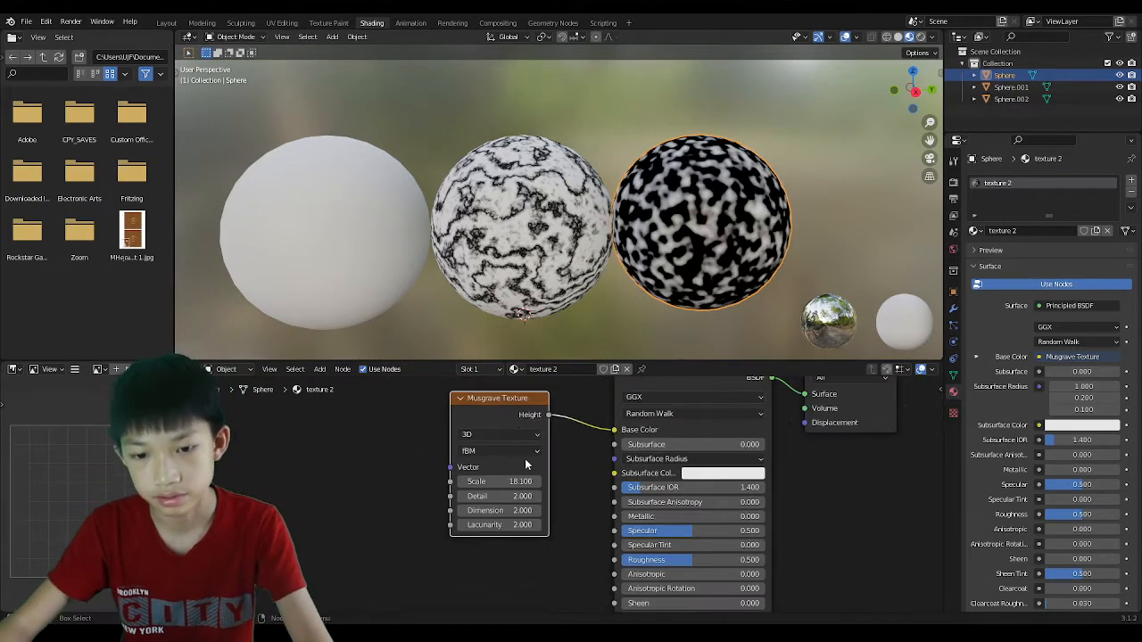
Move the Musgrave node nearer the shader and bring up the Add node menu.
left_click_drag(507, 406, 402, 429)
left_click_drag(298, 431, 327, 426)
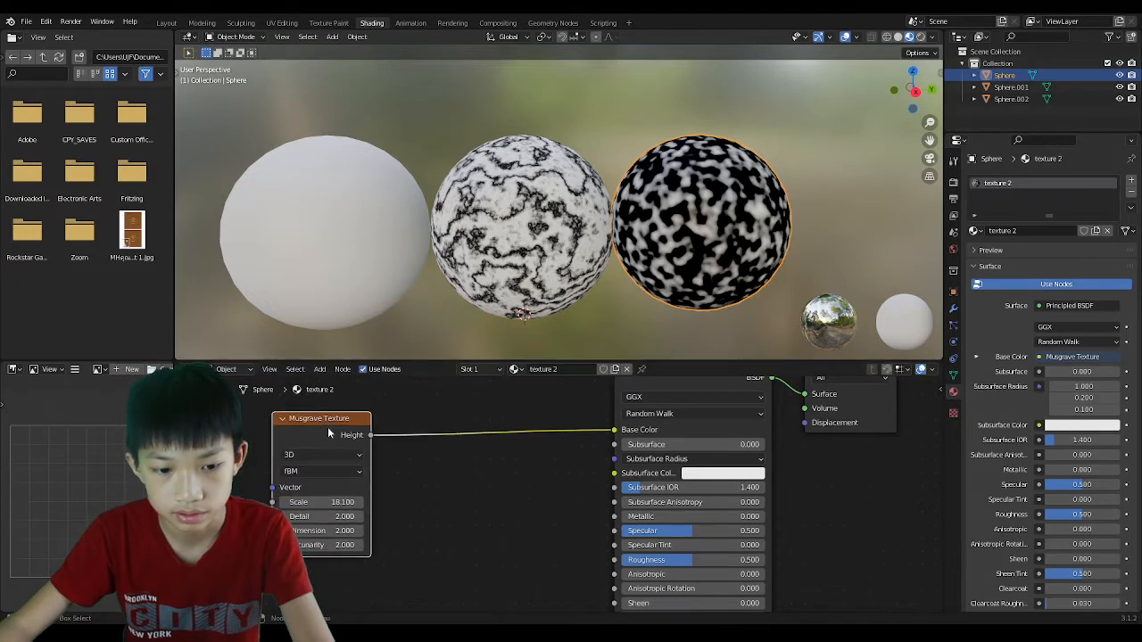
middle_click_drag(482, 570, 553, 557)
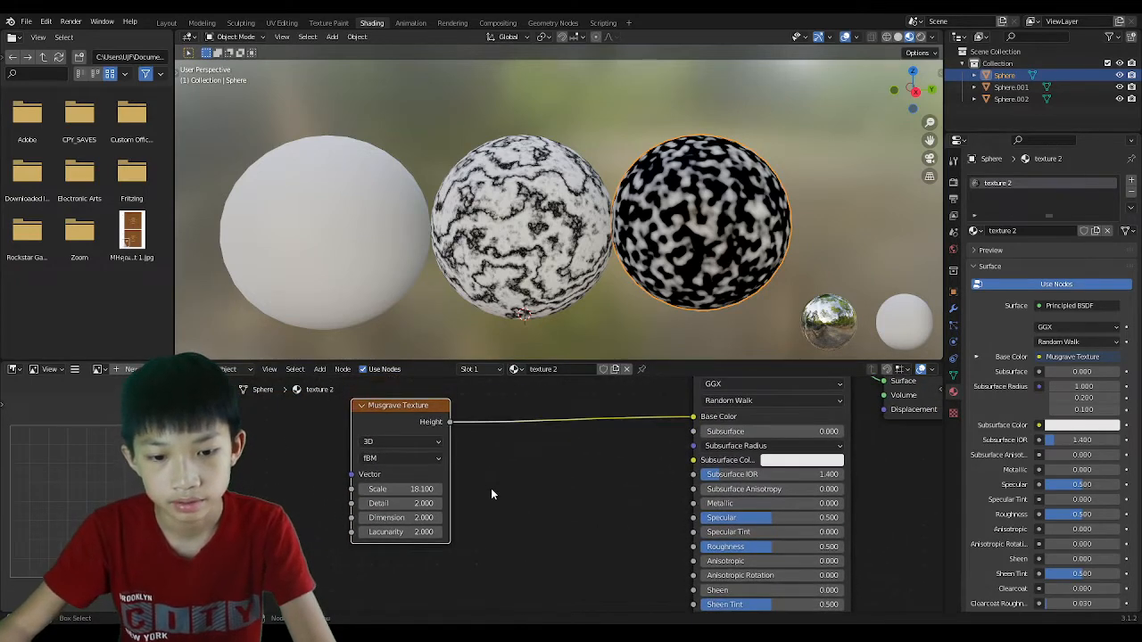
scroll(733, 208, "up", 5)
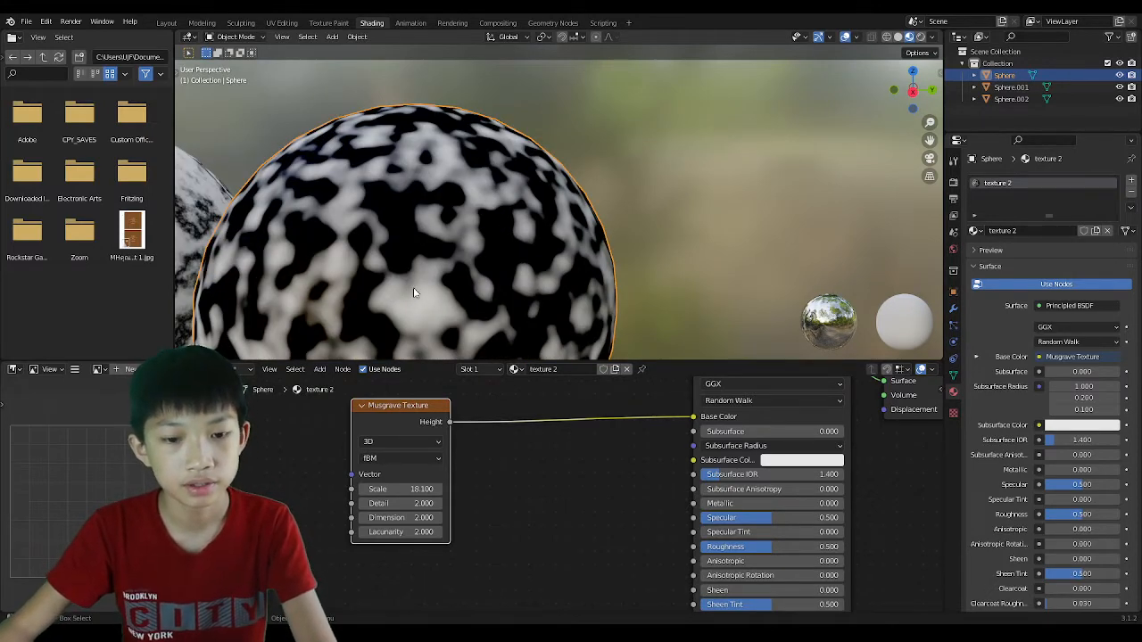
scroll(506, 465, "down", 2)
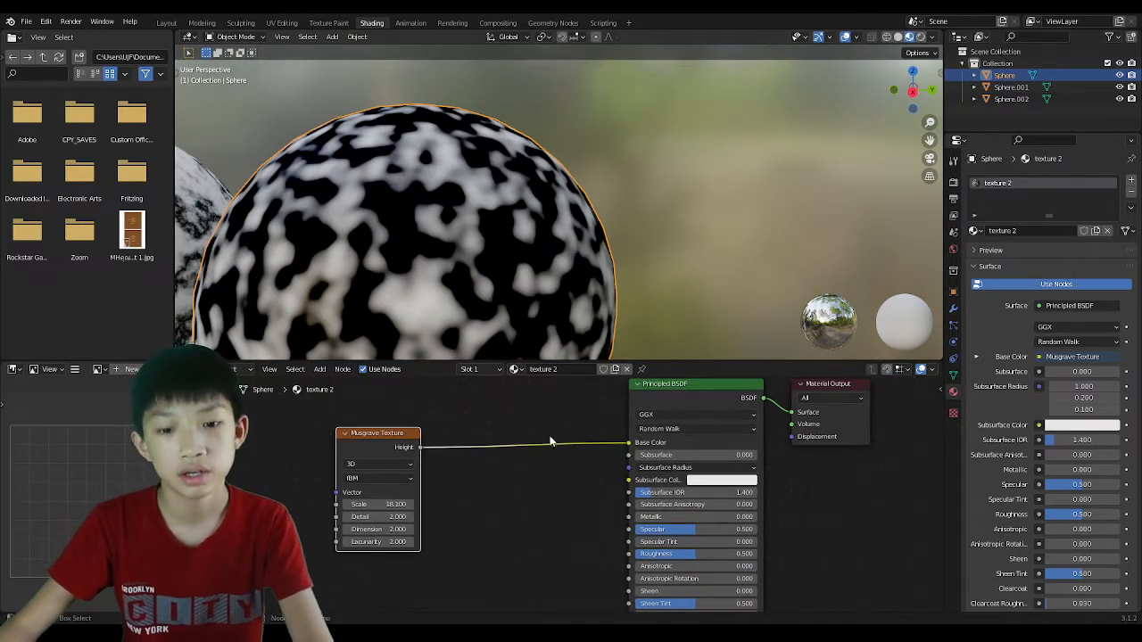
key("shift+a")
key("Escape")
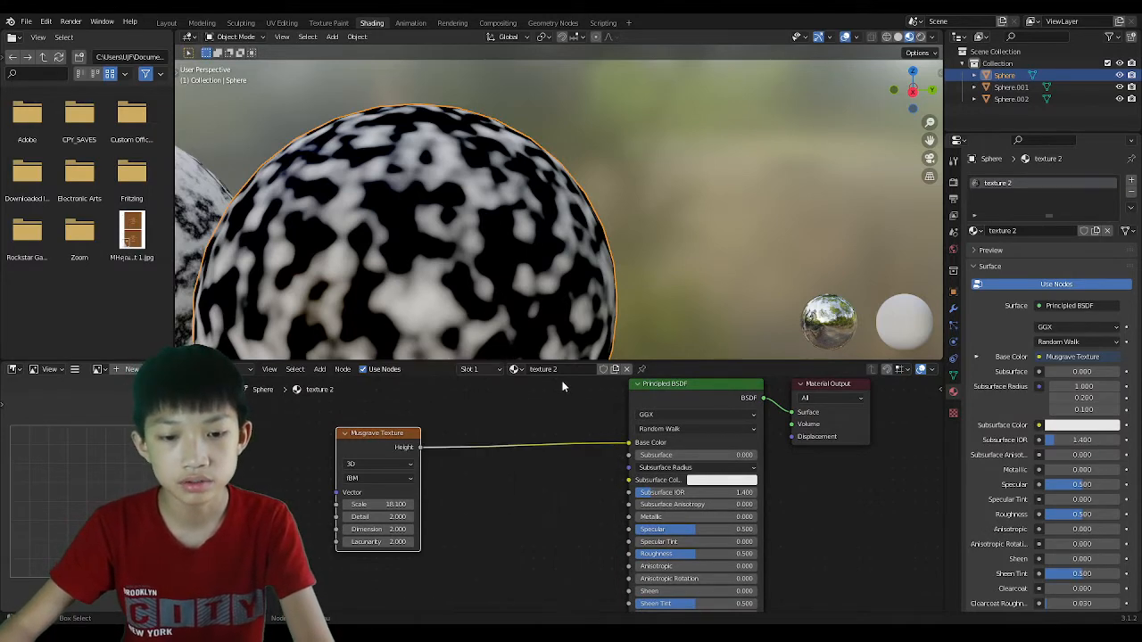
key("shift+a")
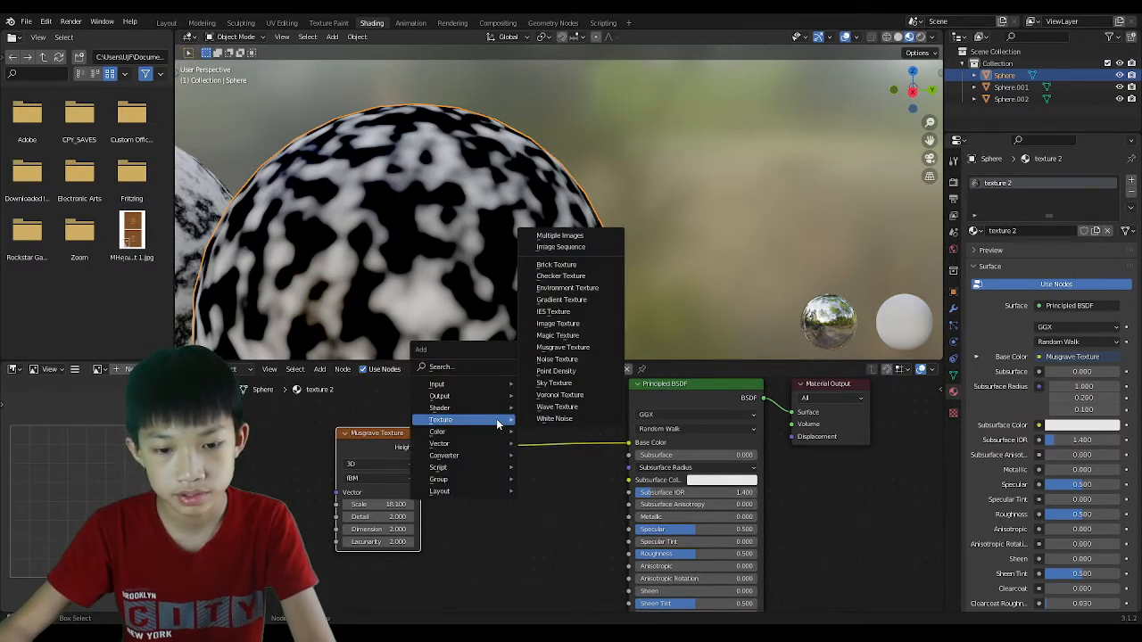
Search 'colo', add a ColorRamp onto the Musgrave-to-Base Color link, and open its first stop's colour.
left_click(451, 367)
type("co")
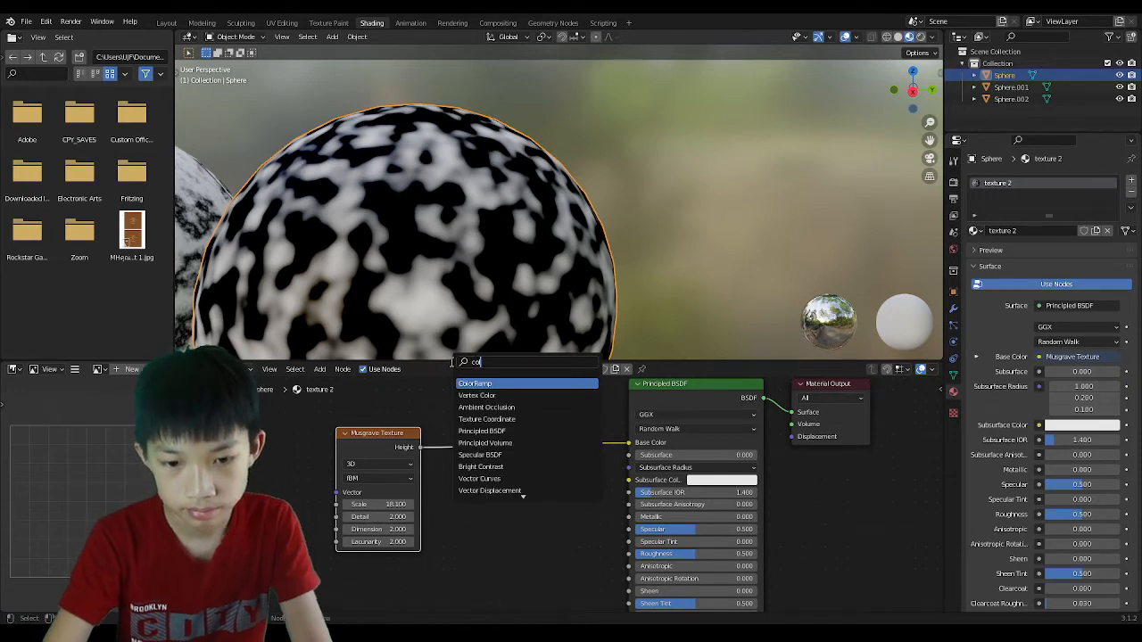
type("lor")
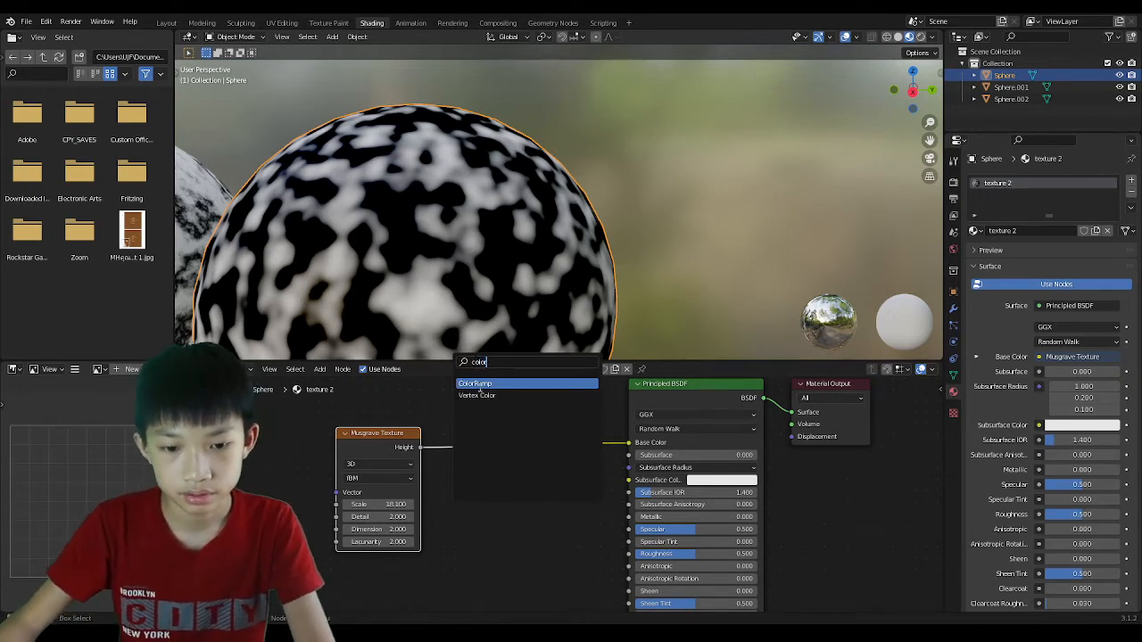
key("Return")
left_click(489, 430)
scroll(553, 460, "up", 3)
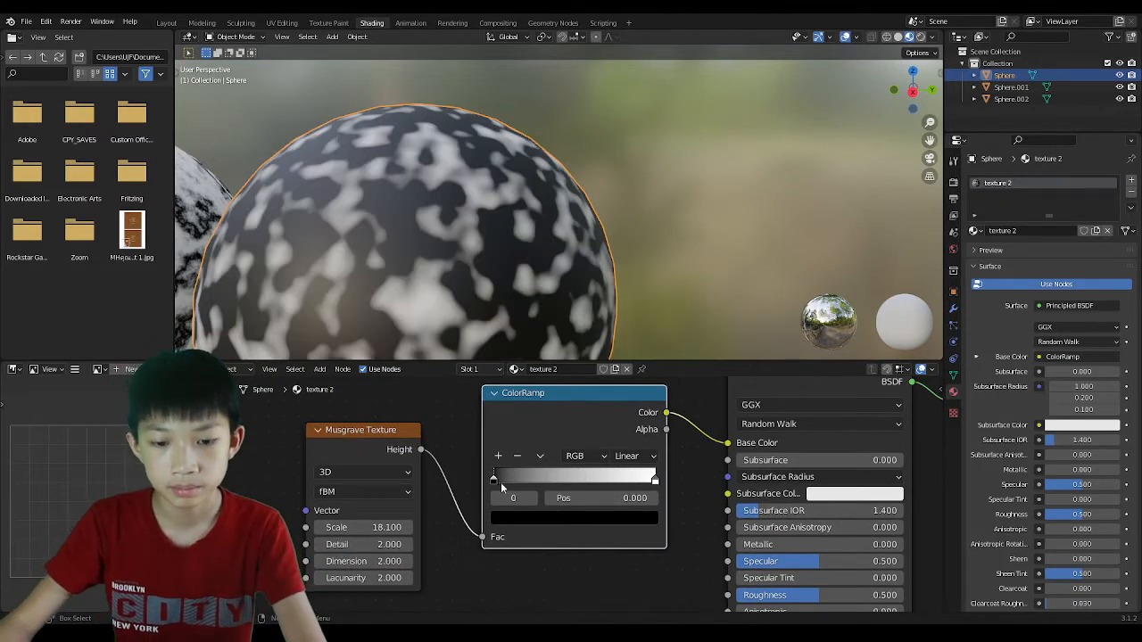
left_click_drag(495, 482, 471, 482)
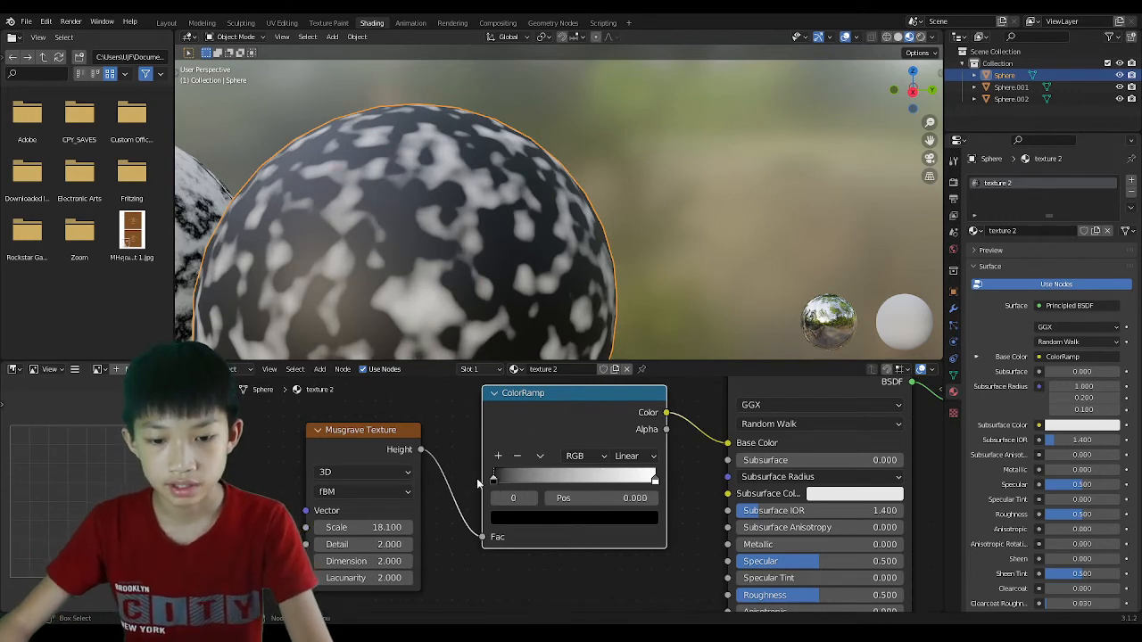
left_click(520, 519)
Make the first ramp stop bright green and the end stop hot pink at position 0.168.
left_click_drag(621, 388, 622, 300)
left_click_drag(519, 386, 500, 337)
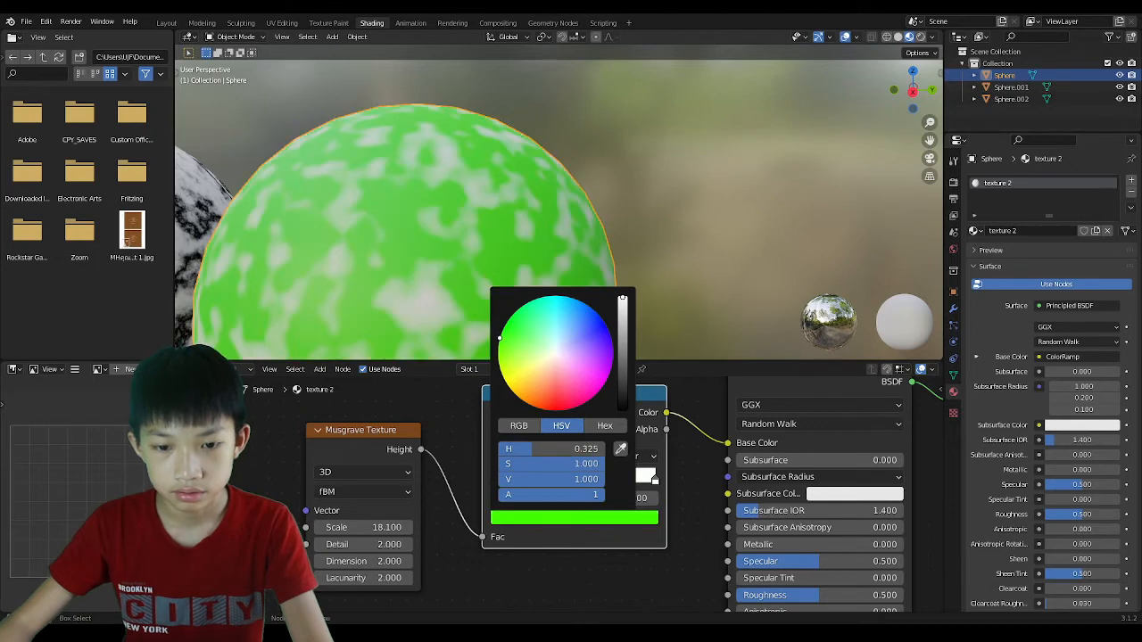
left_click(653, 480)
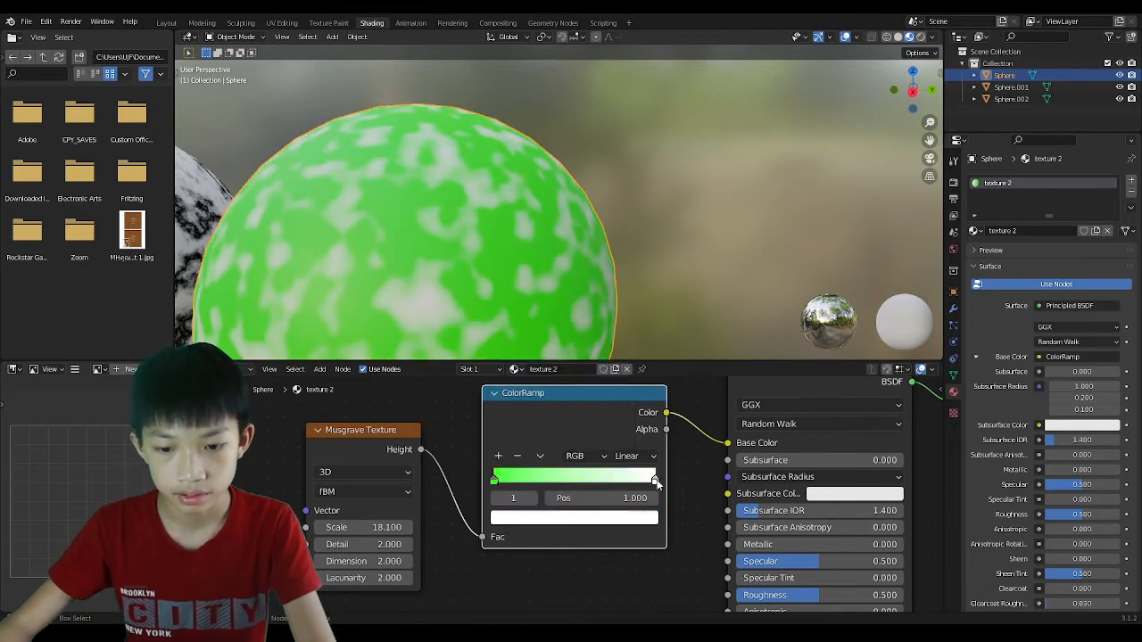
left_click(564, 518)
left_click(565, 384)
left_click_drag(566, 384, 587, 402)
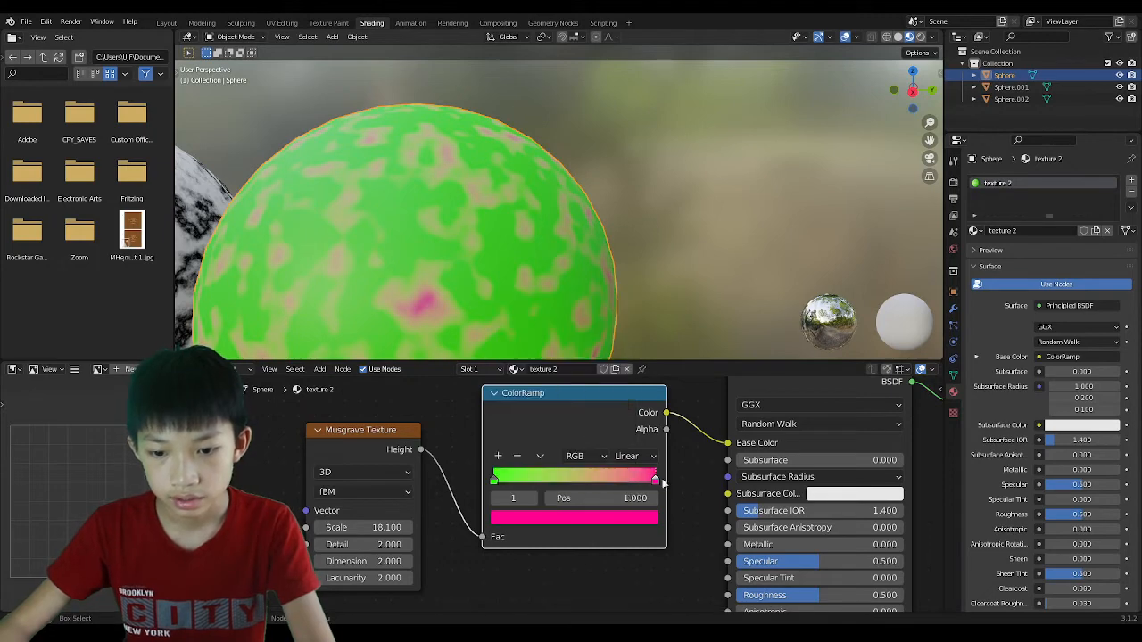
left_click_drag(655, 480, 520, 473)
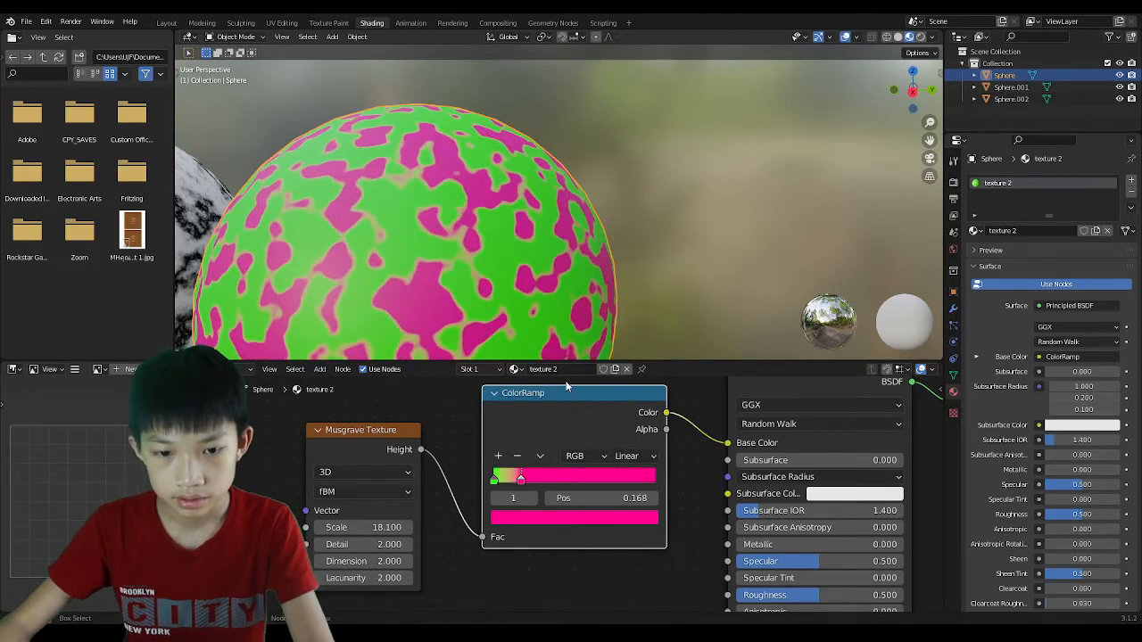
Raise the Musgrave Texture Scale to 20.1.
scroll(698, 187, "down", 6)
mouse_move(702, 250)
middle_mouse_down()
mouse_move(687, 253)
mouse_move(718, 247)
mouse_move(689, 245)
mouse_move(705, 264)
middle_mouse_up()
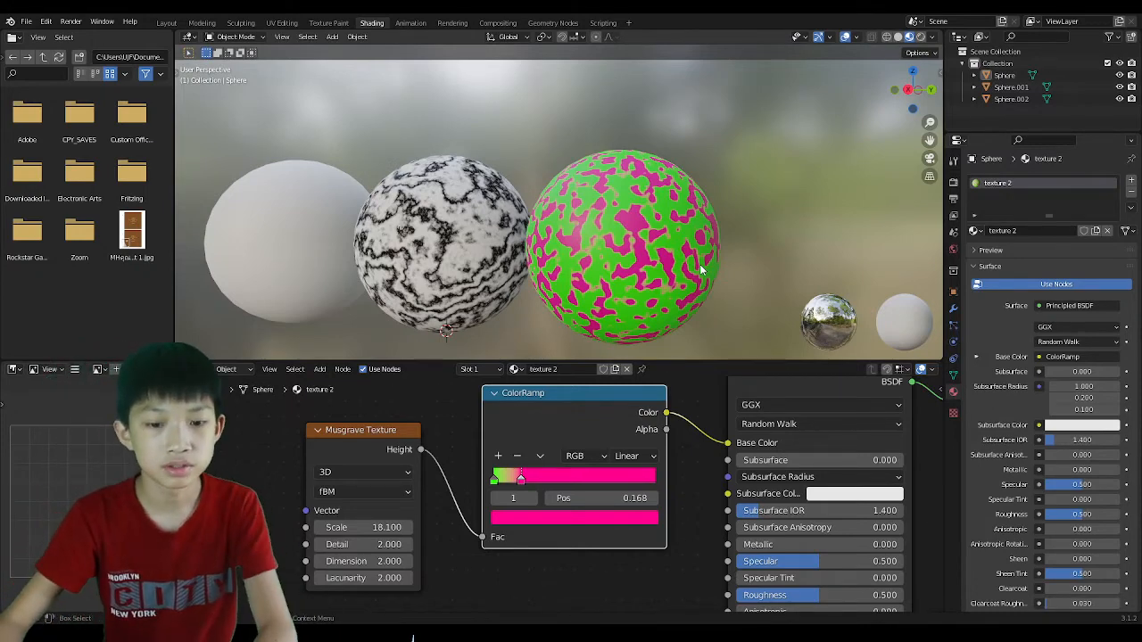
scroll(579, 474, "down", 1)
scroll(548, 479, "up", 1)
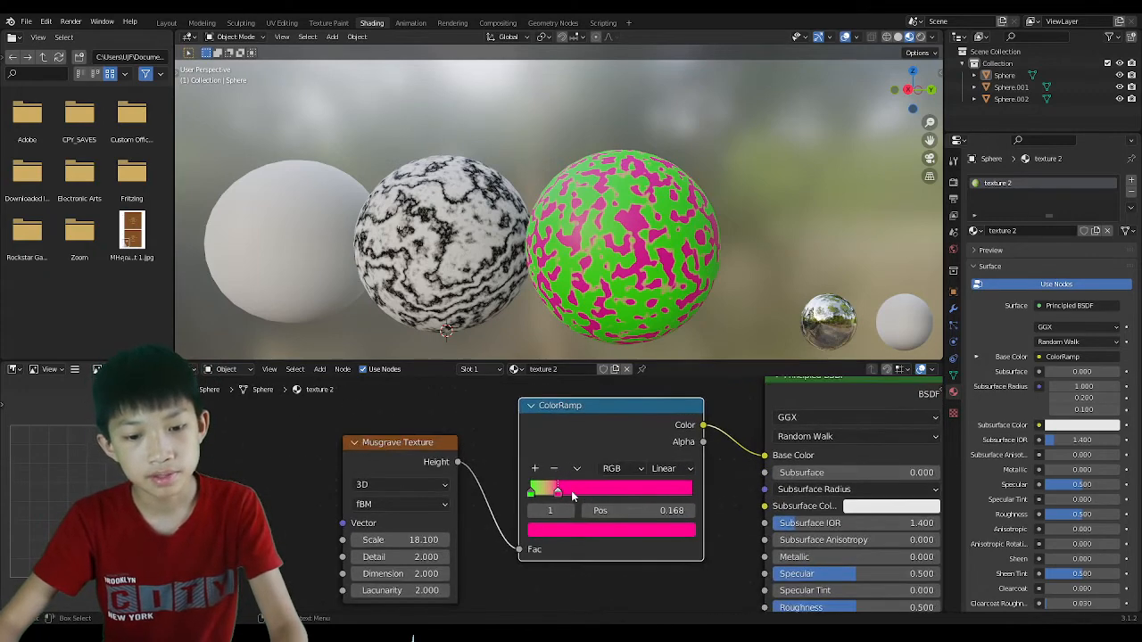
left_click(443, 540)
left_click(443, 540)
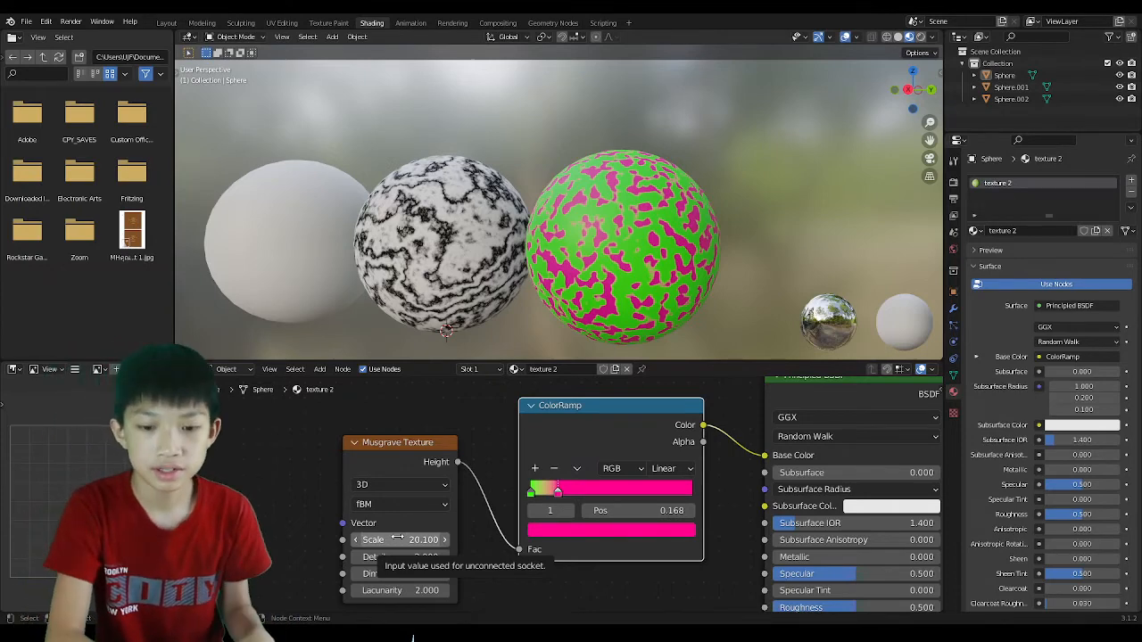
Check the marble sphere's material, then reselect the green-and-pink sphere.
left_click(476, 287)
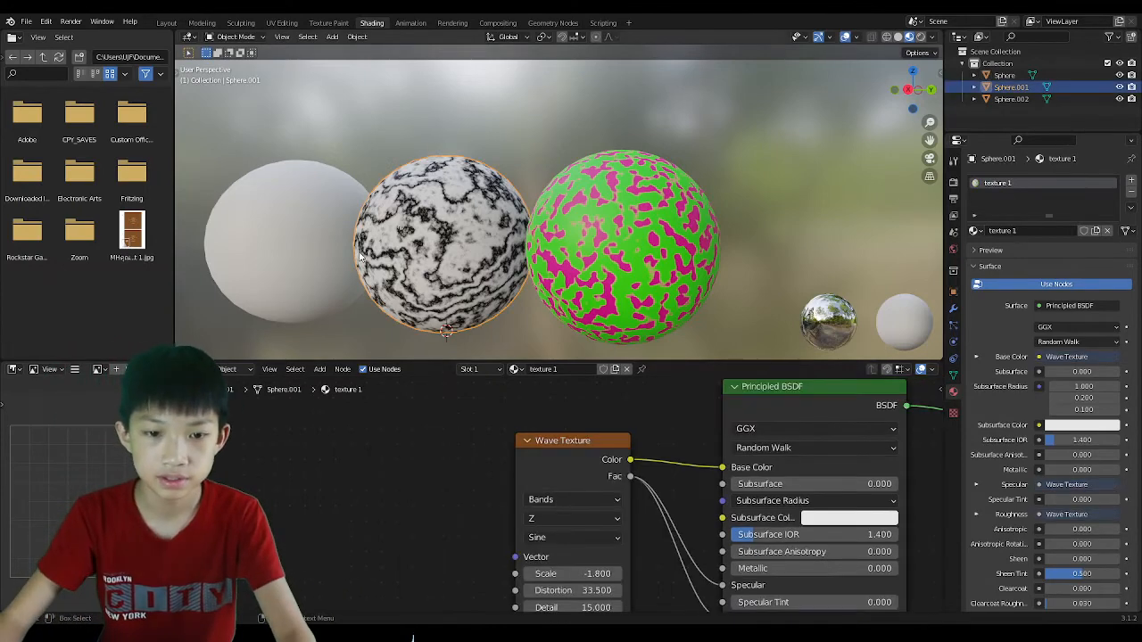
left_click(616, 245)
scroll(551, 459, "up", 3)
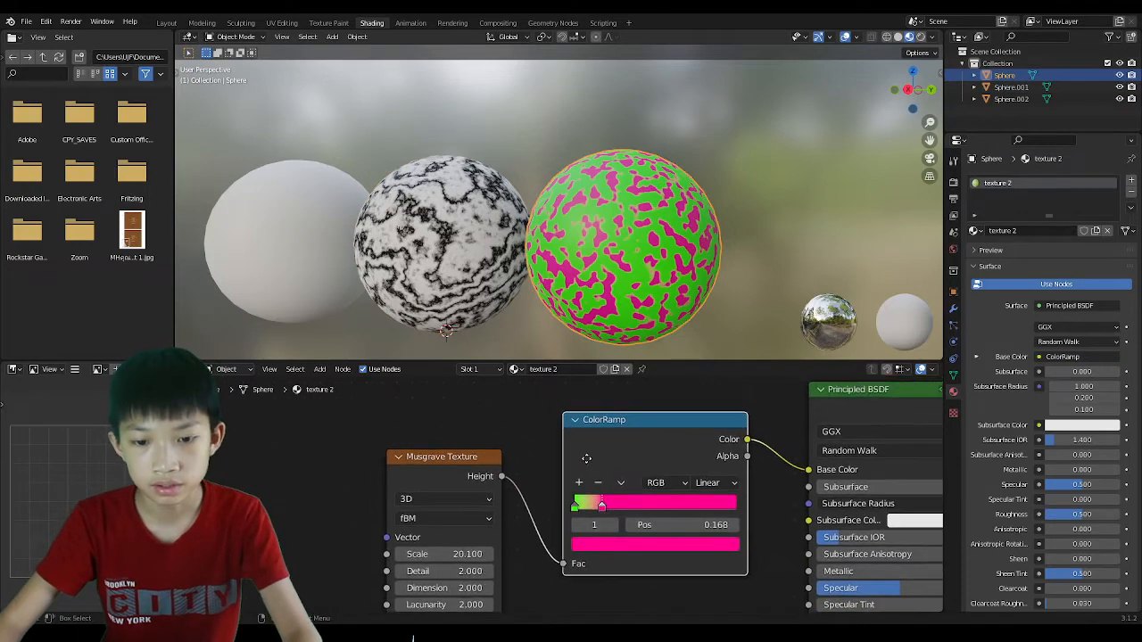
scroll(552, 492, "up", 2)
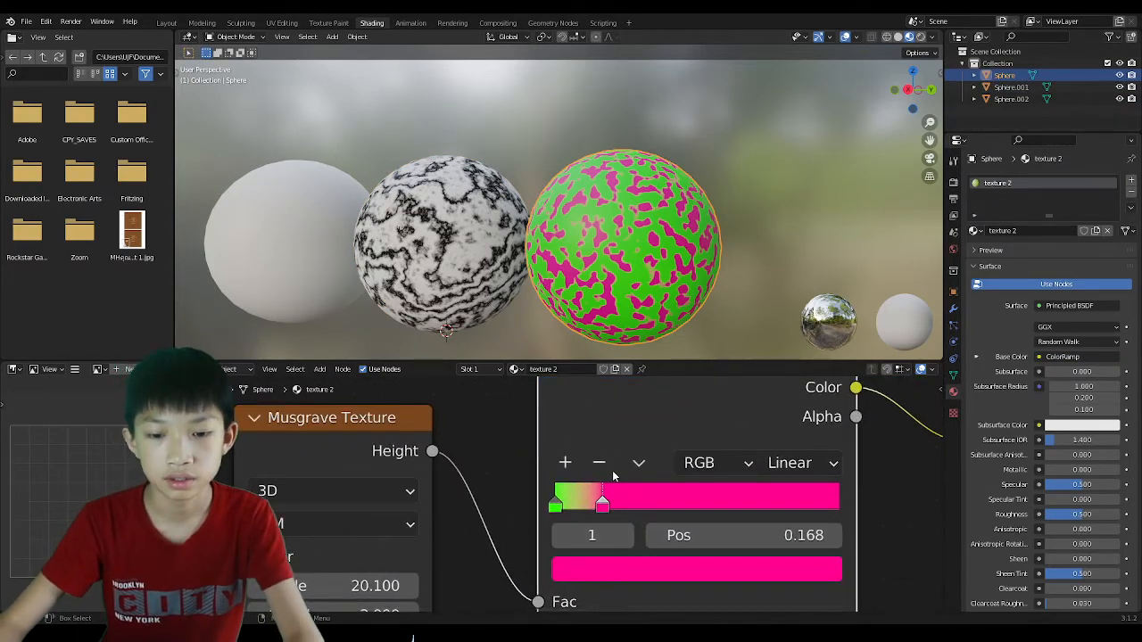
scroll(624, 497, "down", 2)
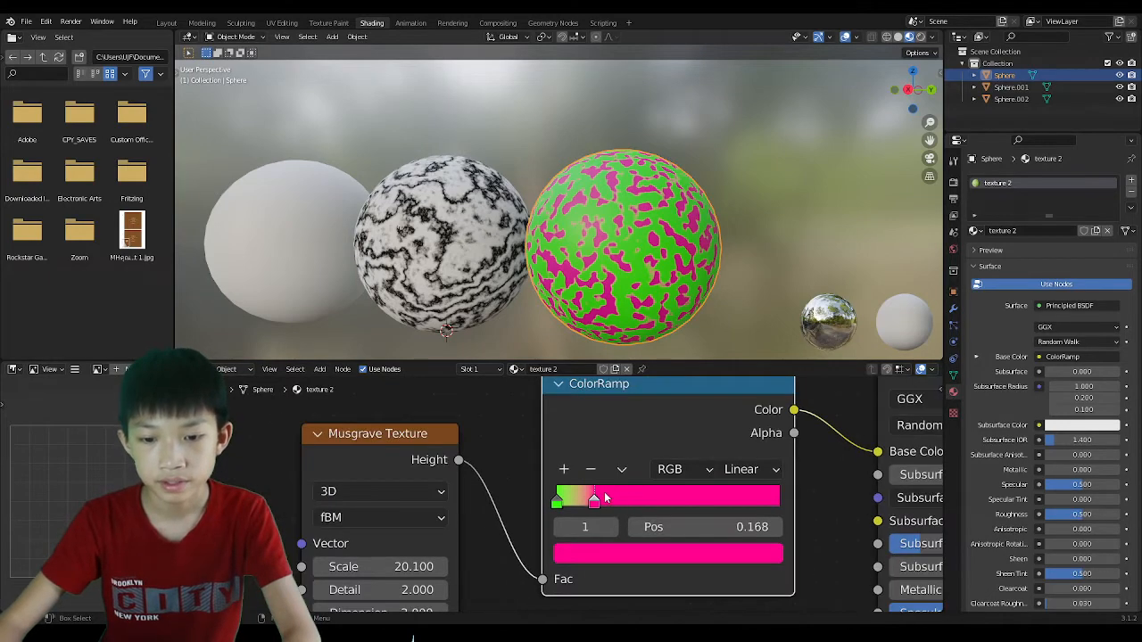
Rearrange the Musgrave Texture and ColorRamp nodes into a tidy chain.
middle_click_drag(599, 557, 681, 497)
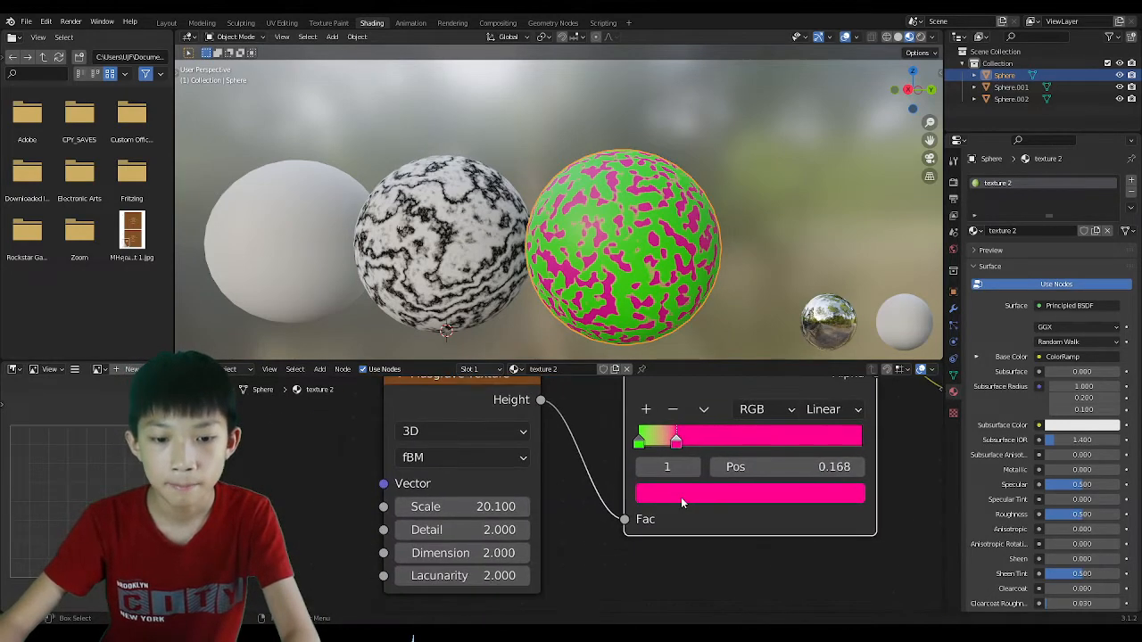
scroll(536, 402, "down", 1)
middle_click_drag(535, 401, 545, 441)
left_click_drag(487, 420, 449, 425)
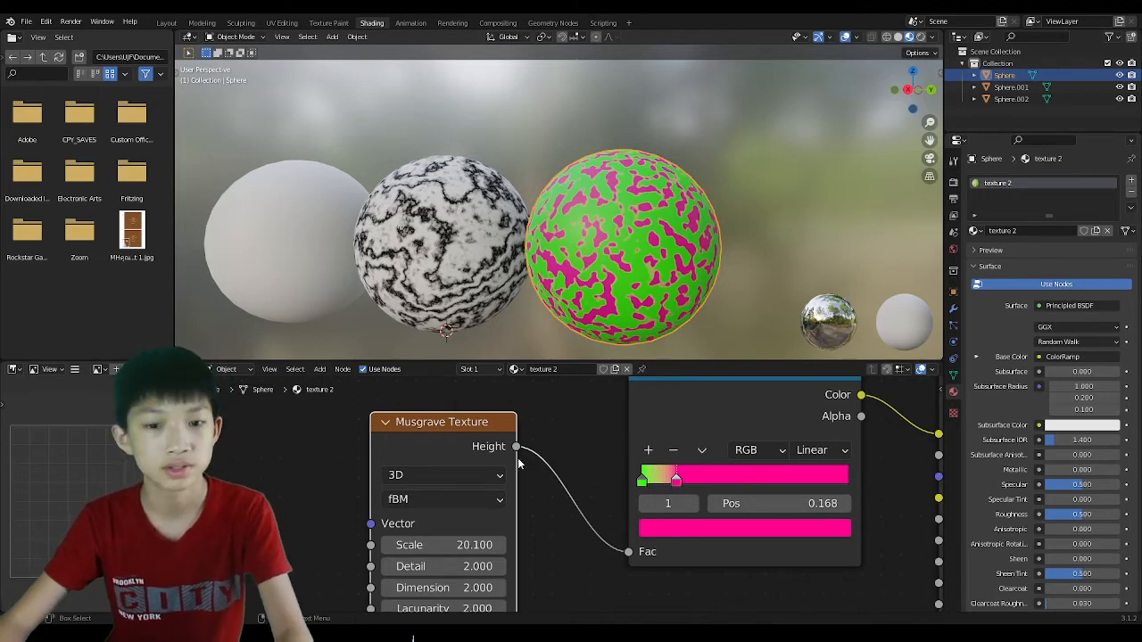
scroll(526, 214, "down", 2)
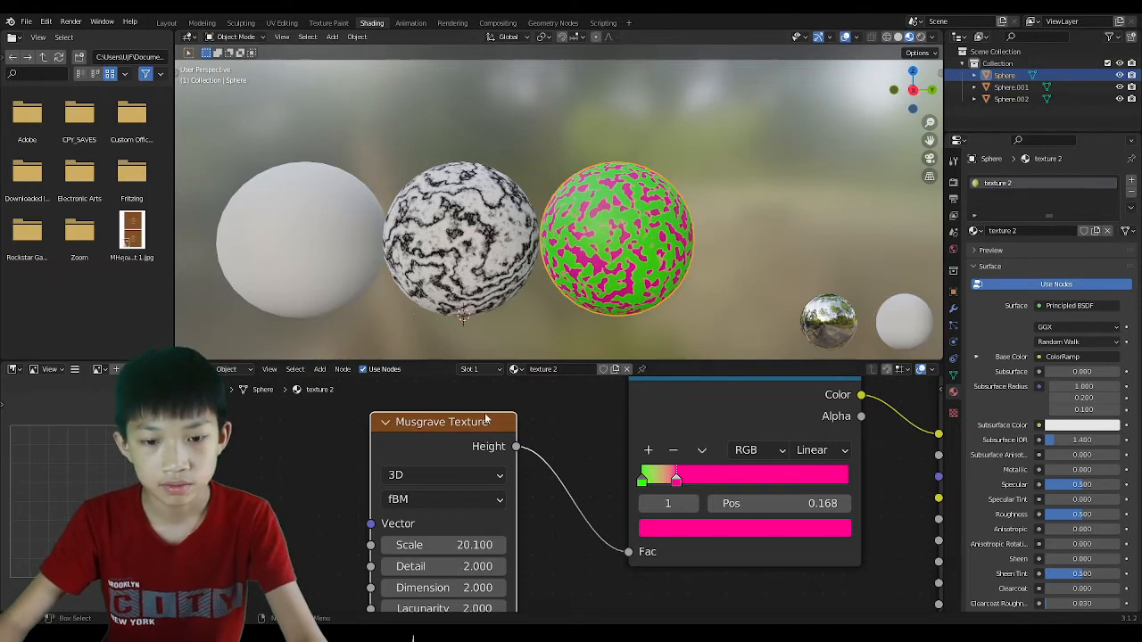
mouse_move(458, 421)
left_mouse_down()
mouse_move(453, 445)
mouse_move(470, 412)
left_mouse_up()
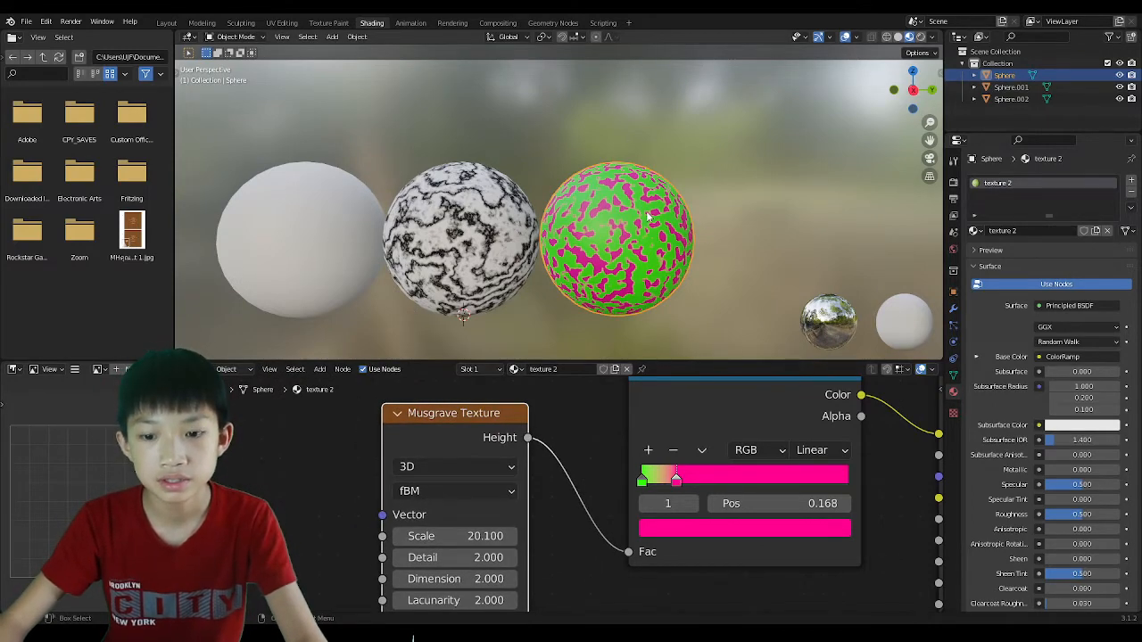
middle_click_drag(627, 439, 449, 499)
mouse_move(513, 456)
left_mouse_down()
mouse_move(497, 444)
mouse_move(498, 464)
mouse_move(497, 445)
left_mouse_up()
middle_click_drag(551, 446, 589, 419)
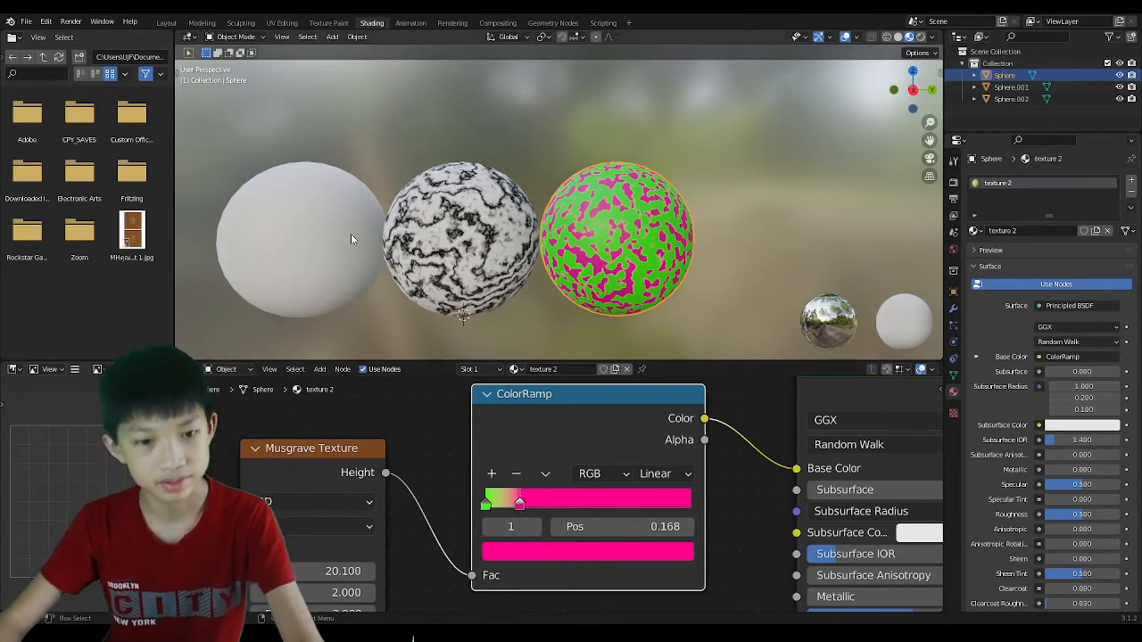
mouse_move(350, 239)
middle_mouse_down()
mouse_move(538, 229)
mouse_move(339, 237)
middle_mouse_up()
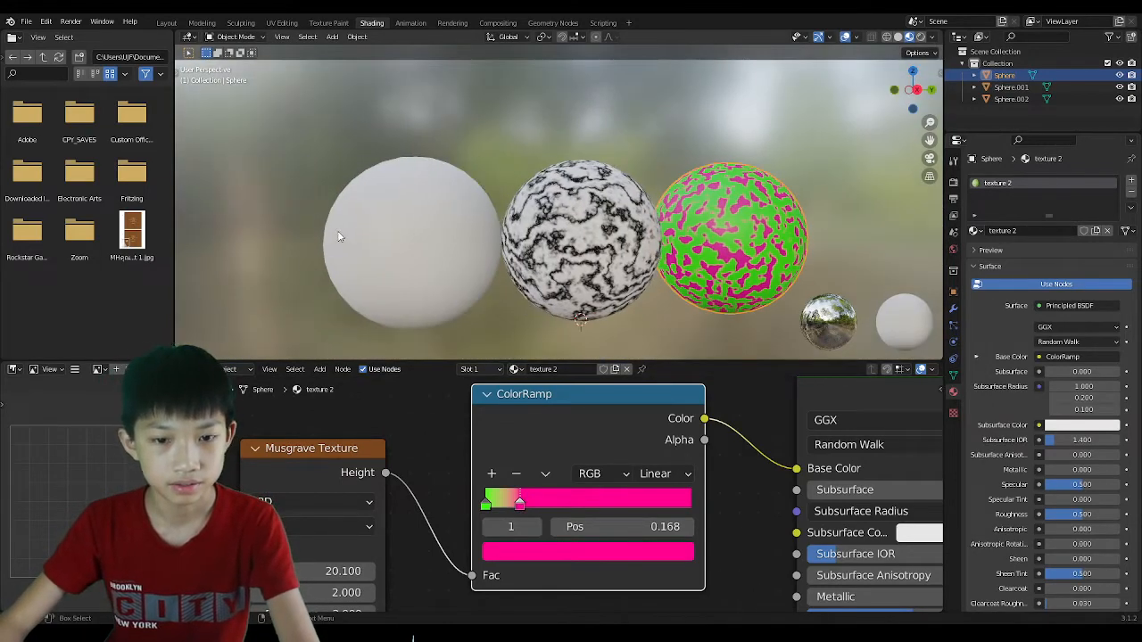
Name the white left sphere's material 'texture' and show the Add menu's Texture nodes.
left_click(431, 225)
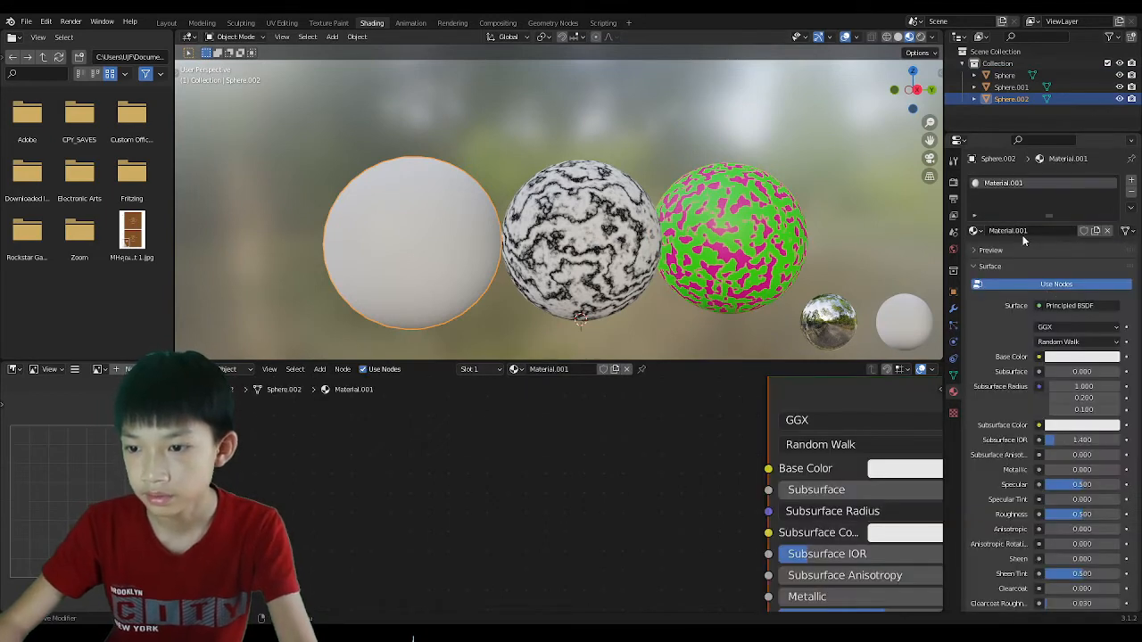
left_click(1017, 231)
type("textu")
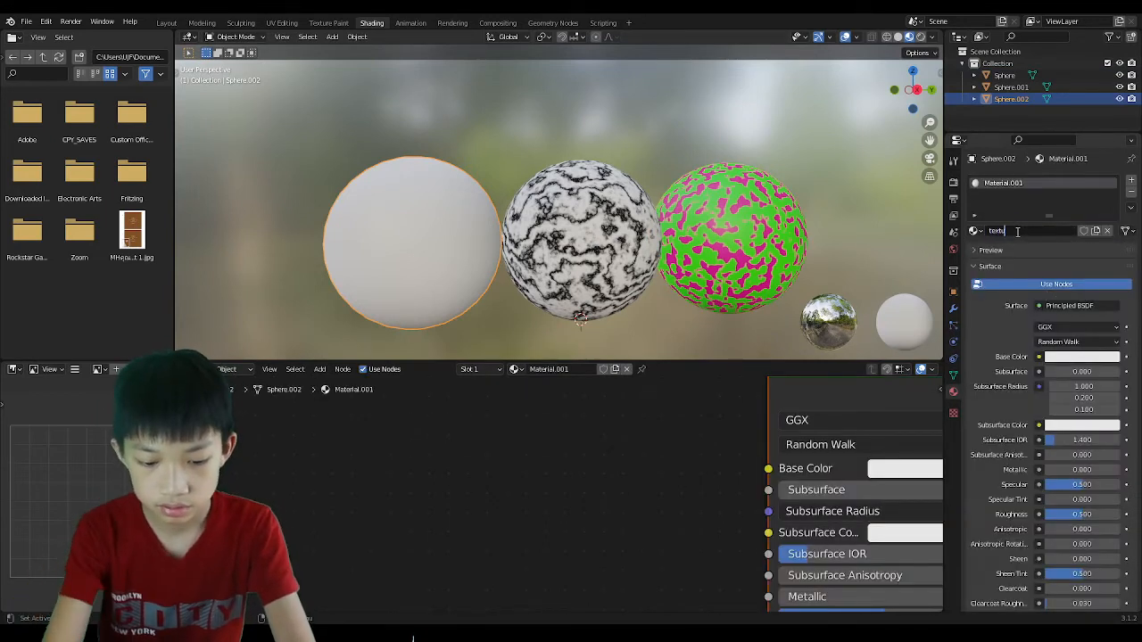
type("re")
key("Return")
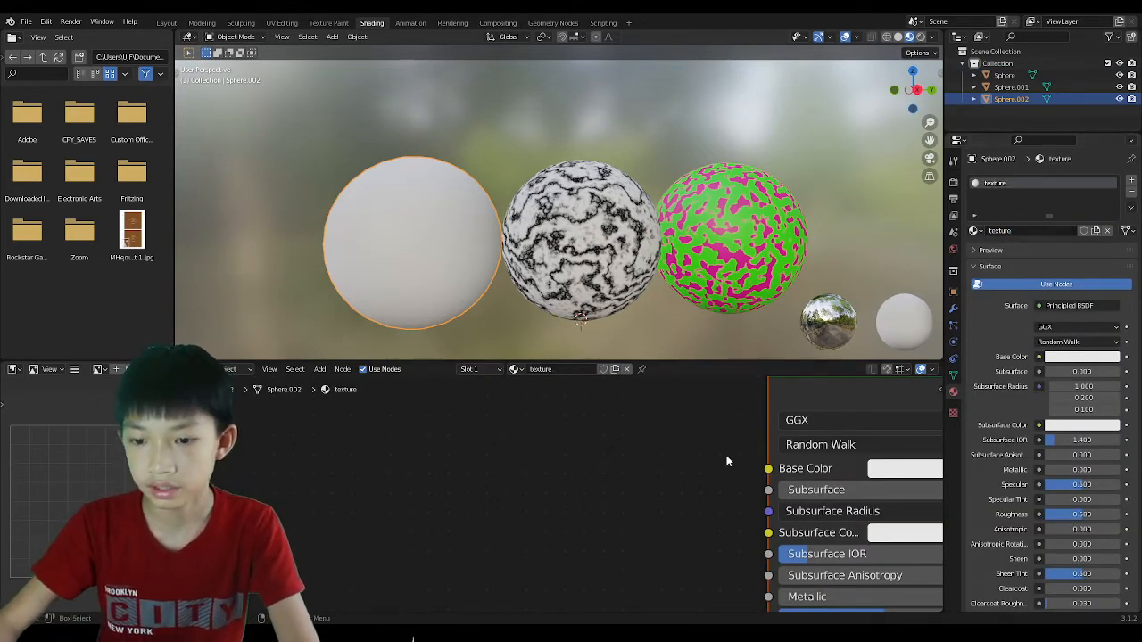
scroll(726, 460, "down", 2)
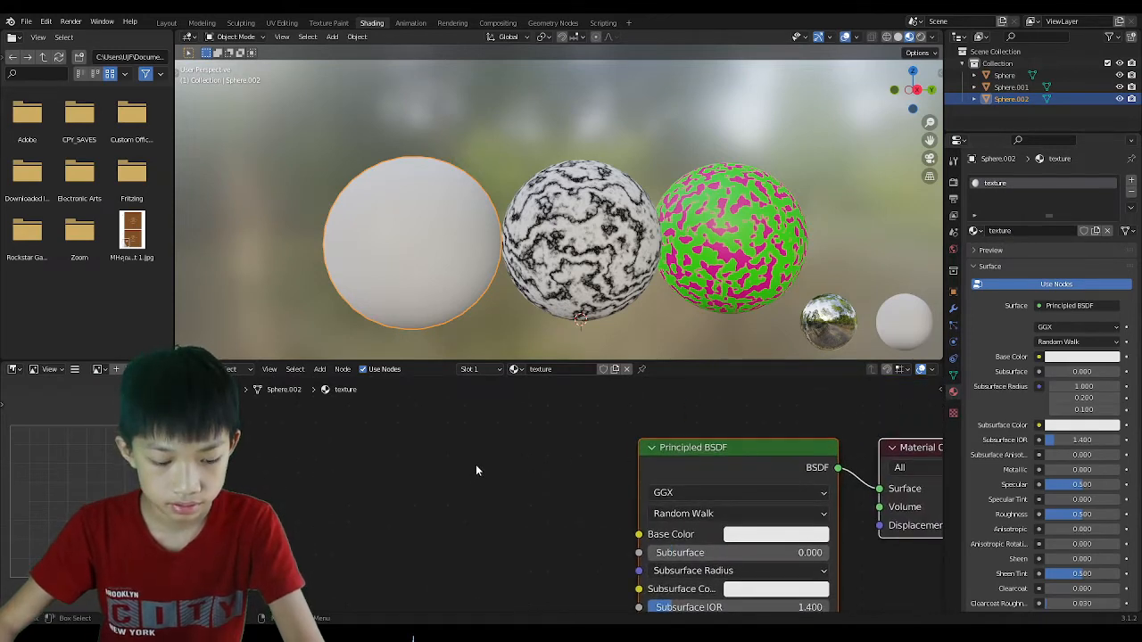
key("shift+a")
mouse_move(448, 519)
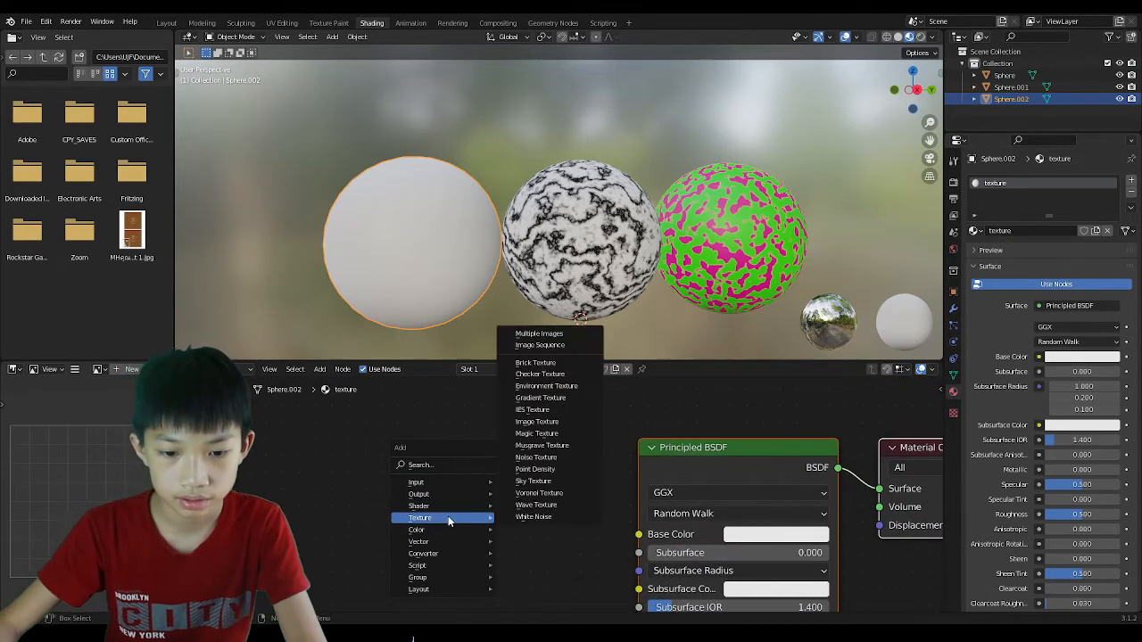
Add a Noise Texture node and link its Color to Base Color.
left_click(535, 456)
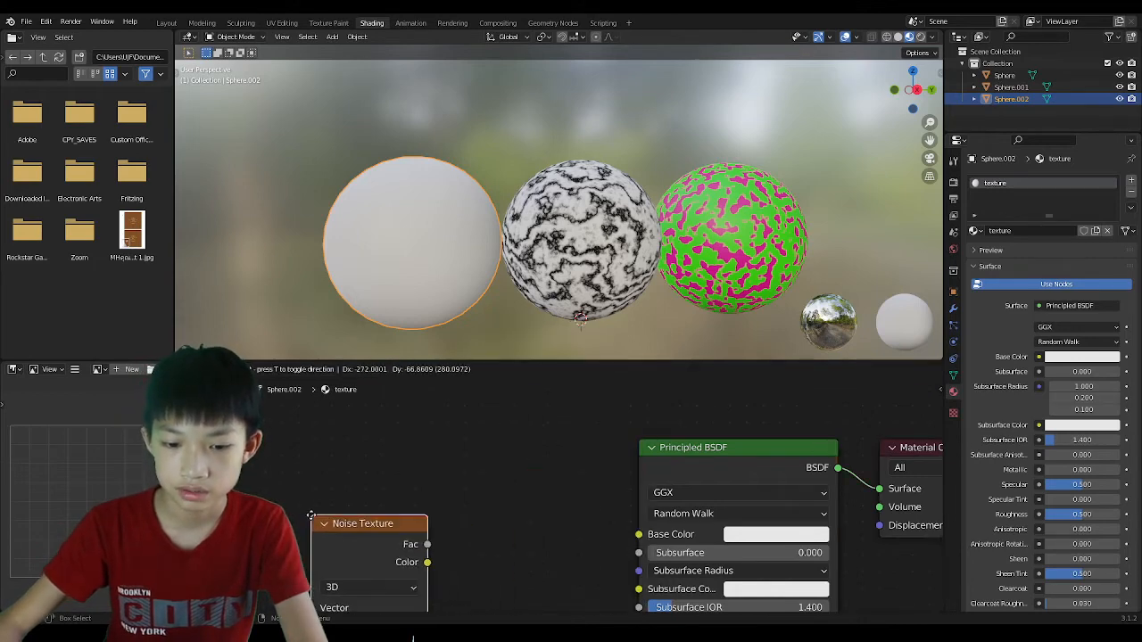
left_click(310, 516)
left_click_drag(427, 563, 639, 535)
middle_click_drag(639, 535, 681, 491)
Set the noise Scale to 20.4 and Detail to 15, and lower its Roughness and Distortion.
scroll(571, 500, "up", 2)
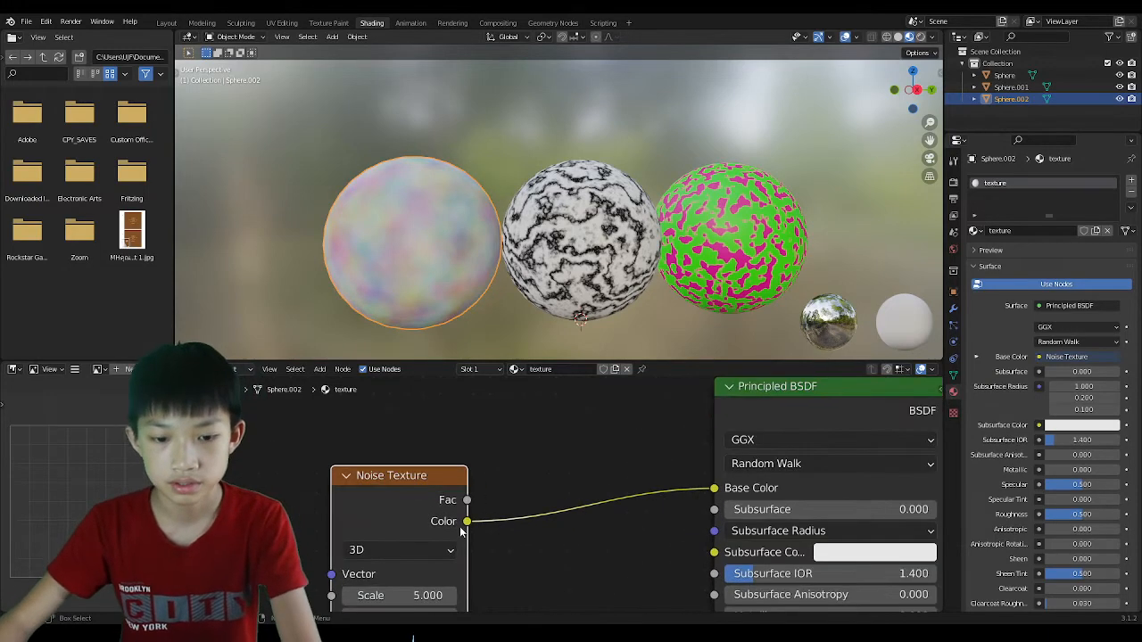
middle_click_drag(413, 530, 487, 415)
left_click_drag(447, 478, 499, 478)
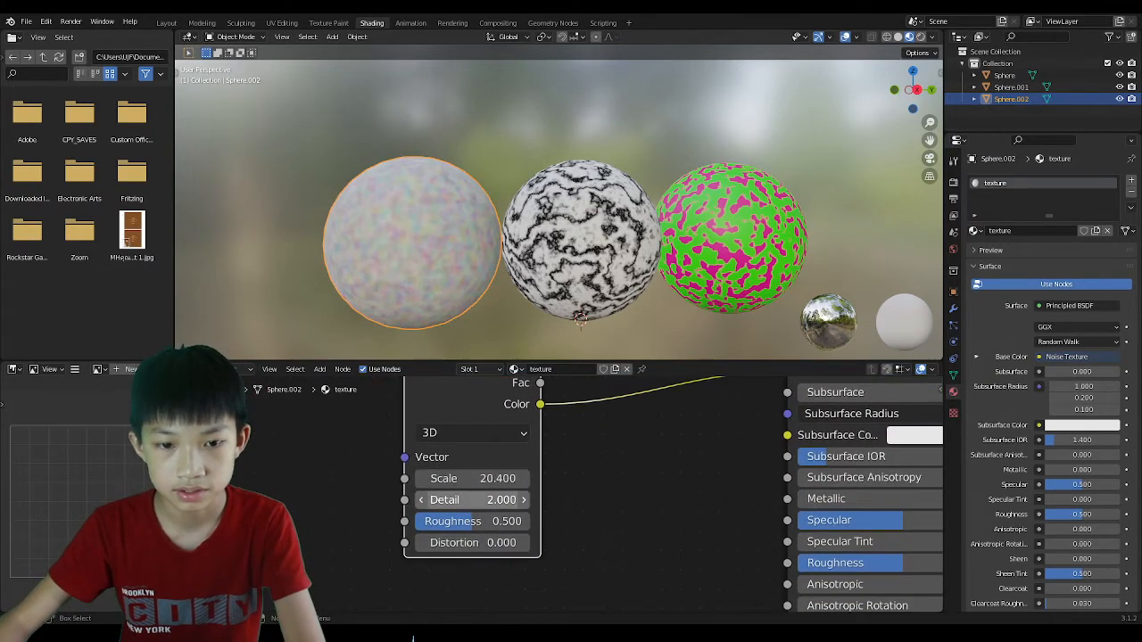
left_click_drag(430, 521, 367, 521)
left_click_drag(444, 500, 517, 500)
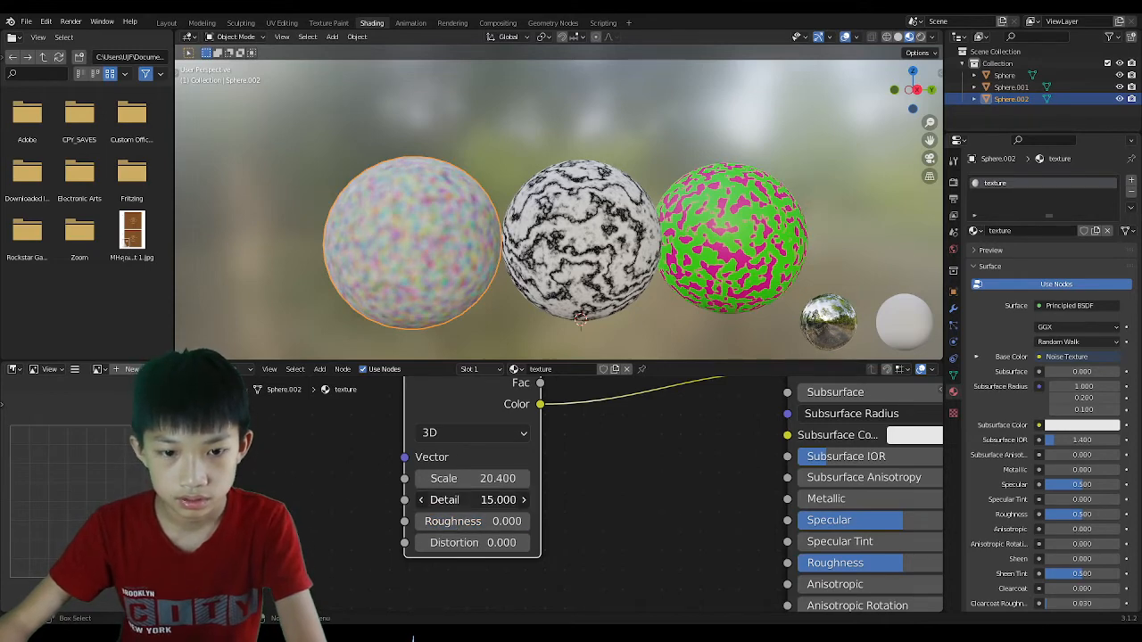
scroll(463, 314, "up", 4)
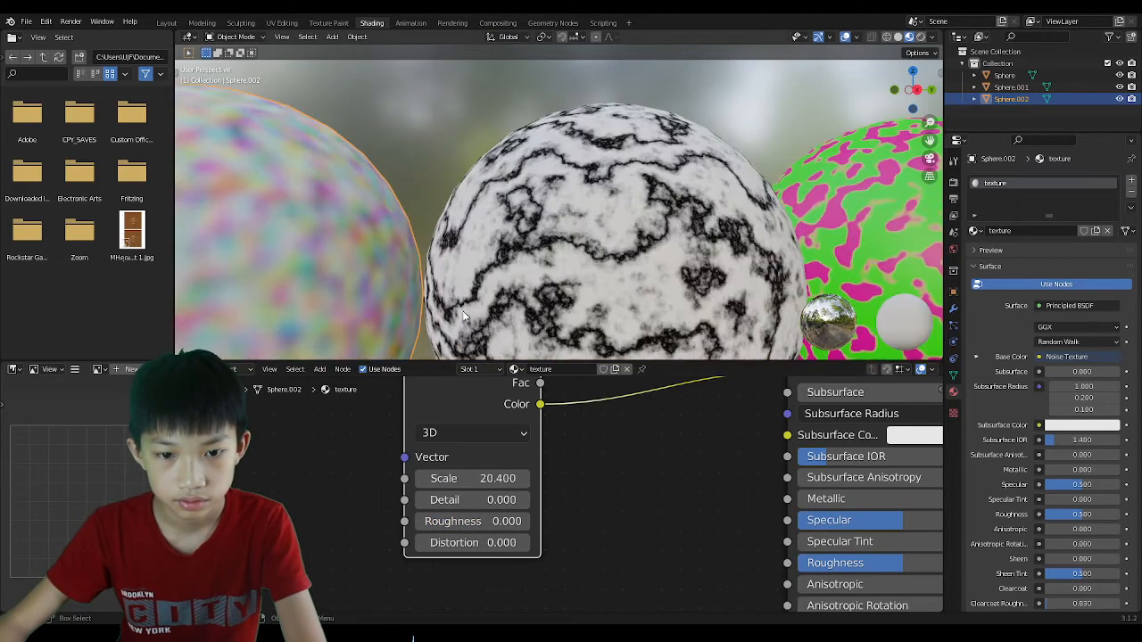
scroll(463, 315, "down", 1)
scroll(450, 513, "down", 3)
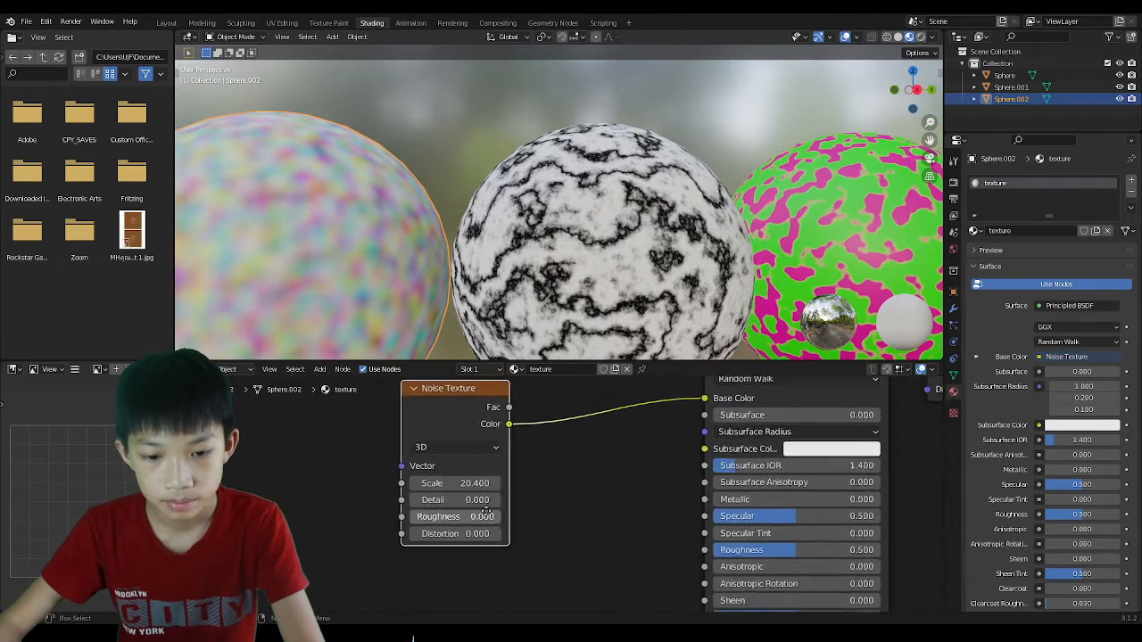
mouse_move(457, 533)
left_mouse_down()
mouse_move(482, 534)
mouse_move(411, 533)
mouse_move(458, 534)
left_mouse_up()
scroll(588, 505, "down", 2)
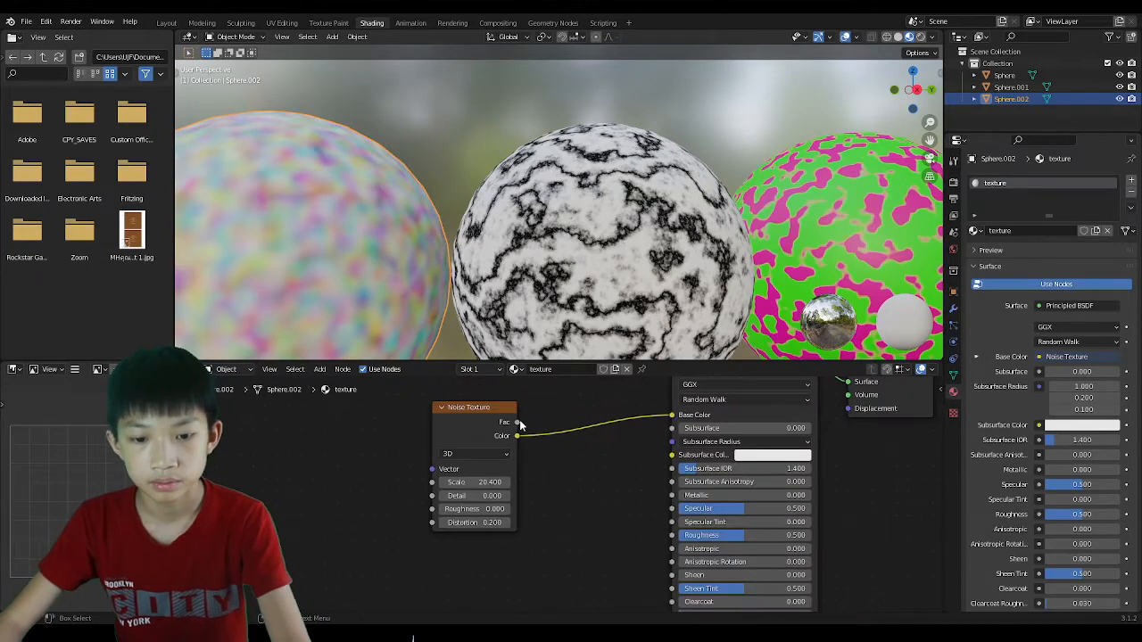
Link the noise Fac to Roughness and frame the noise sphere in the viewport.
left_click_drag(520, 425, 672, 535)
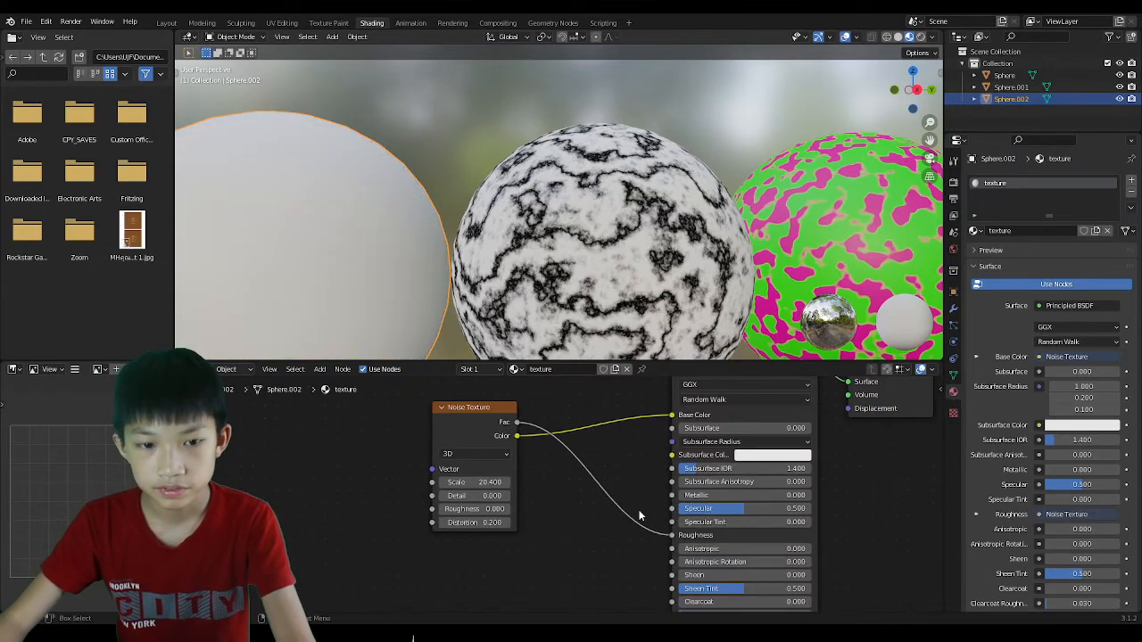
scroll(642, 514, "down", 2)
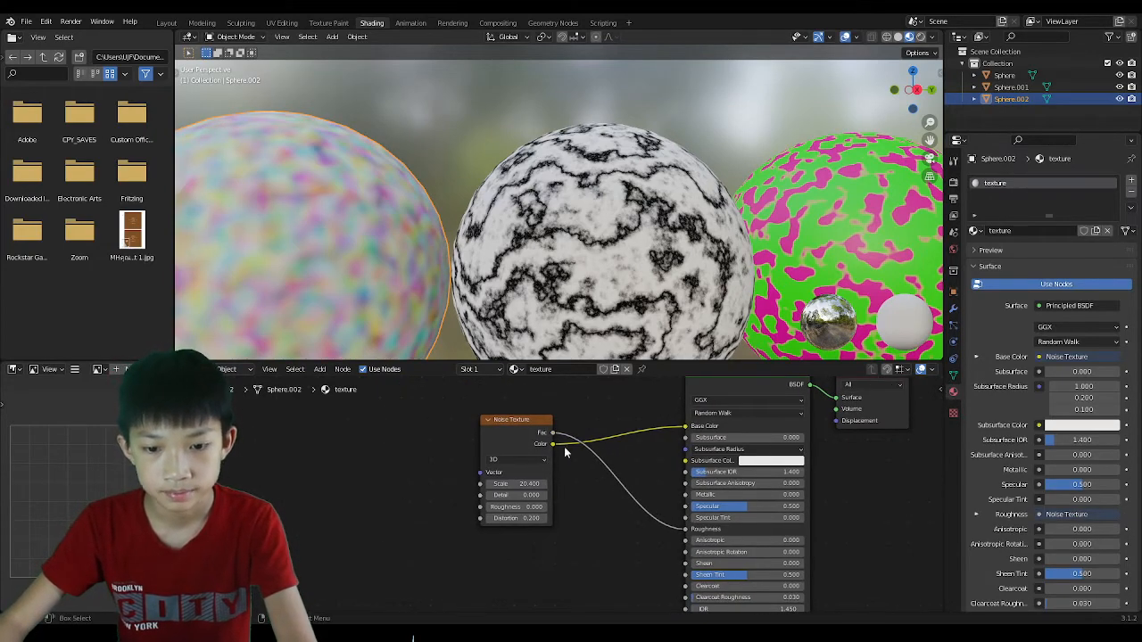
scroll(565, 453, "down", 1)
key("KP_Decimal")
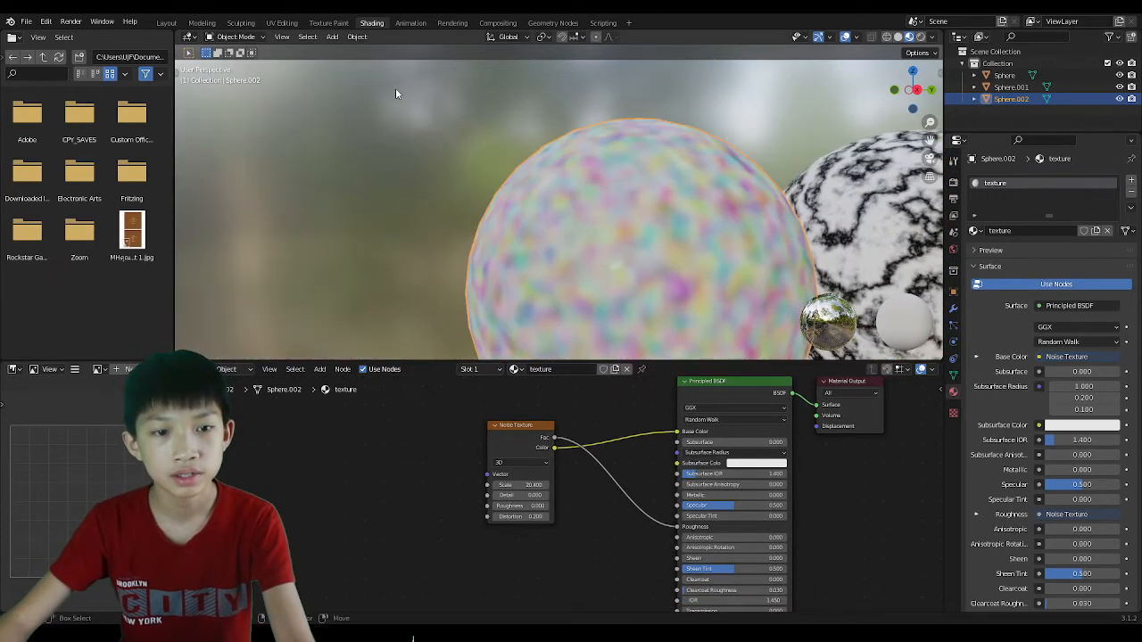
scroll(492, 233, "down", 3)
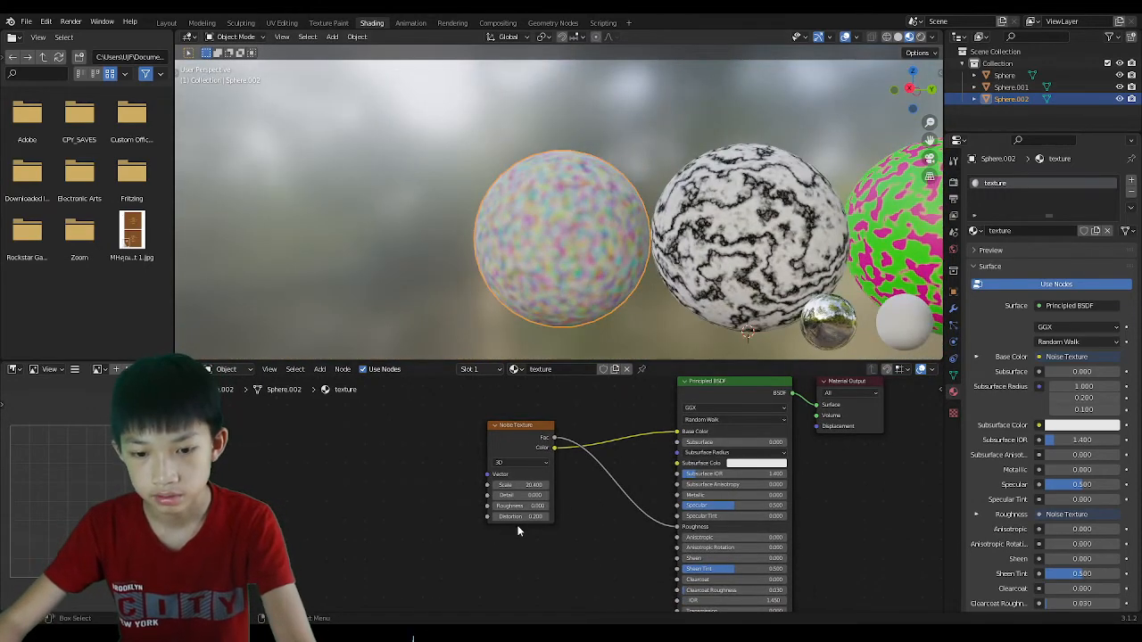
Add a Bump node, feeding noise Fac into its Height and its Normal into the shader.
key("shift+a")
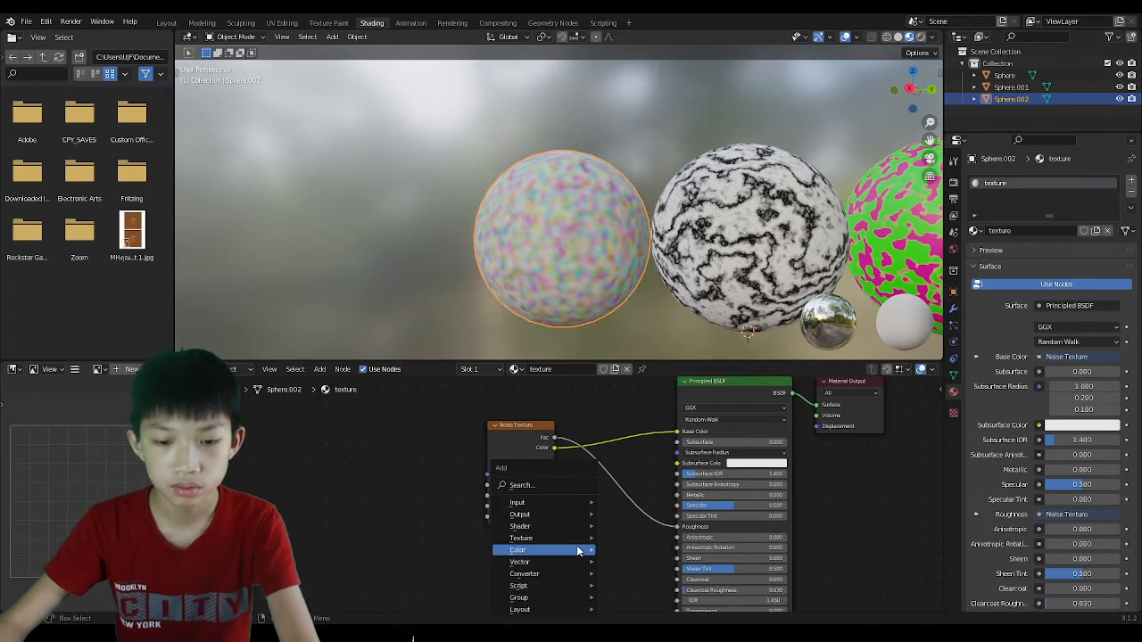
left_click(543, 485)
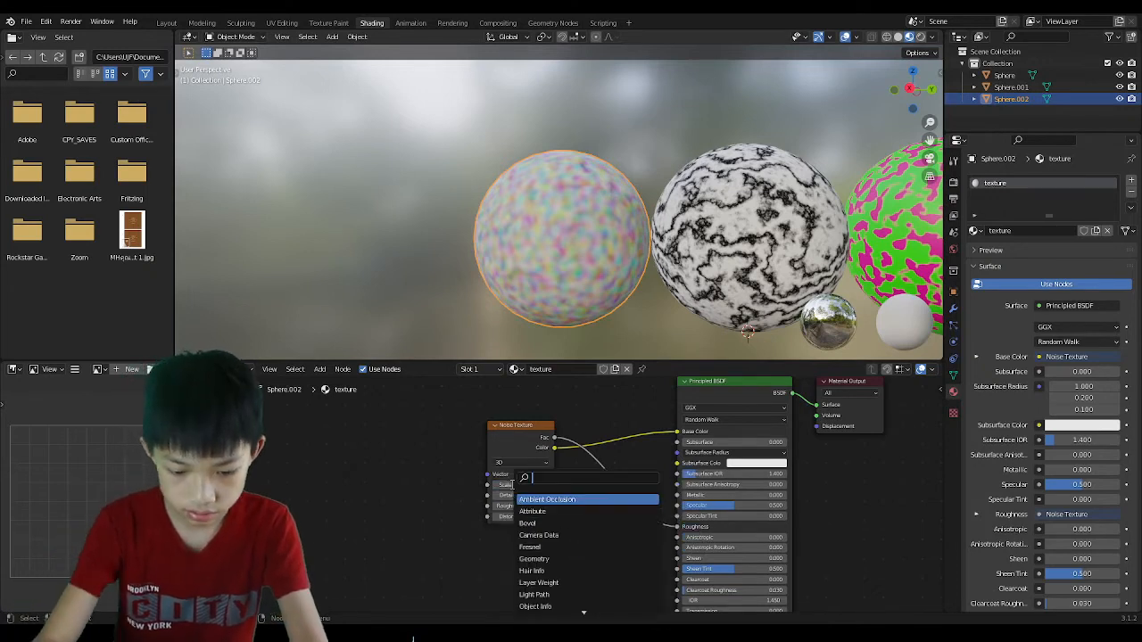
type("bump")
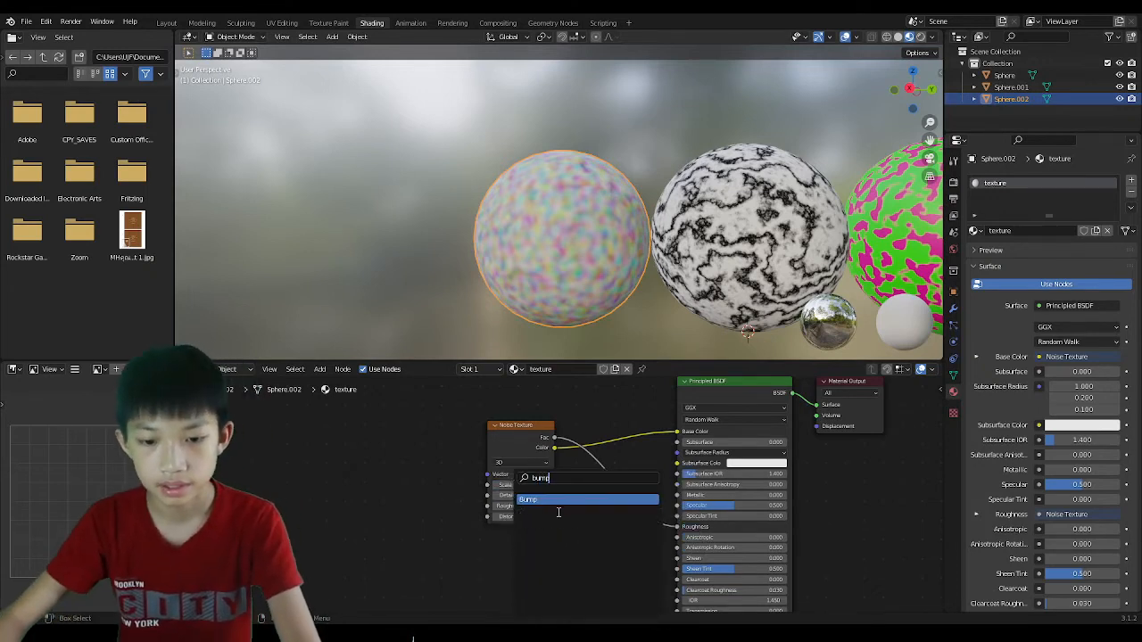
left_click(558, 501)
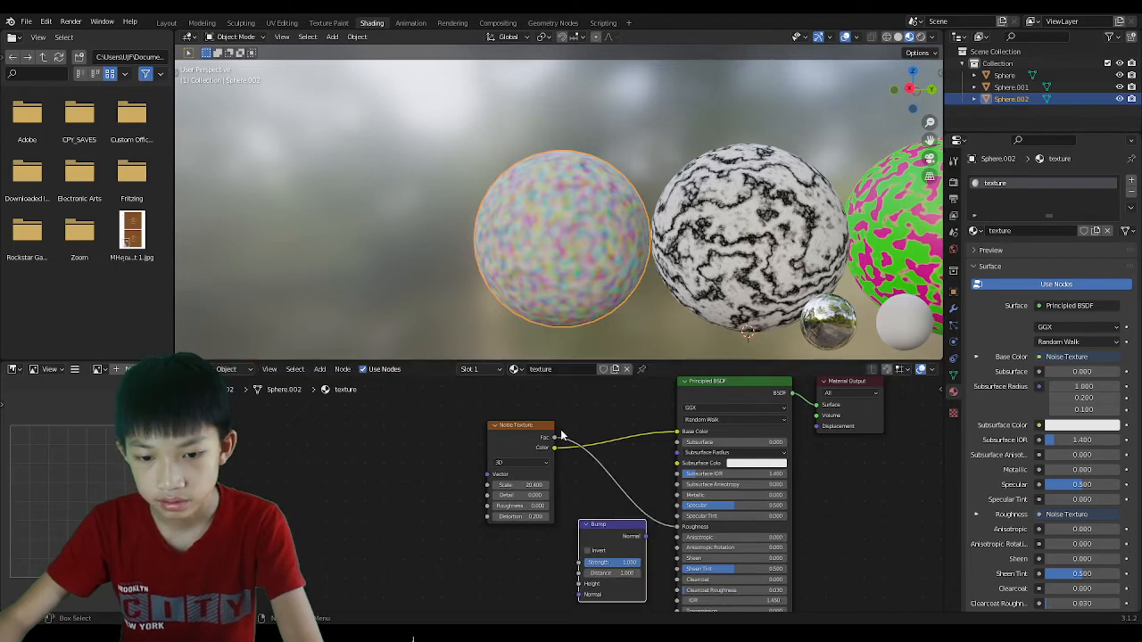
left_click_drag(554, 443, 580, 583)
middle_click_drag(622, 567, 586, 474)
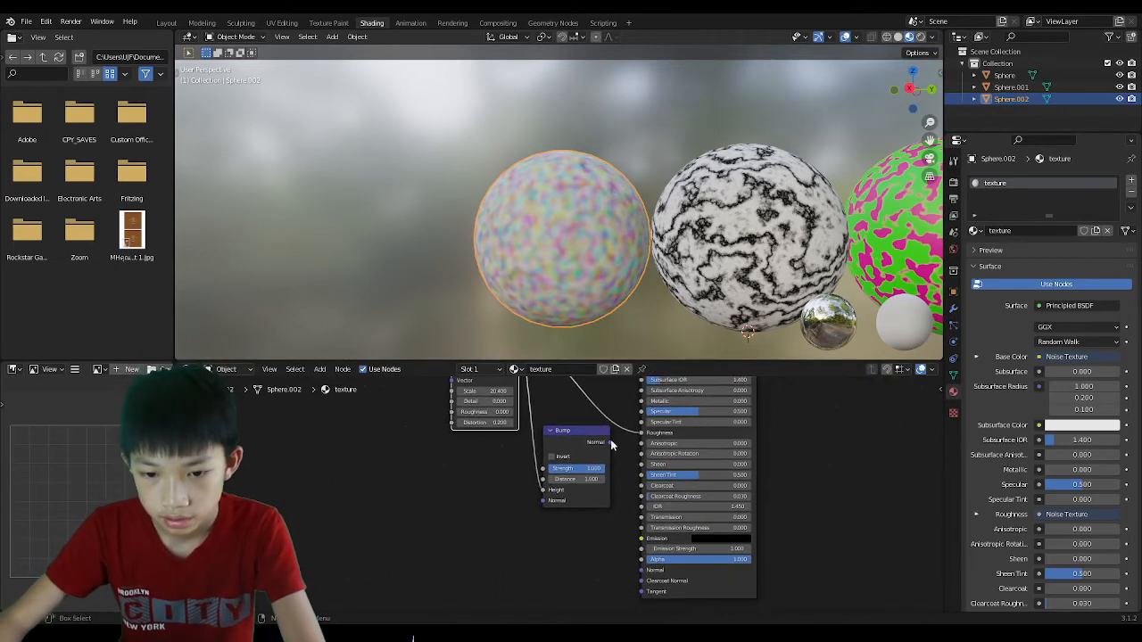
left_click_drag(610, 443, 638, 571)
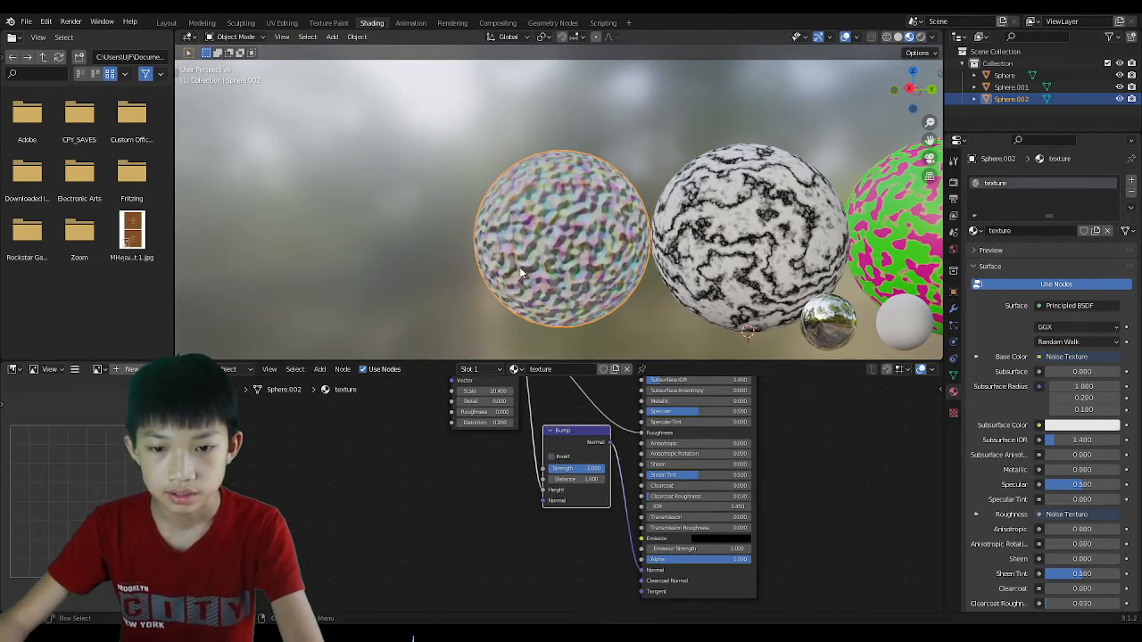
Line up the three spheres in view, nudge the Material Output right, and select the middle sphere.
scroll(580, 293, "down", 3)
middle_click_drag(521, 270, 413, 294)
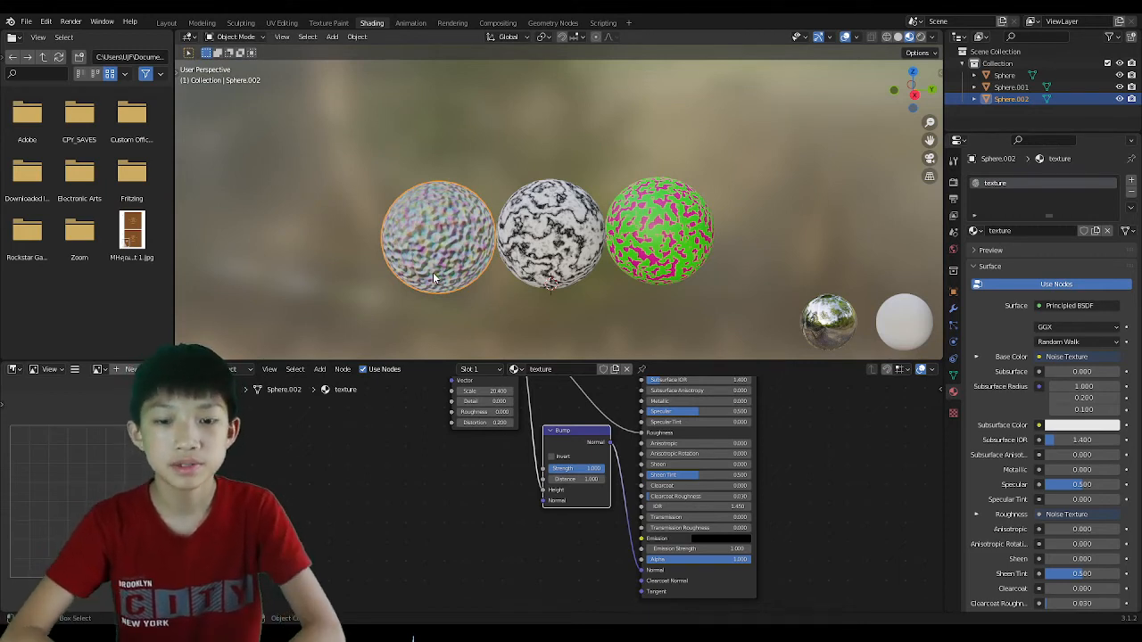
scroll(441, 260, "up", 3)
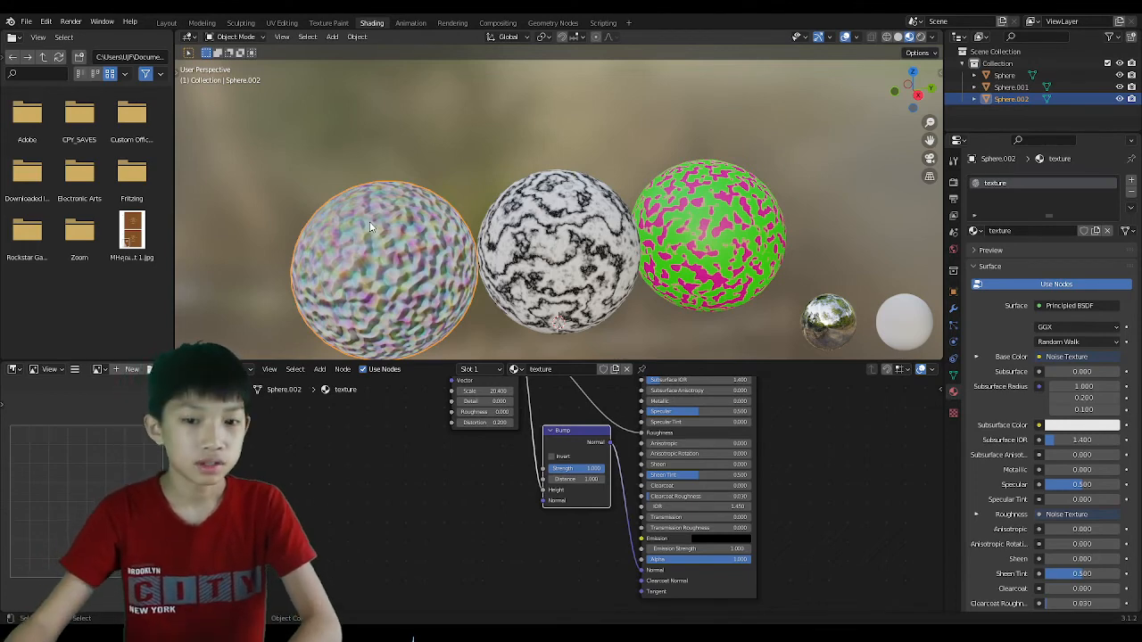
scroll(371, 227, "down", 5)
scroll(610, 532, "down", 1)
middle_click_drag(610, 533, 508, 575)
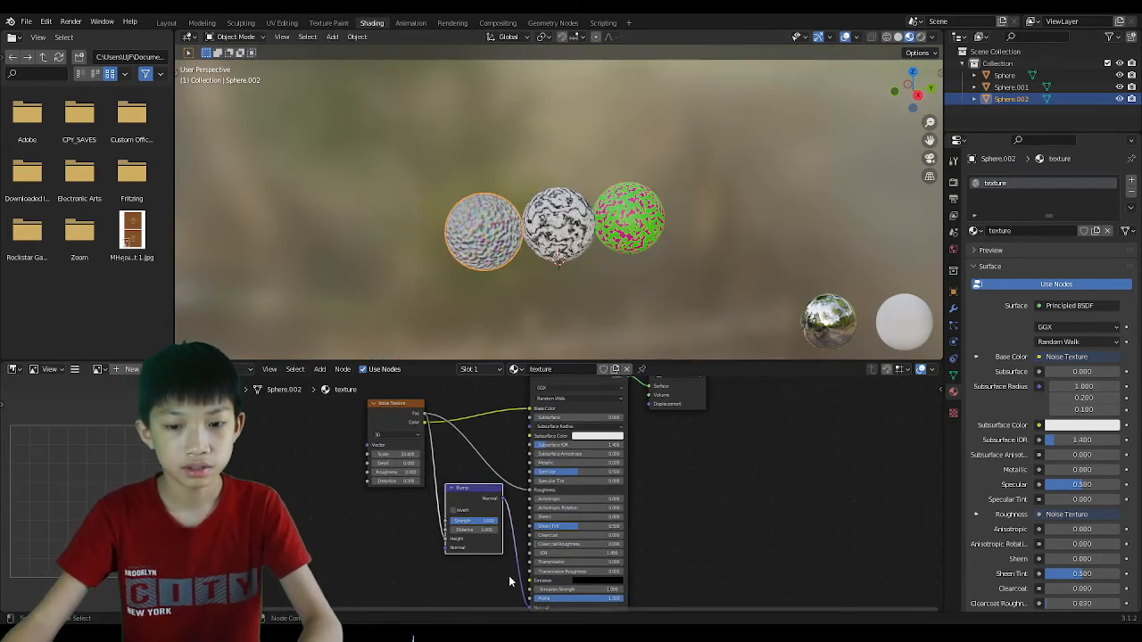
scroll(526, 578, "down", 3)
left_click_drag(676, 408, 701, 413)
scroll(629, 317, "up", 5)
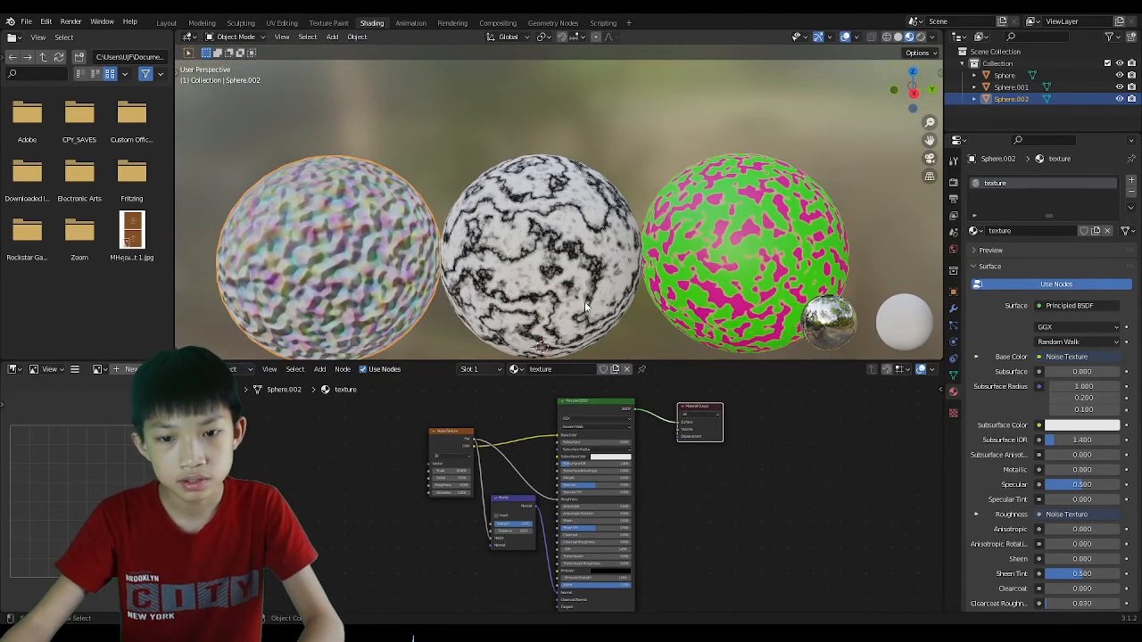
left_click(584, 302)
Raise the middle sphere's Wave Texture Scale from -1.8 to 0.400.
middle_click_drag(605, 245, 632, 225)
scroll(480, 502, "up", 2)
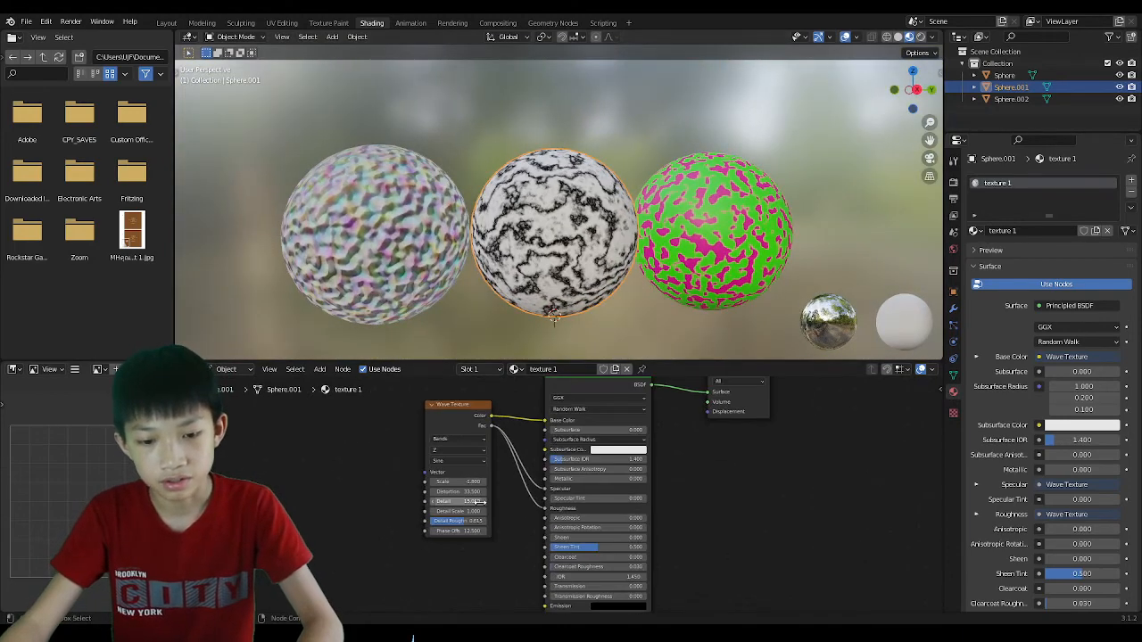
scroll(464, 499, "up", 4)
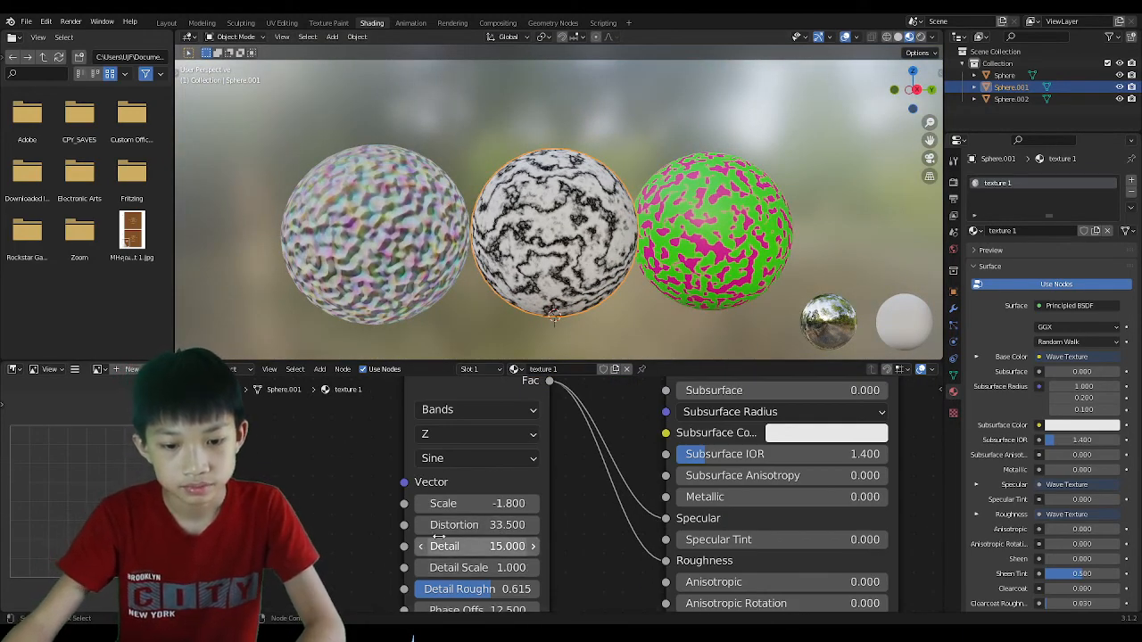
mouse_move(441, 504)
left_mouse_down()
mouse_move(475, 504)
mouse_move(459, 504)
left_mouse_up()
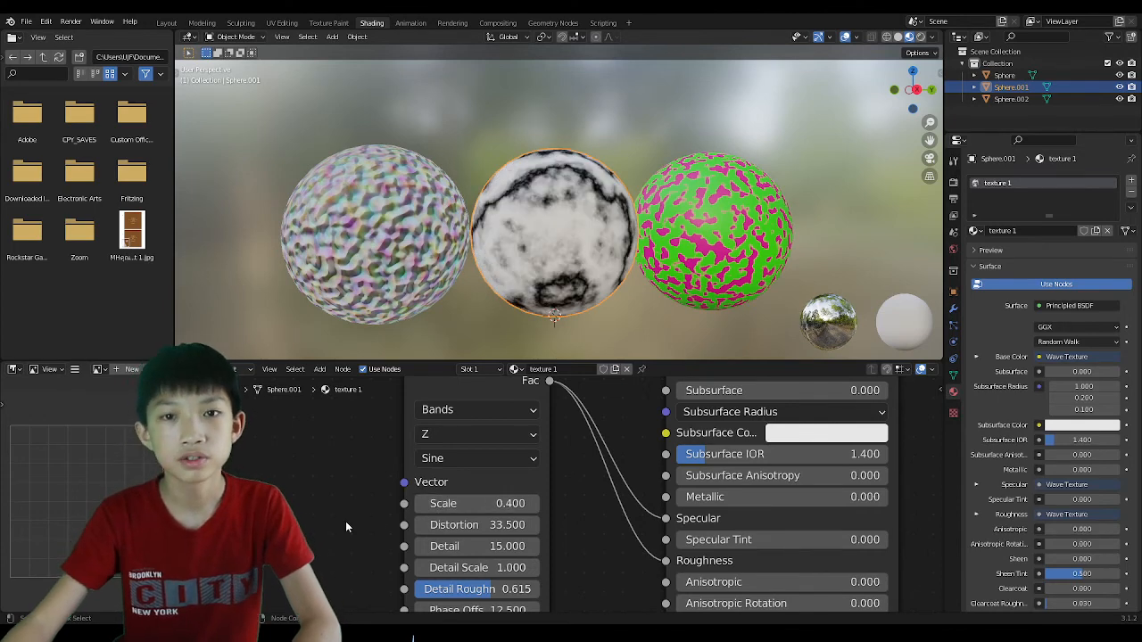